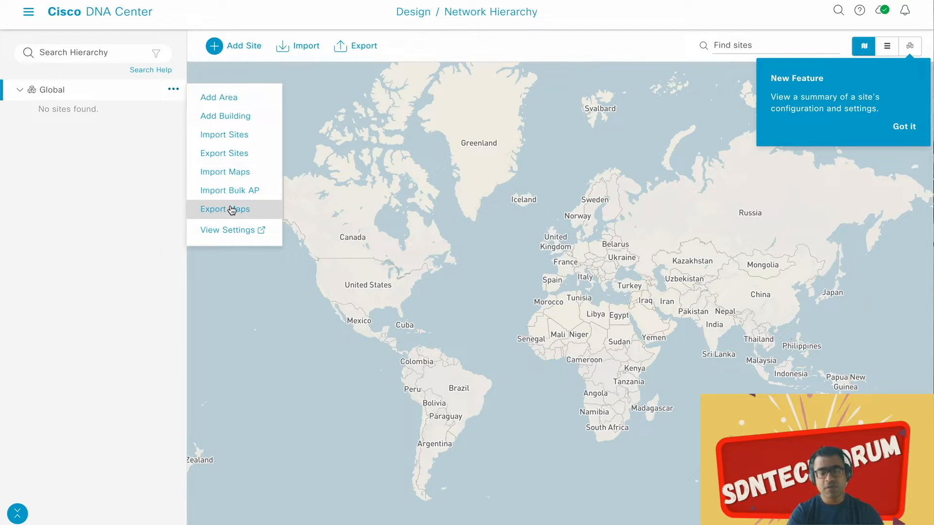
Open the Global site's network settings and review the DHCP, DNS, time zone and message-of-the-day sections.
click(235, 233)
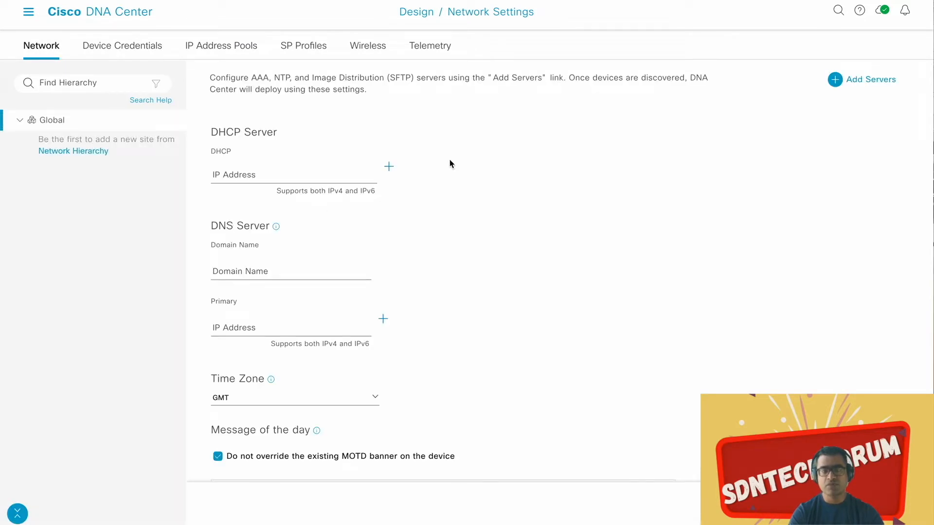
scroll(484, 169, down, 2)
scroll(484, 168, down, 2)
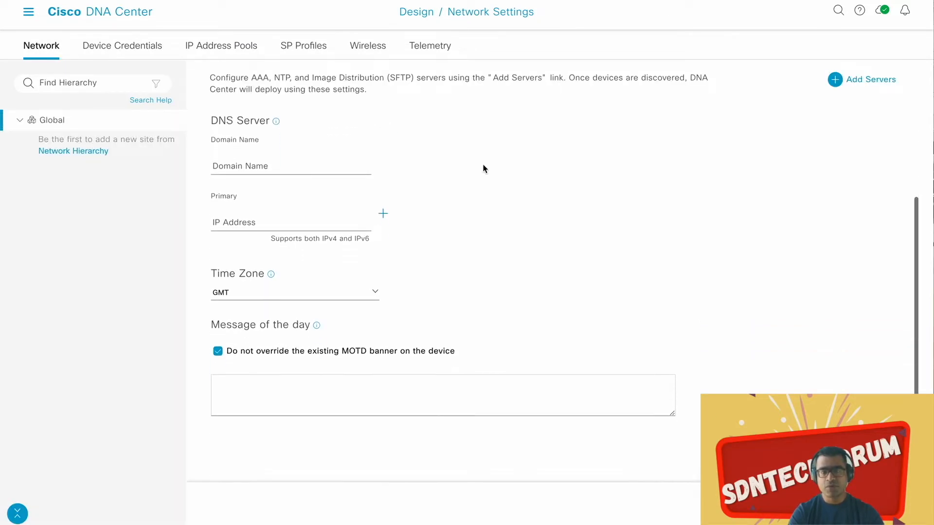
scroll(484, 168, up, 3)
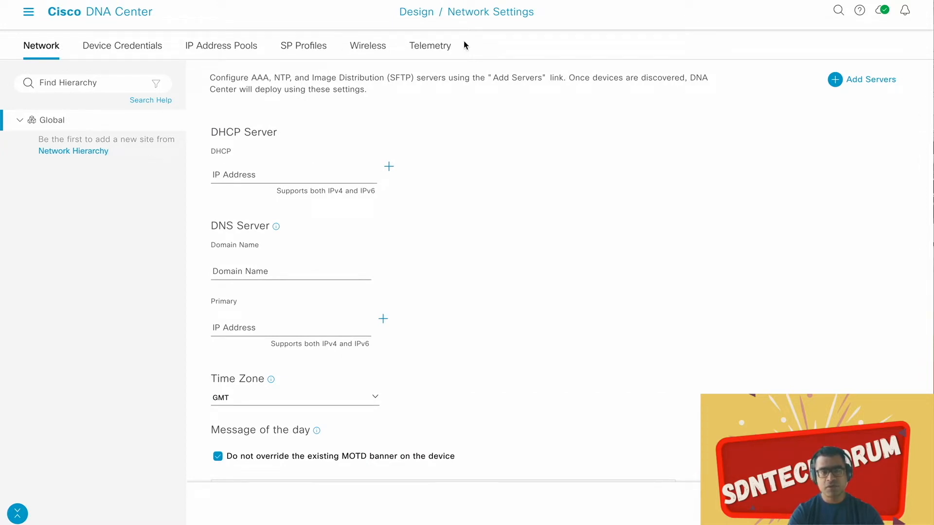
Return to the network hierarchy and add an area named USA under Global.
click(28, 15)
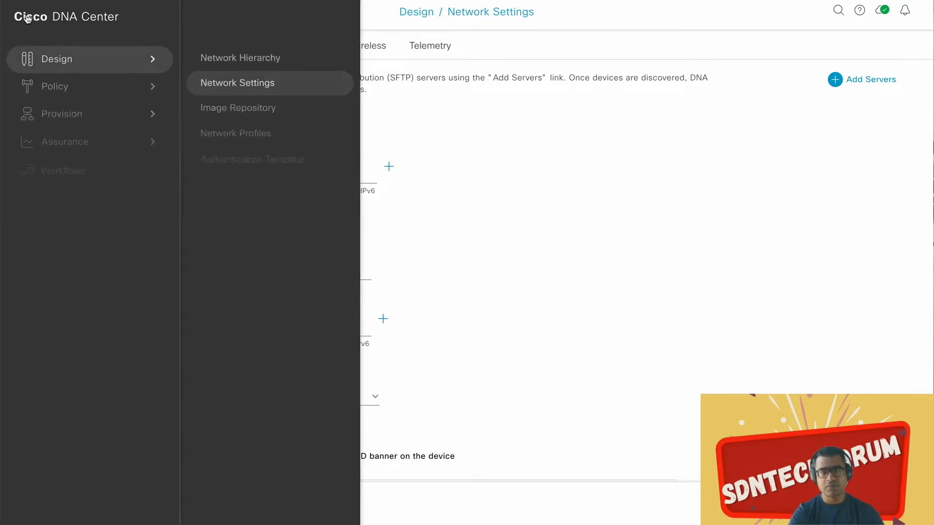
click(261, 59)
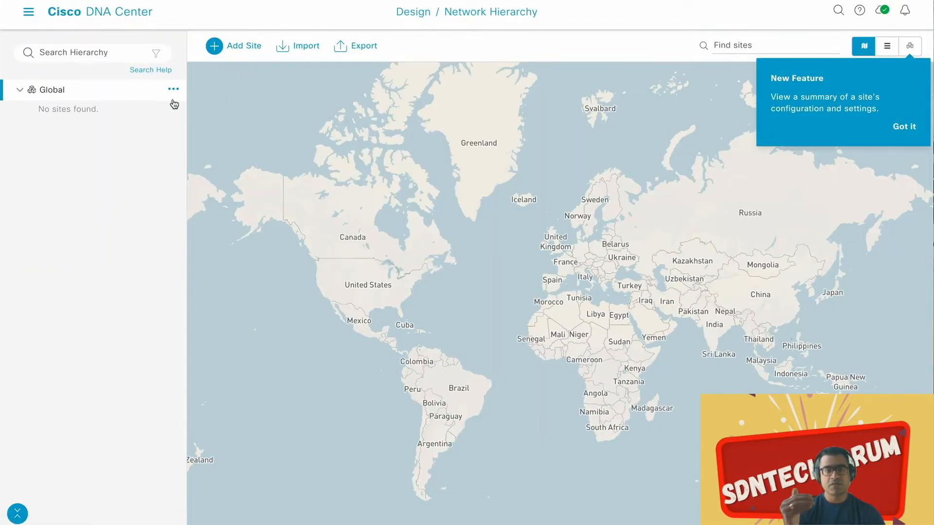
click(174, 90)
click(240, 97)
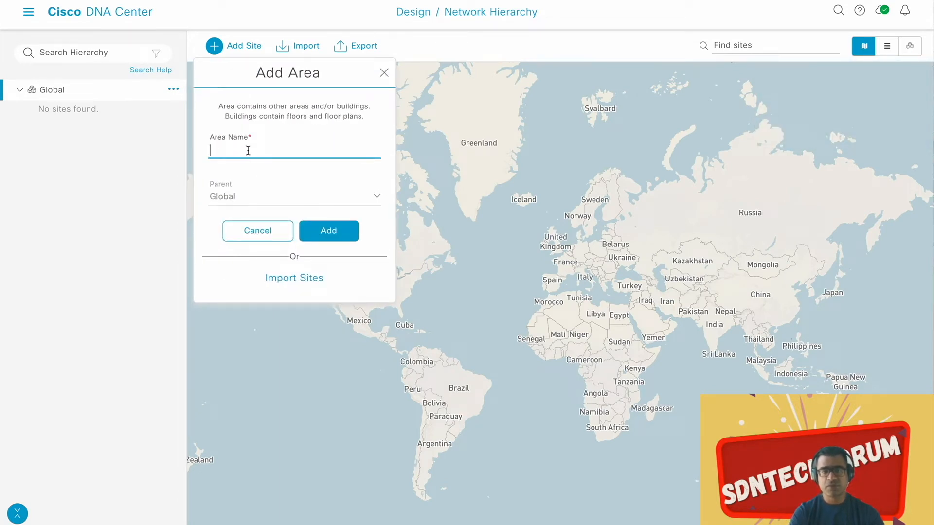
text(USA)
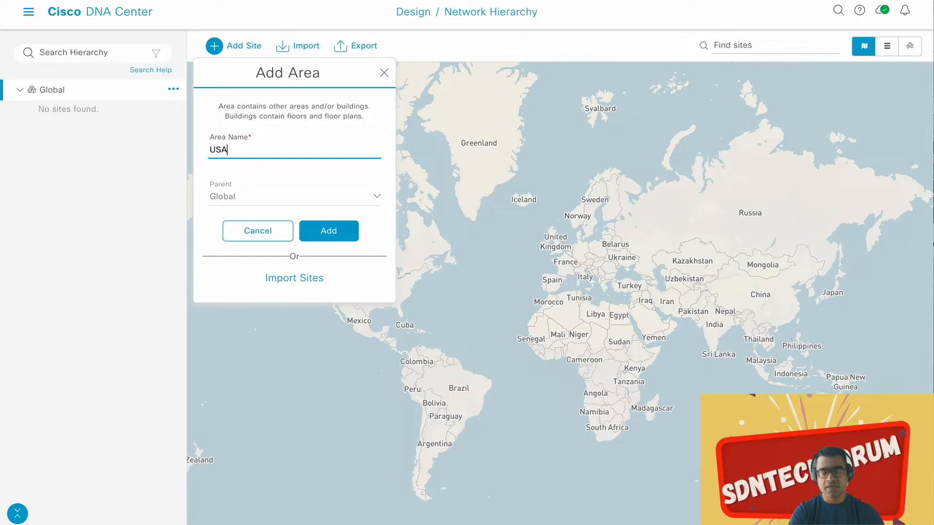
click(331, 238)
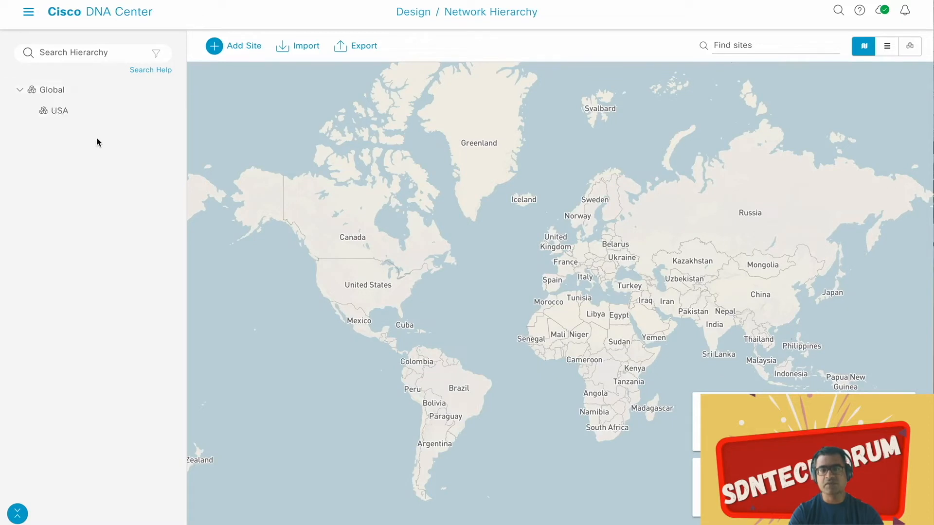
Add an area named East under the USA area.
click(173, 112)
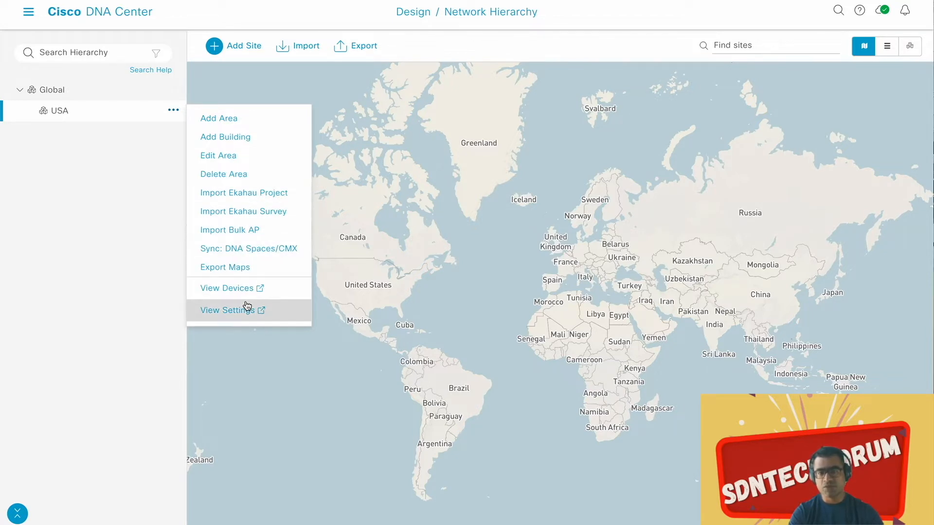
click(244, 124)
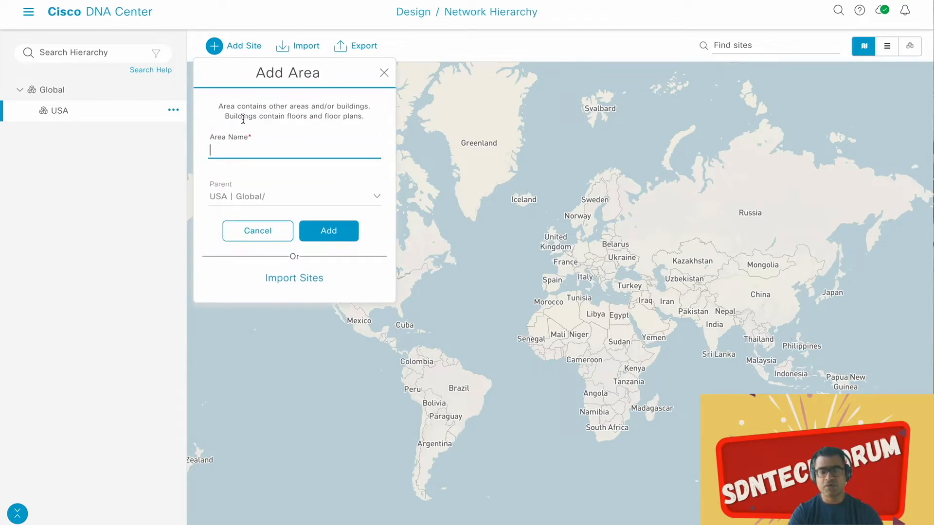
text(EastCoast)
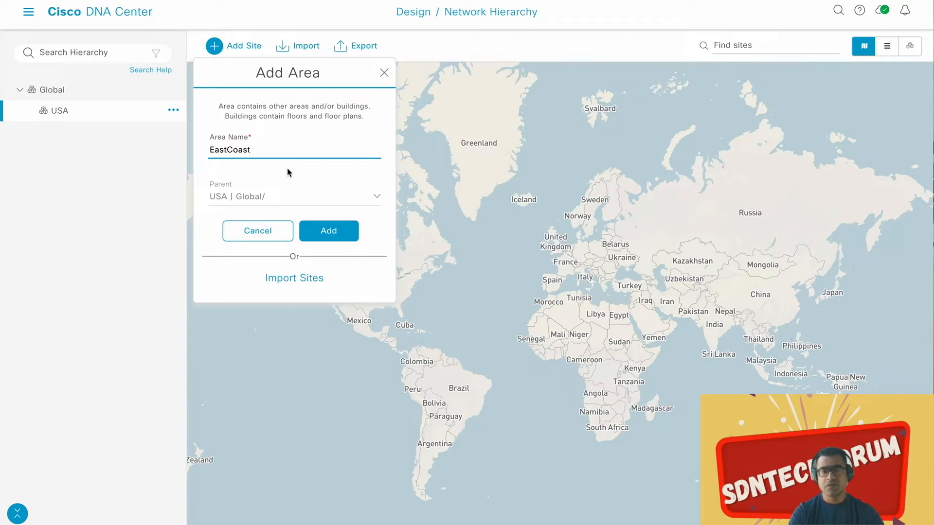
key(BackSpace)
key(BackSpace)
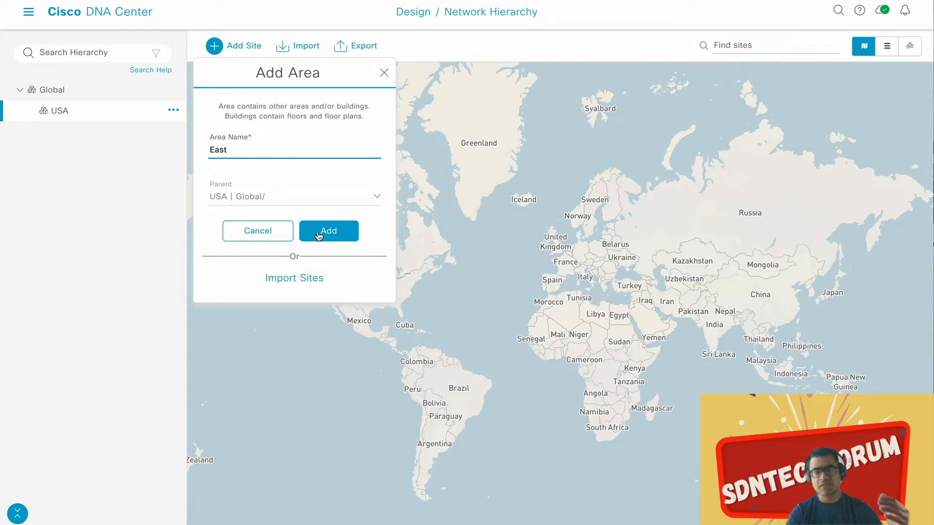
click(330, 232)
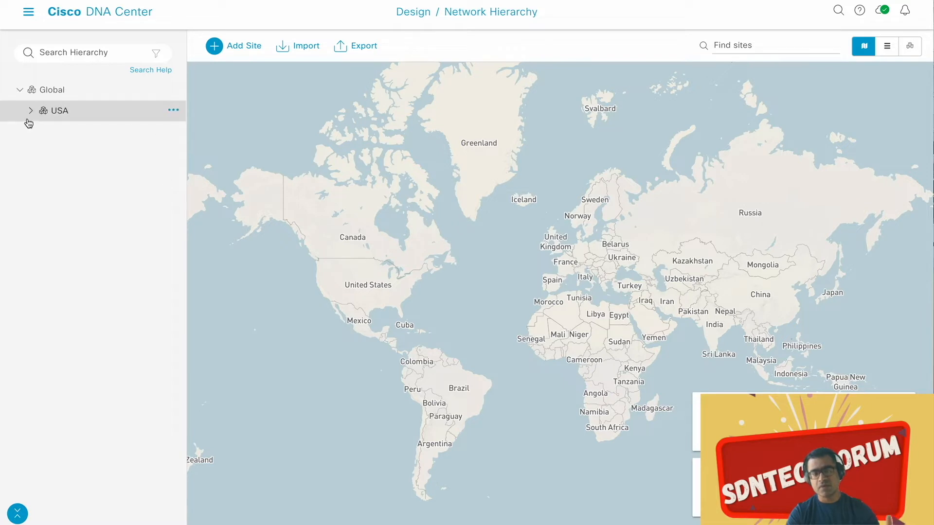
Expand the USA area and add a second sub-area named West to it.
click(32, 112)
click(173, 111)
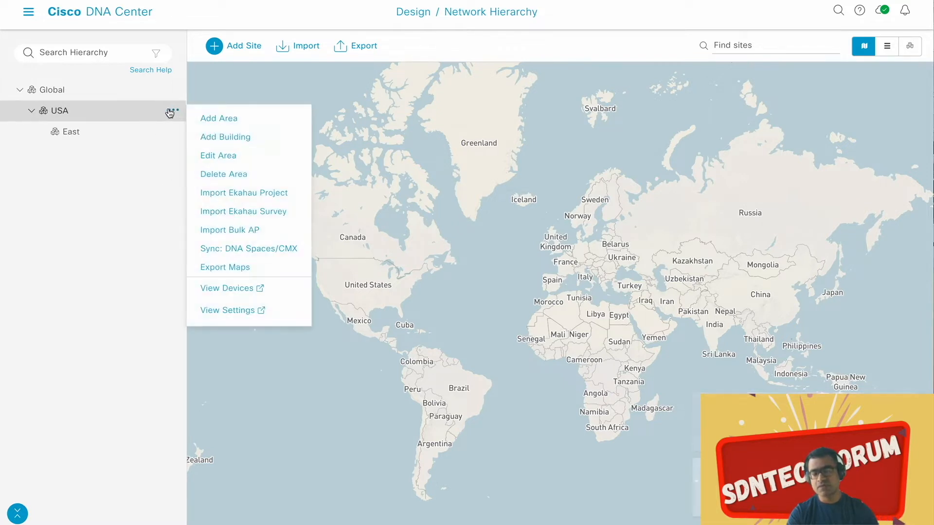
click(220, 119)
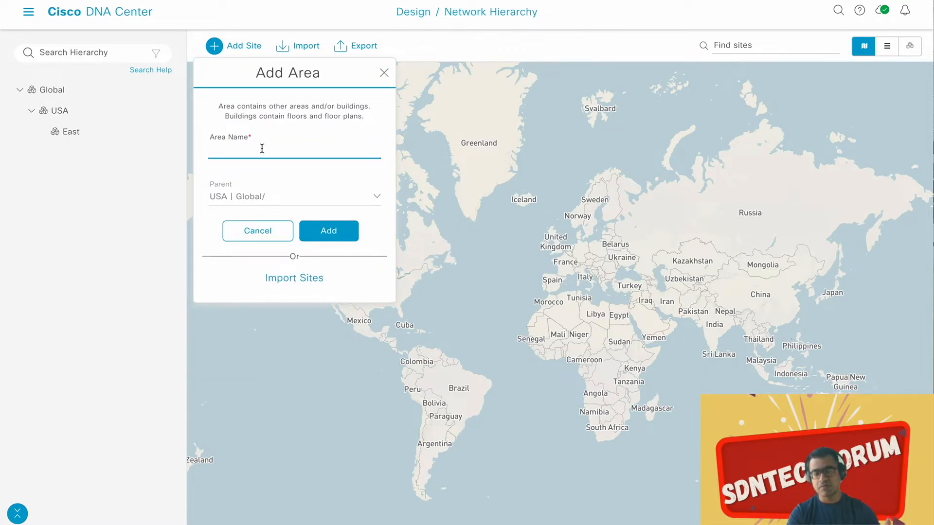
text(West)
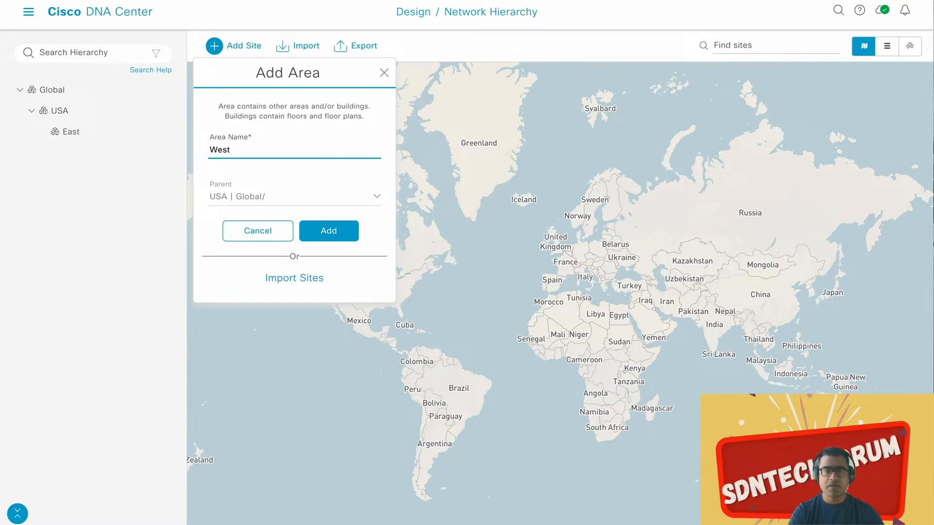
click(320, 230)
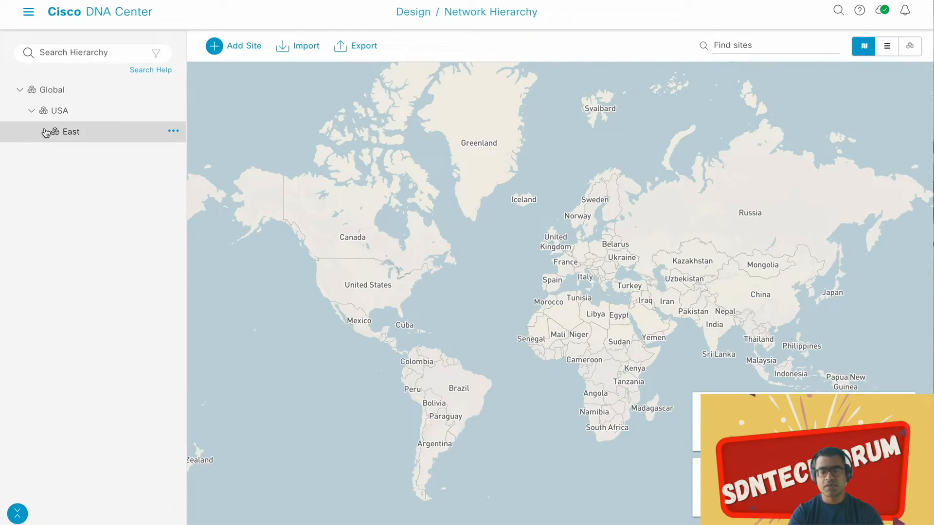
Add a building named East-01 to the East area, with latitude 37.388 and longitude -121.832.
click(173, 133)
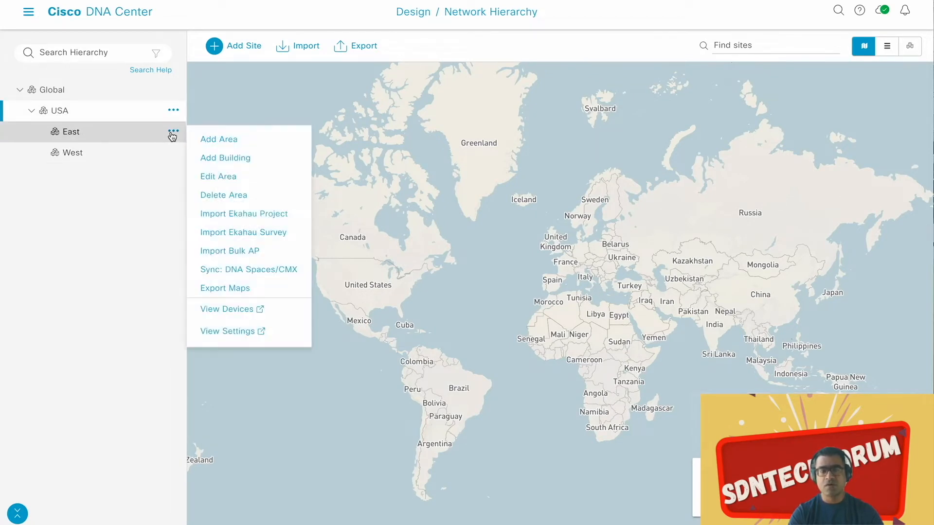
click(226, 158)
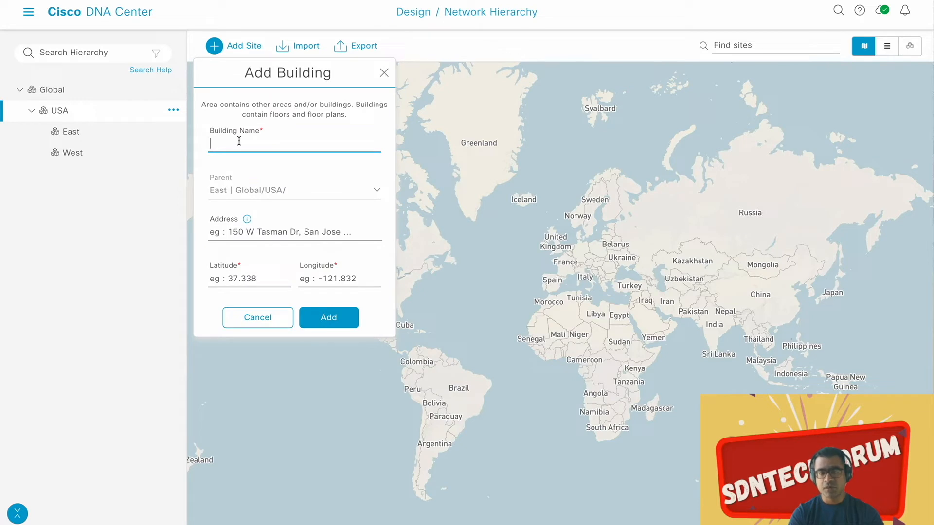
text(East-01)
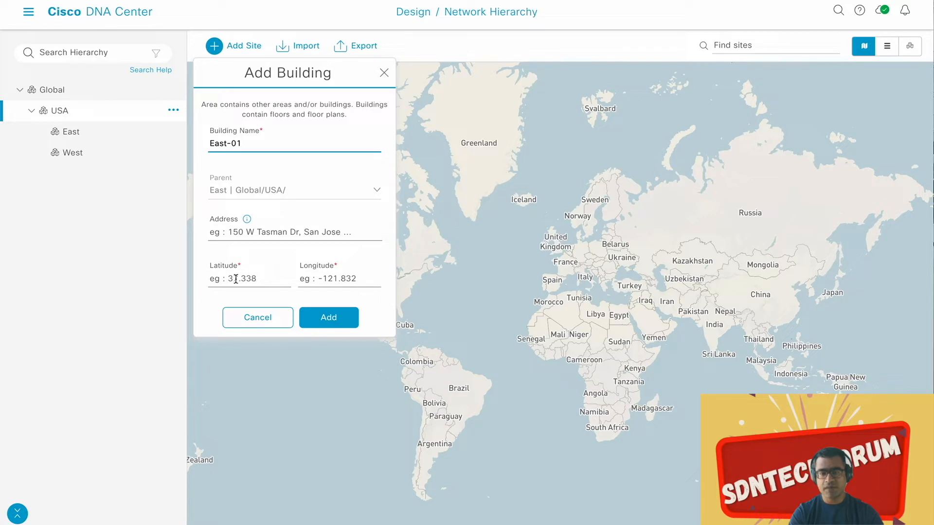
click(344, 322)
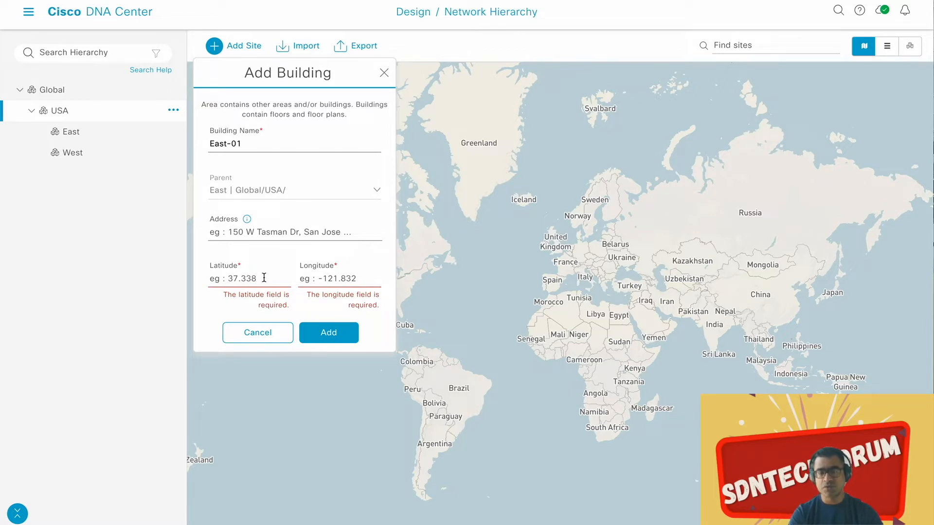
click(263, 278)
text(37)
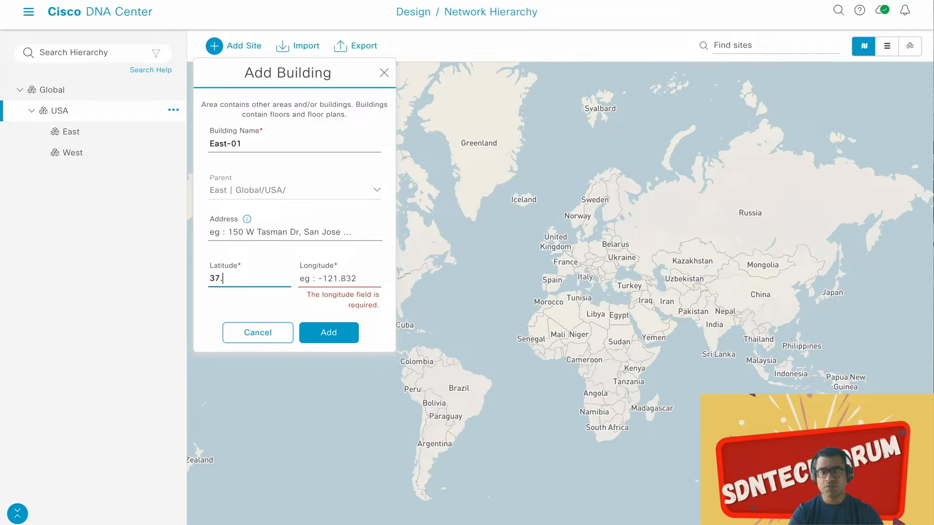
text(.388)
click(354, 277)
text(-121)
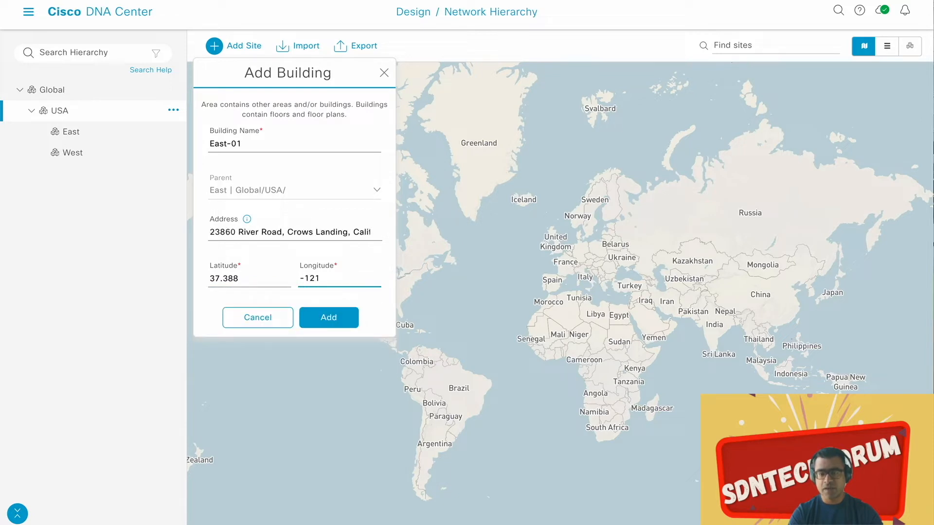
text(.832)
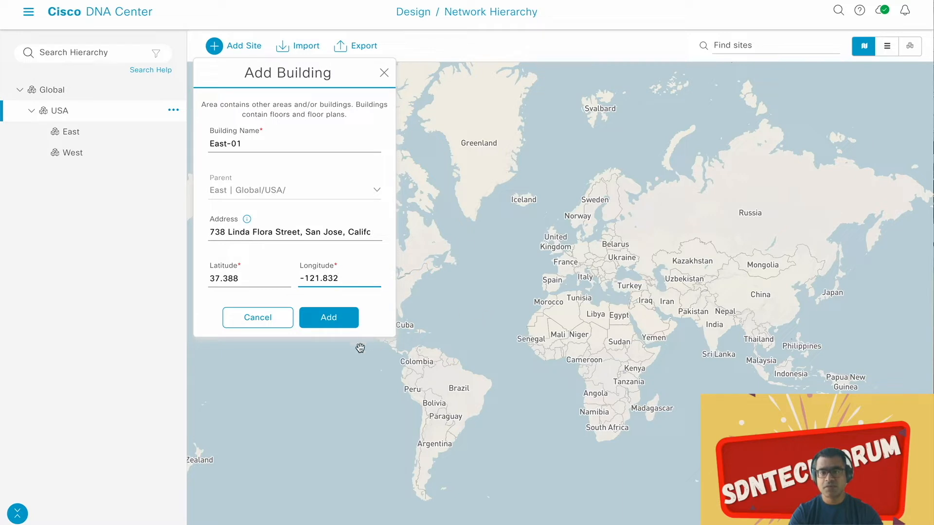
click(329, 318)
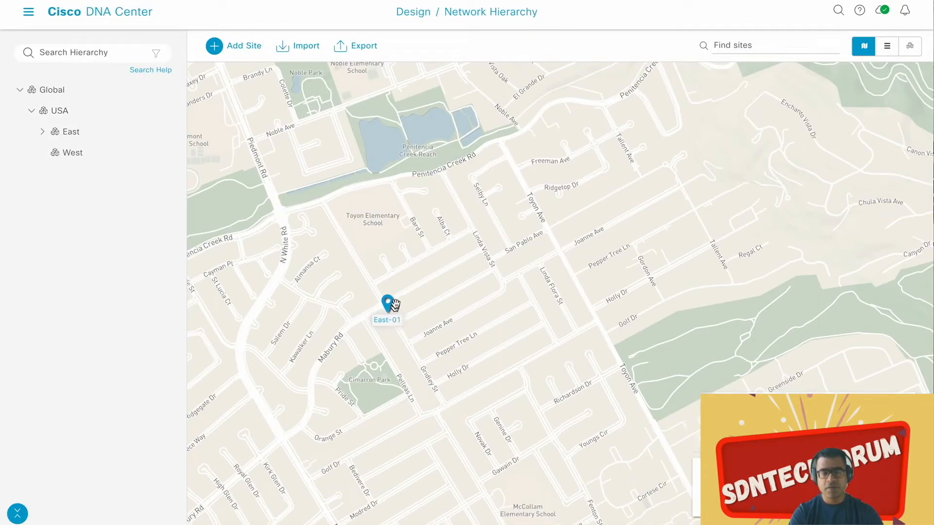
Expand the East area and look over the actions available for building East-01.
click(43, 131)
click(174, 153)
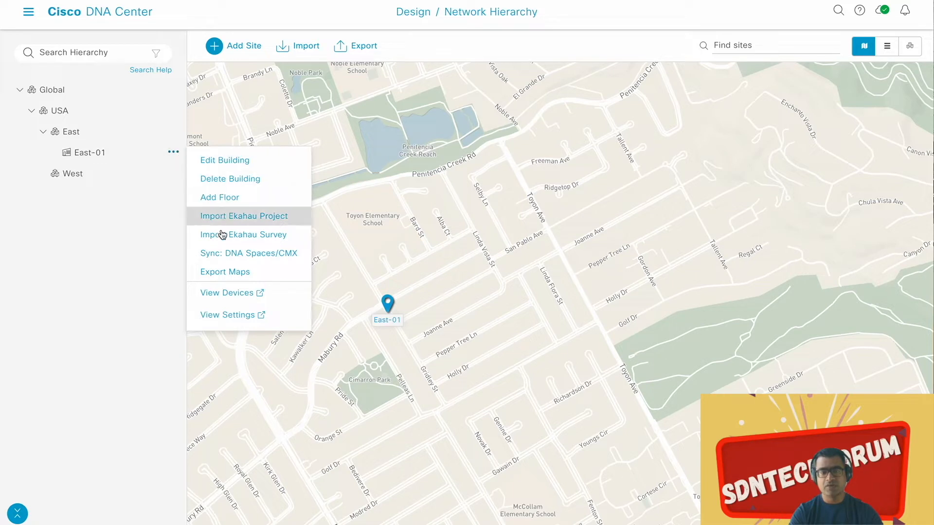
click(232, 259)
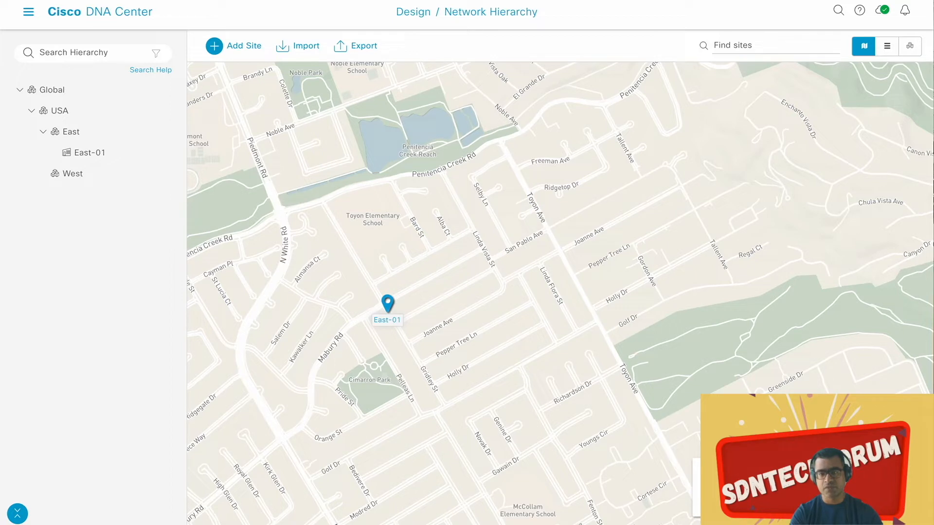
Start a new floor named Floor-1 in building East-01, using the Cubes And Walled Offices RF model.
click(174, 153)
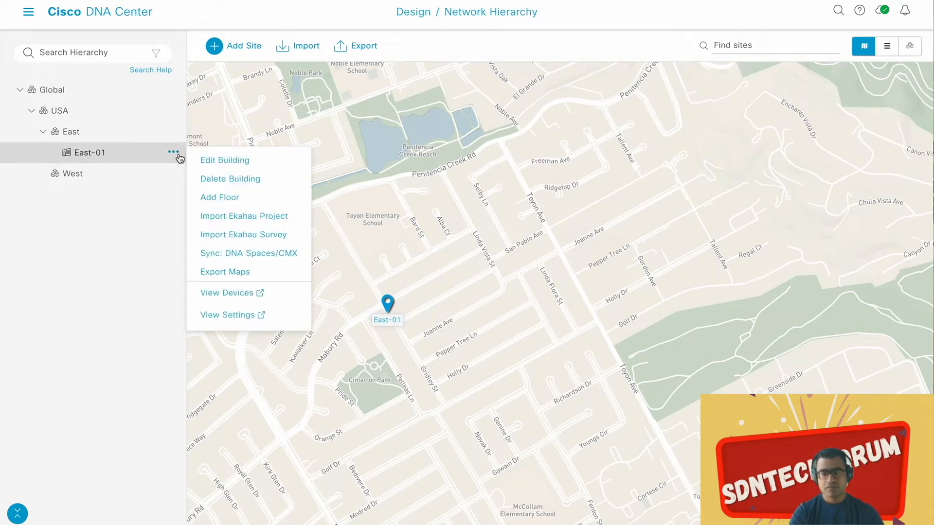
click(228, 198)
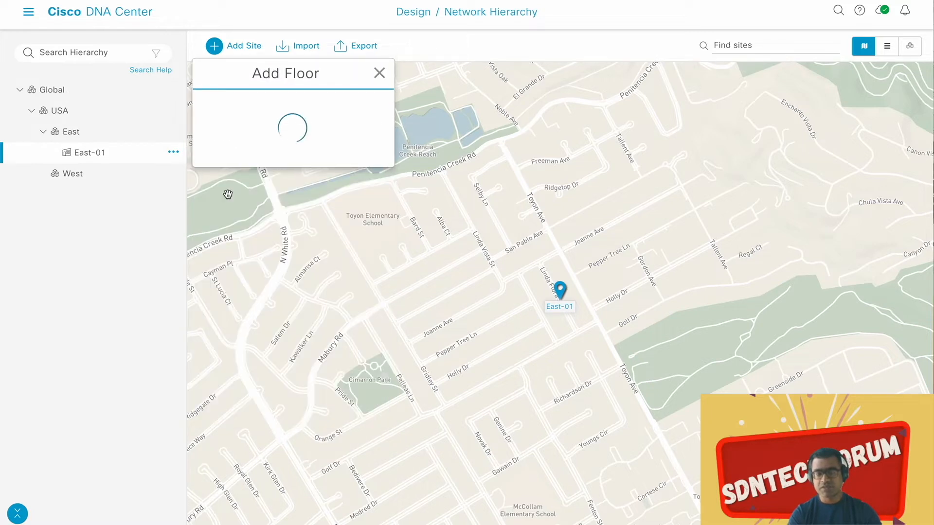
click(268, 119)
text(Floo)
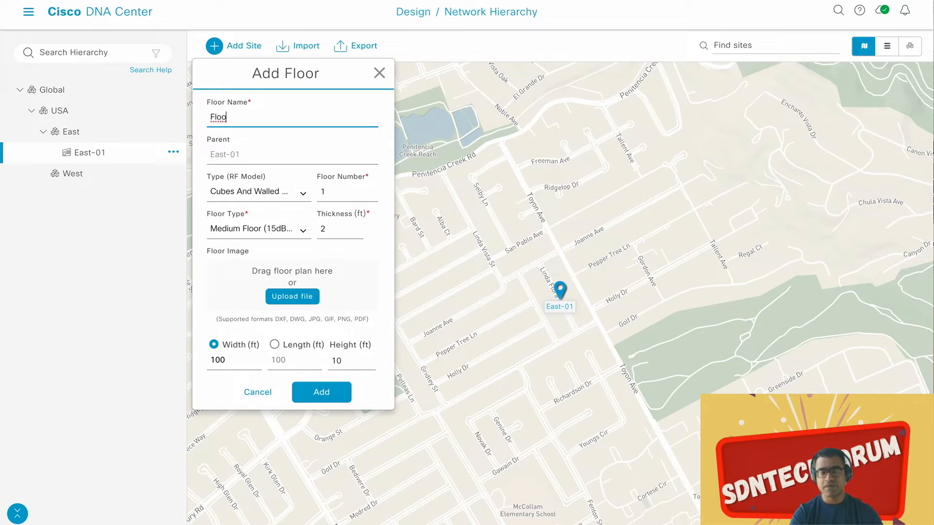
text(r-1)
click(303, 195)
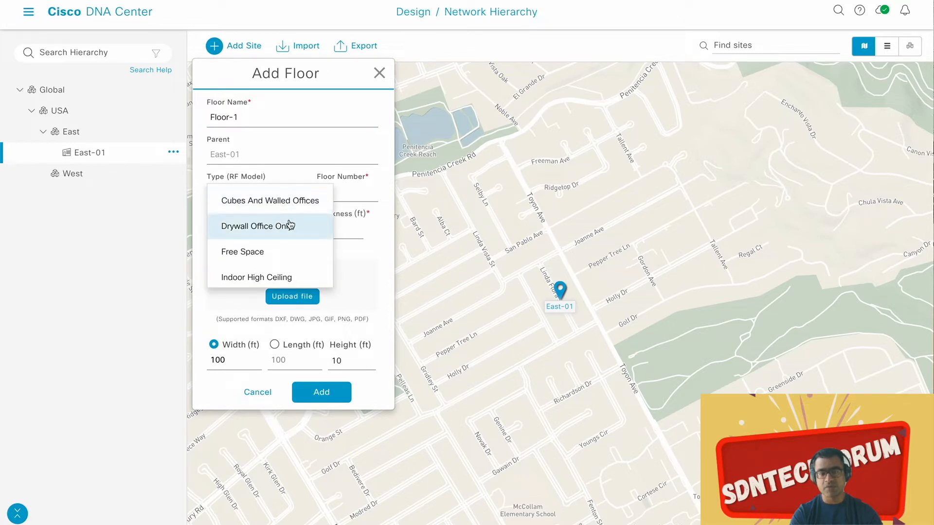
click(263, 205)
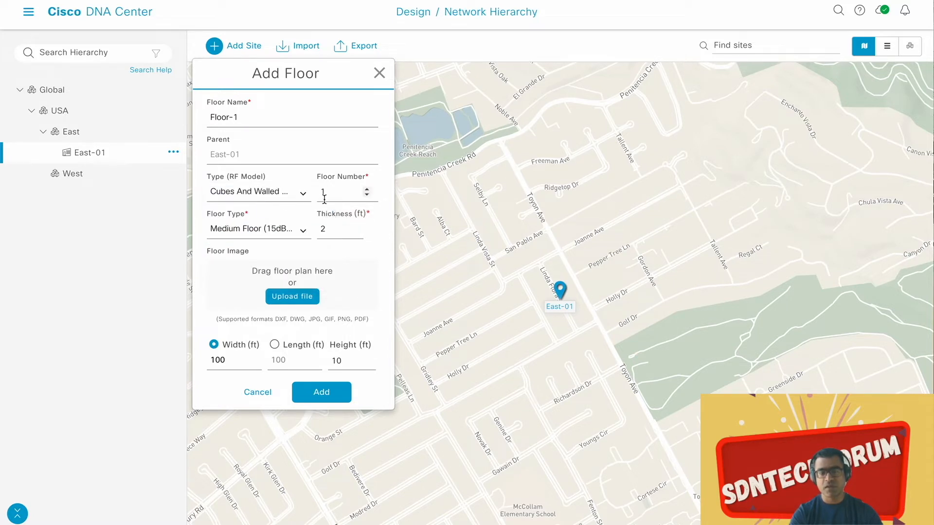
Keep the Medium Floor (15dB/ft) type, attach the floor plan RCDN6-Floor2.jpg, and add the floor.
click(301, 236)
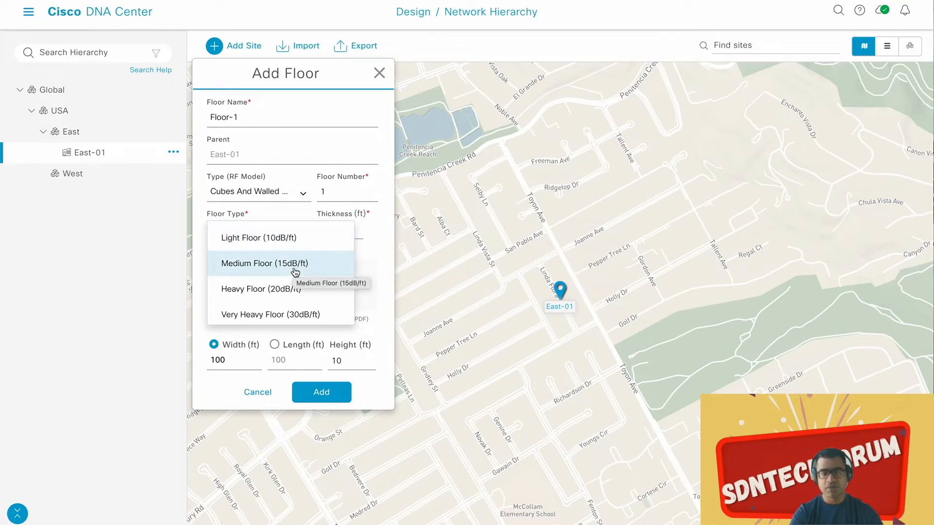
click(368, 261)
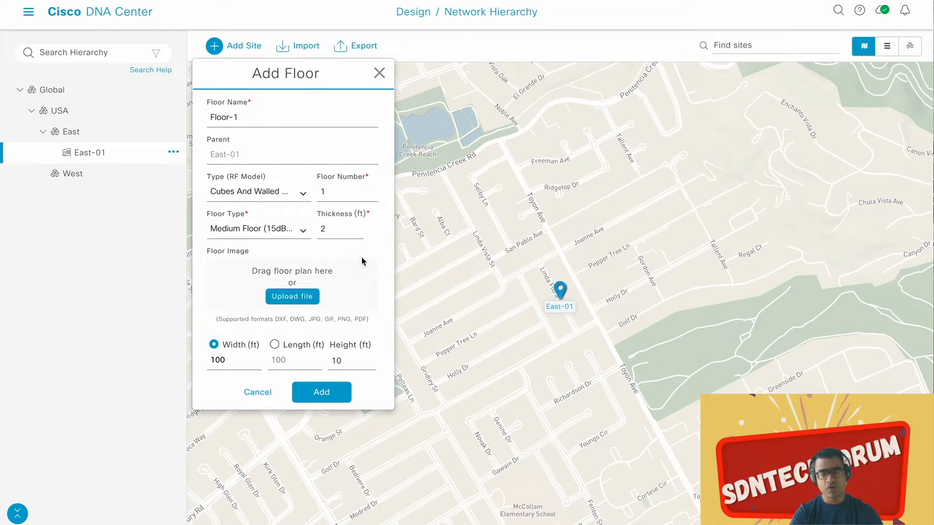
click(302, 302)
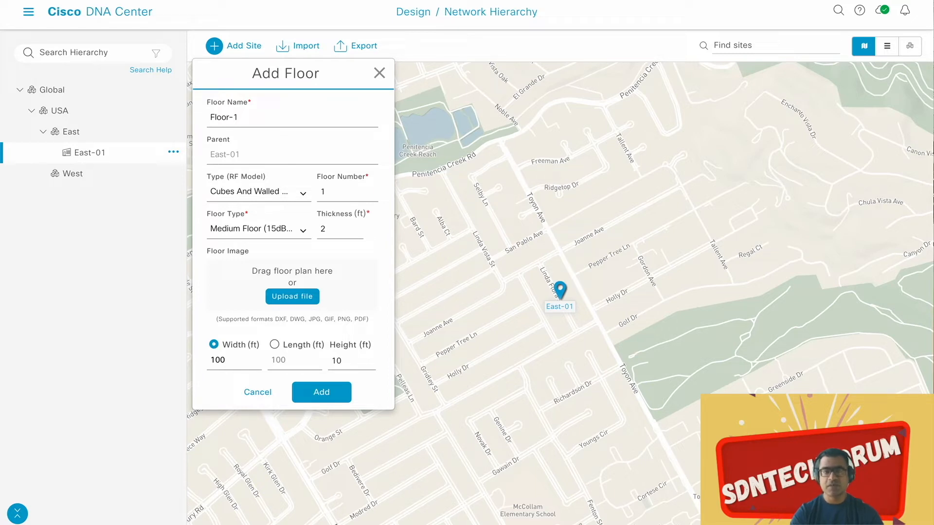
drag(467, 316, 279, 280)
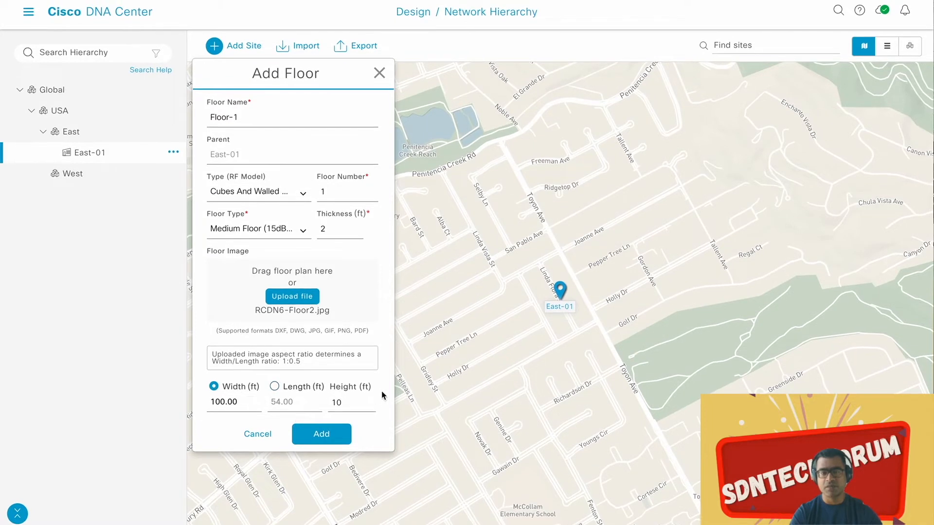
click(321, 434)
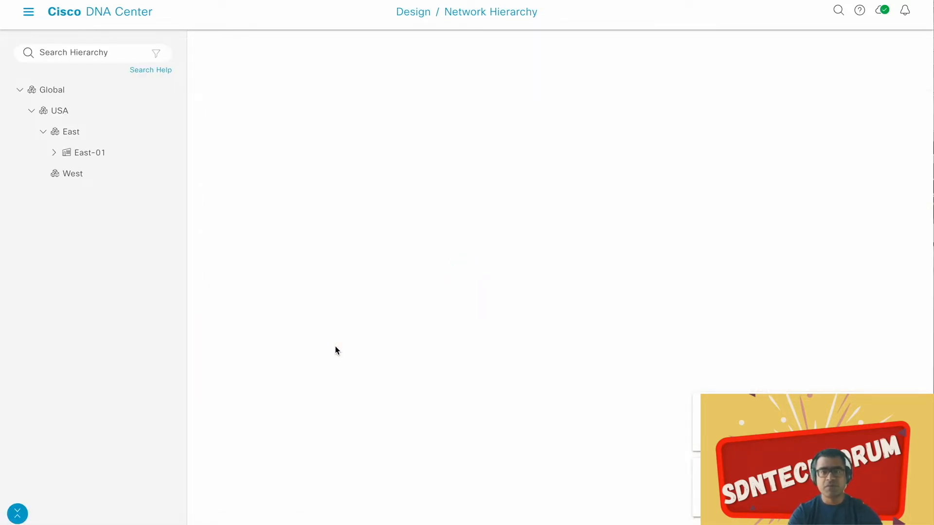
Expand building East-01 and view the attributes of Floor-1.
click(54, 154)
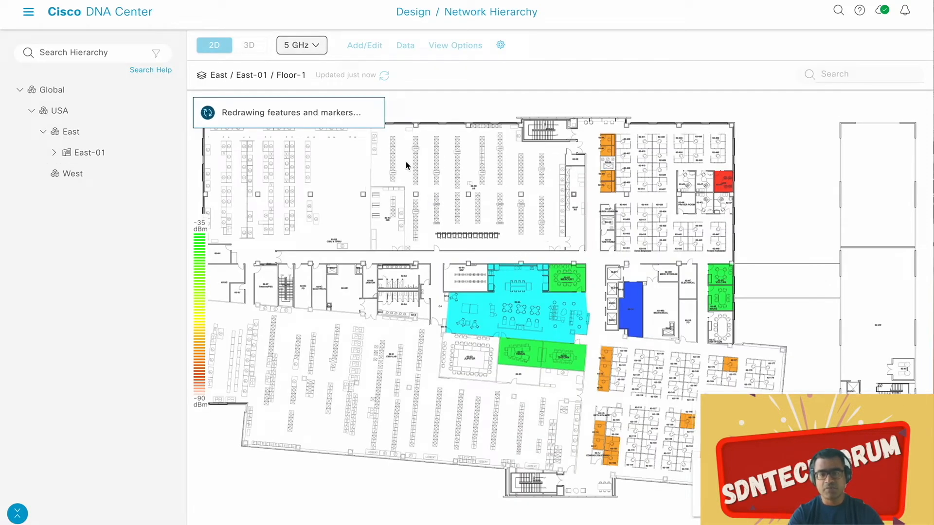
click(54, 154)
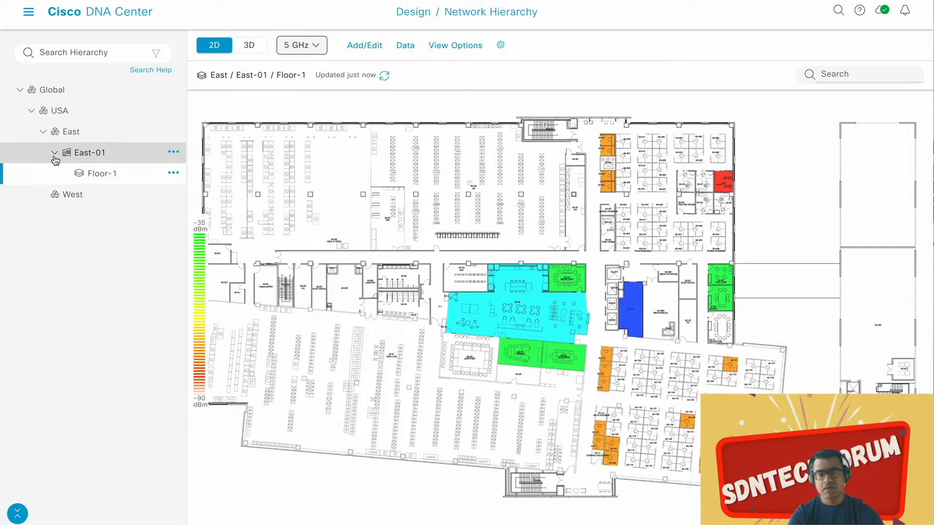
click(174, 174)
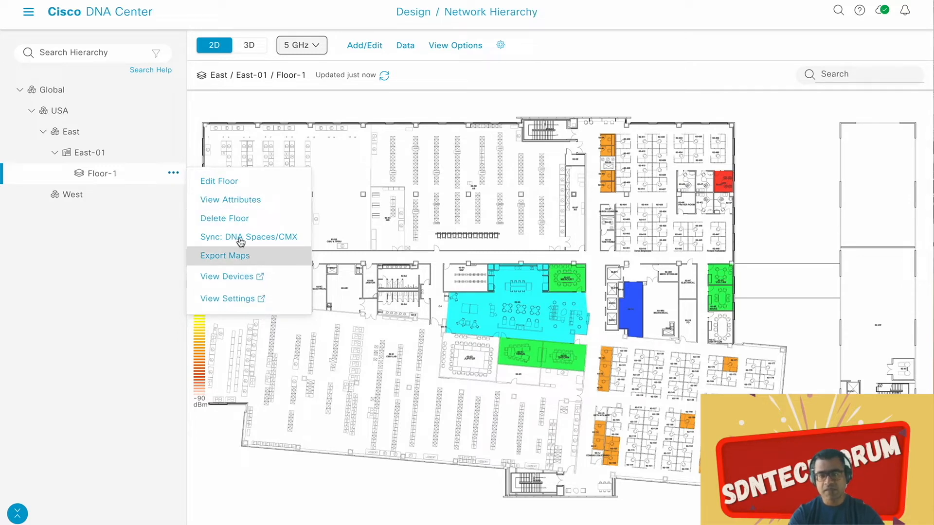
click(248, 204)
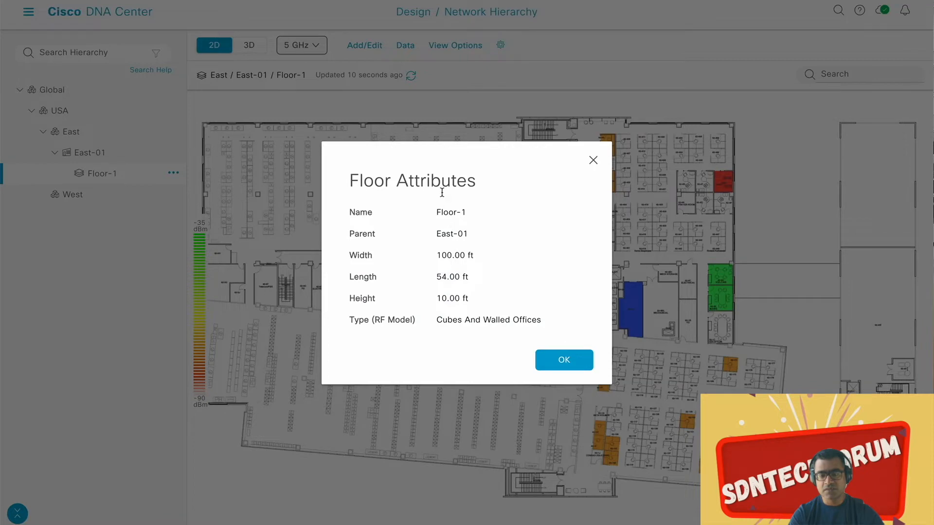
click(593, 161)
click(174, 196)
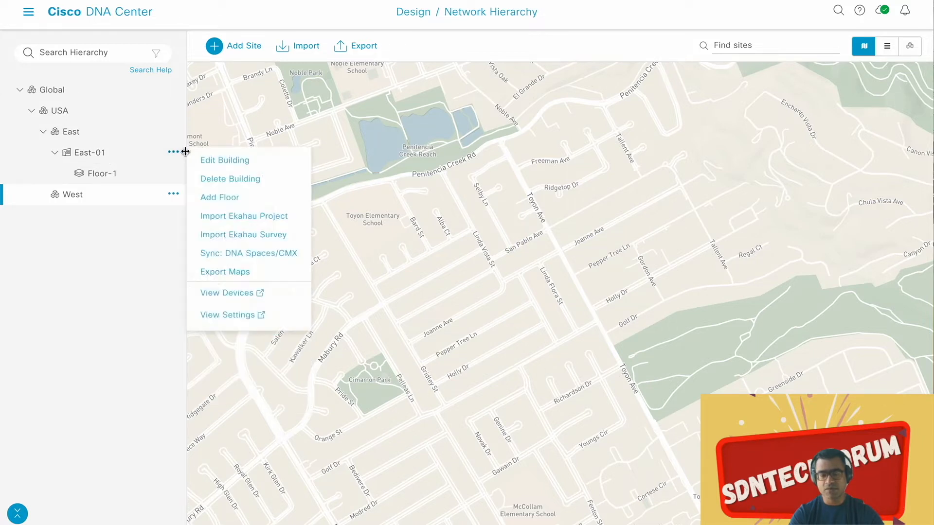
click(172, 194)
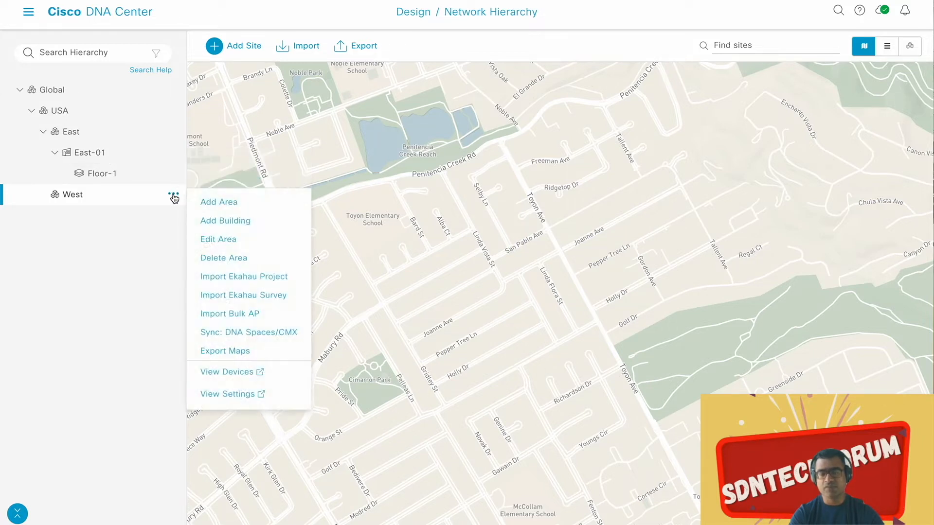
click(222, 220)
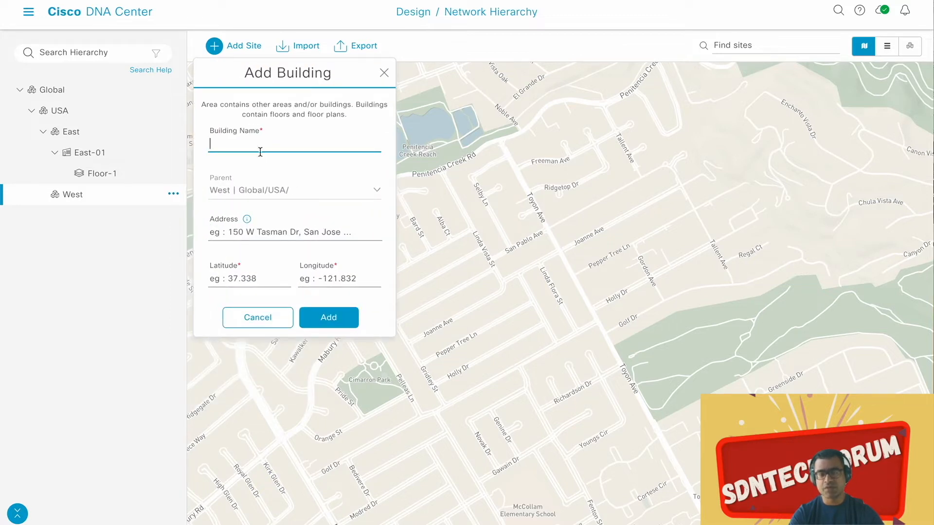
text(West-01)
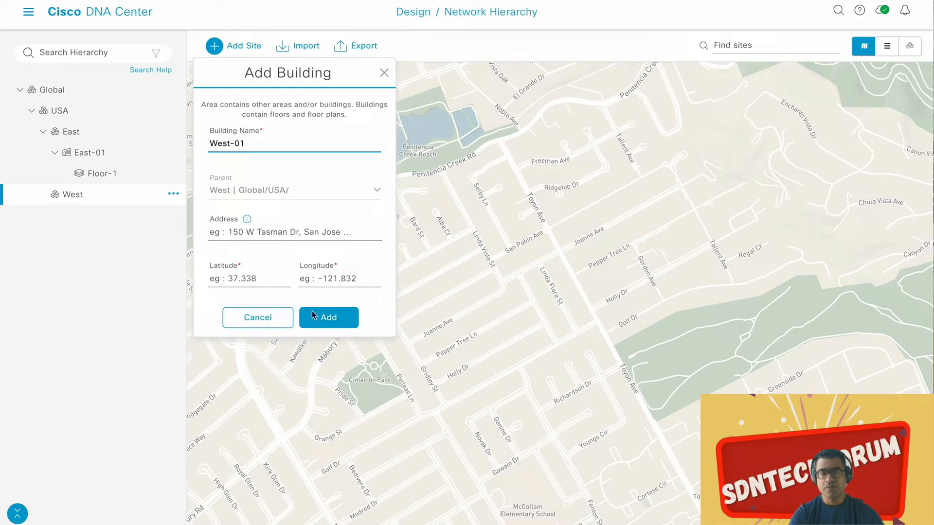
click(333, 320)
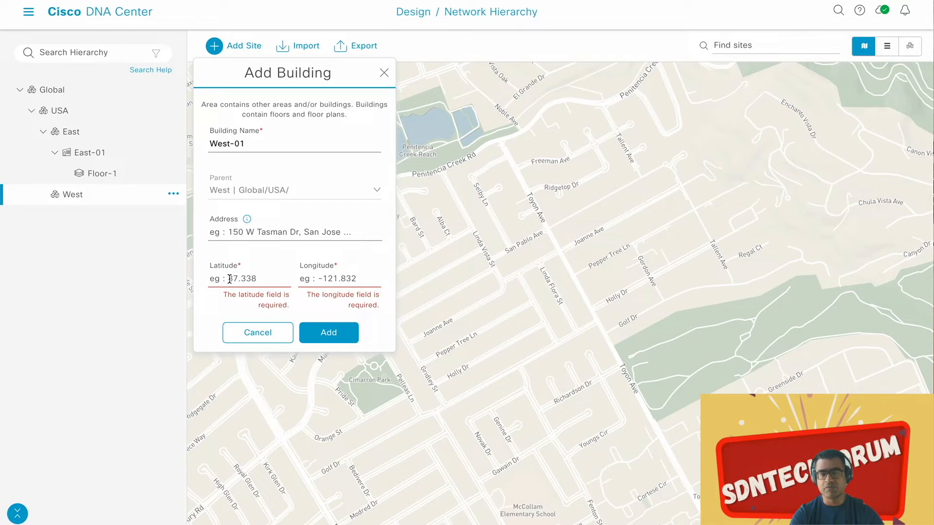
click(229, 279)
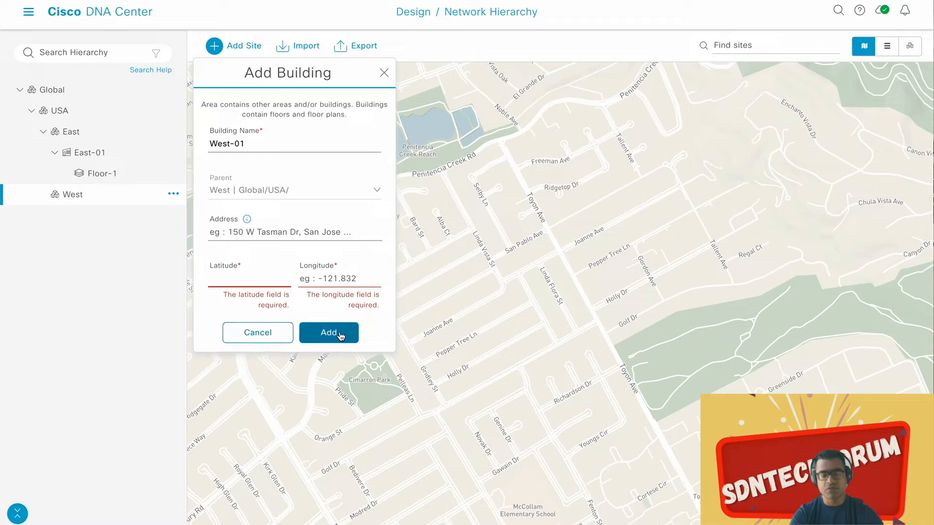
click(249, 339)
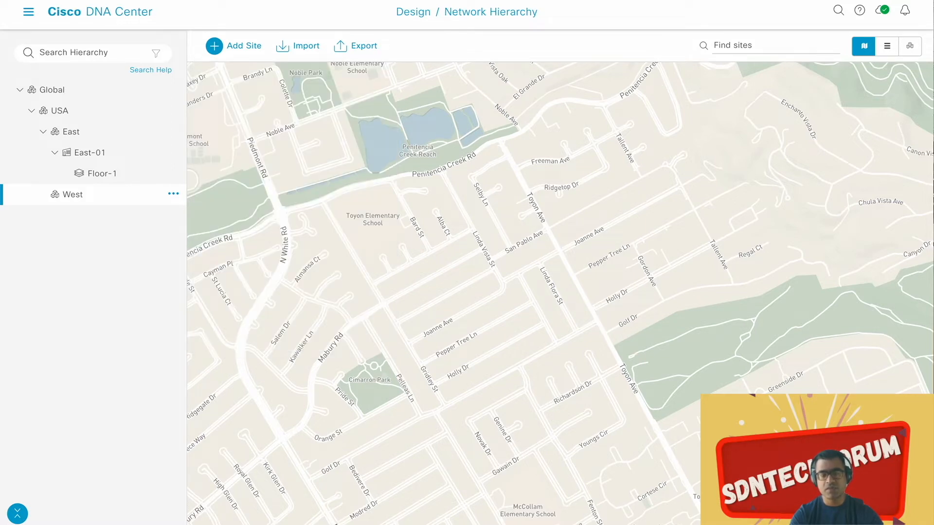
Open a new browser tab, draft a search for San Francisco's longitude and latitude, and clear the query.
key(ctrl+t)
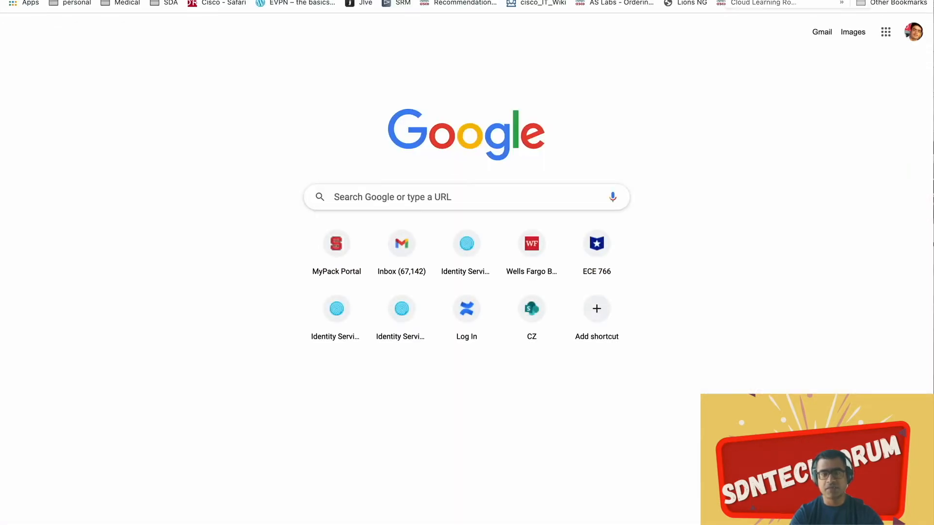
text(san frans)
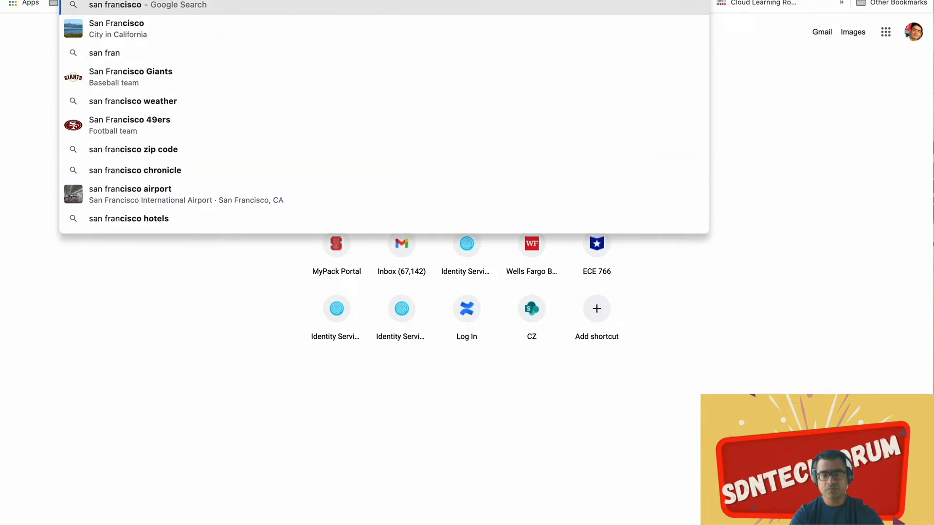
text(ci)
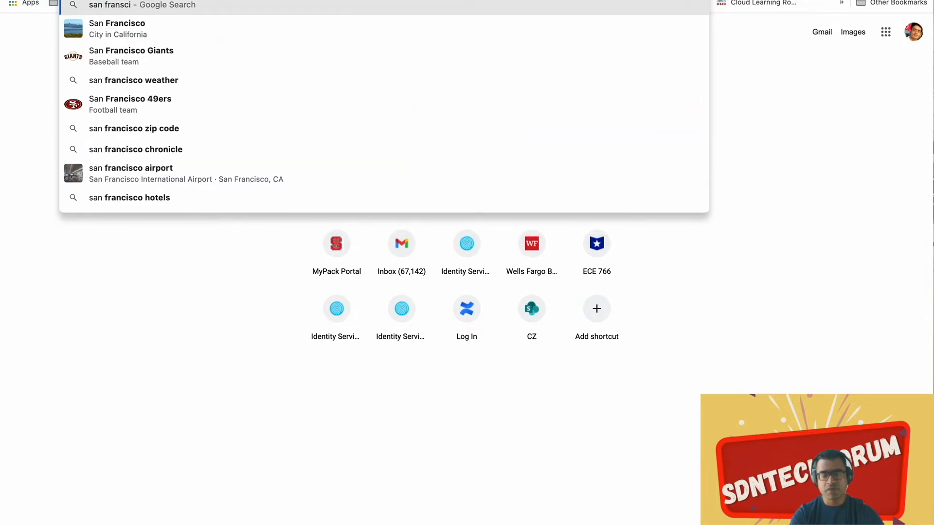
text(sco lo)
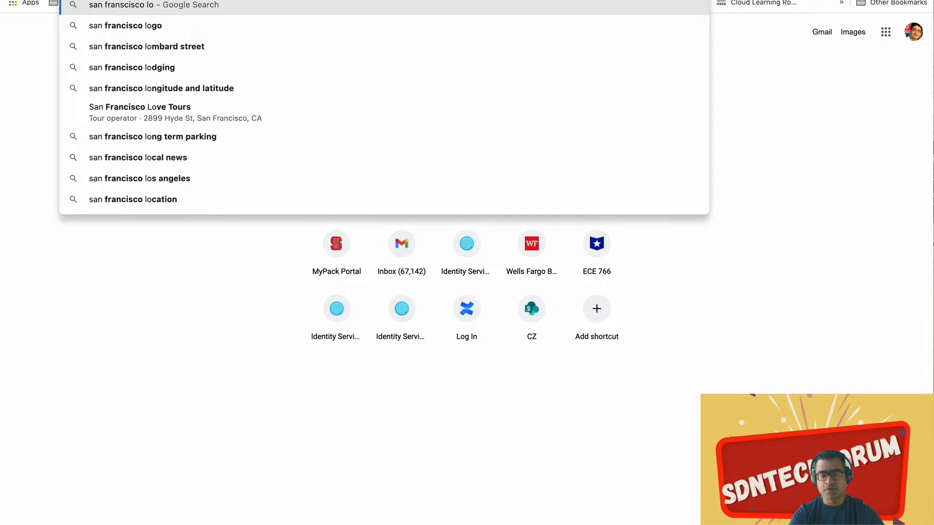
text(ngitude and)
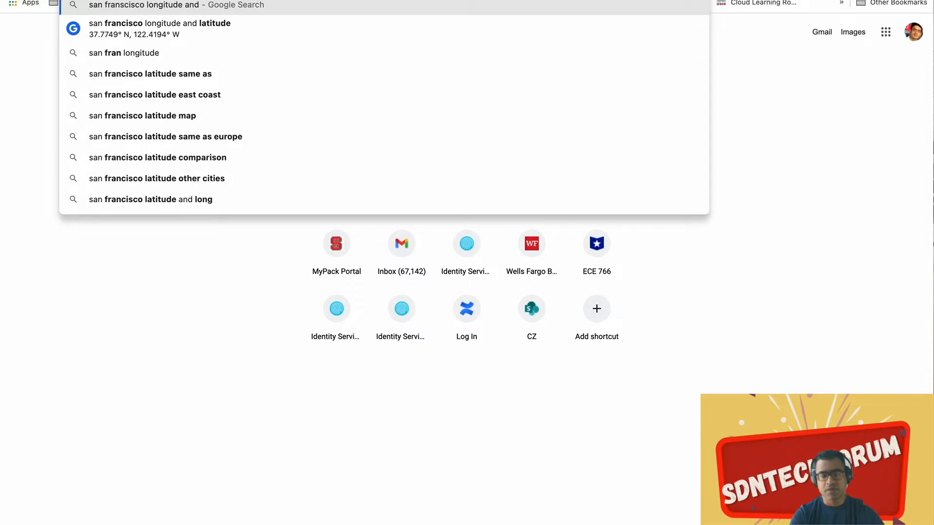
key(super+a)
key(BackSpace)
Search the web for "new york longitude and latitude" and copy the latitude value.
text(new y)
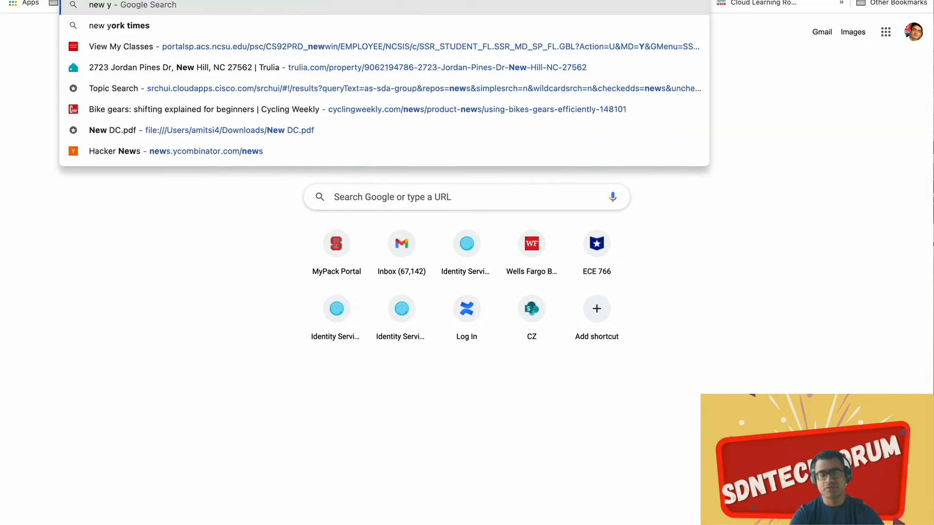
text(ork)
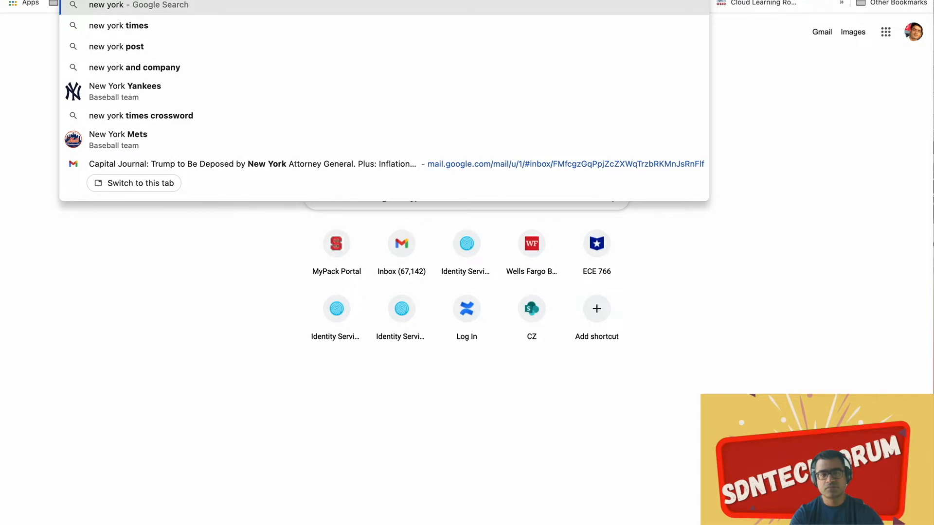
text( lan)
key(BackSpace)
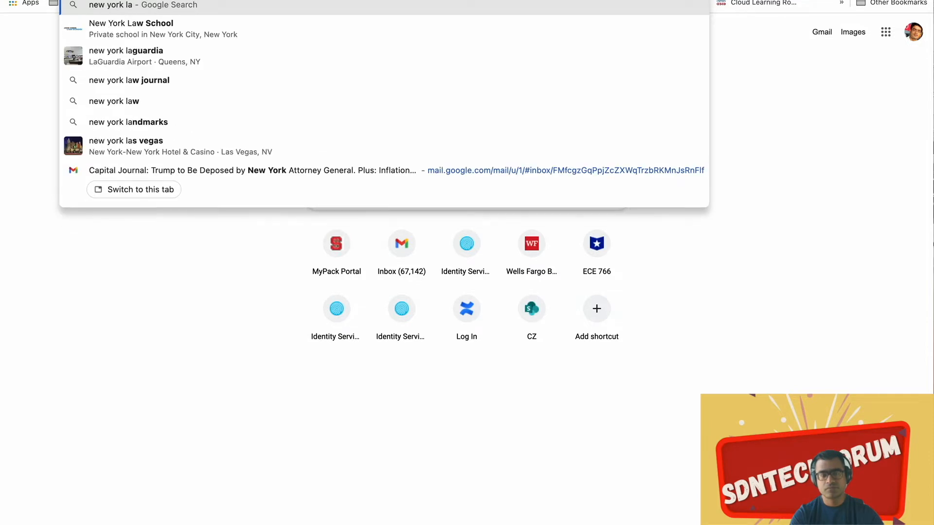
key(BackSpace)
text(ongi)
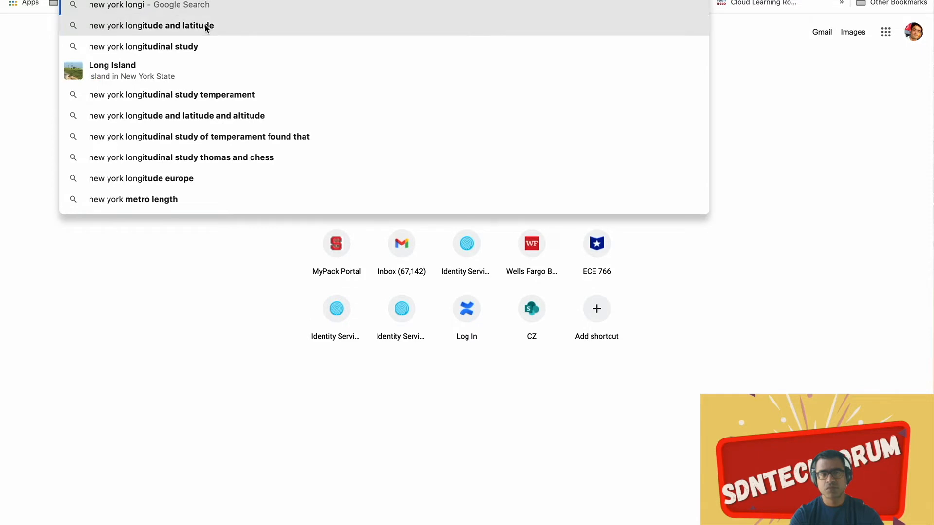
click(206, 27)
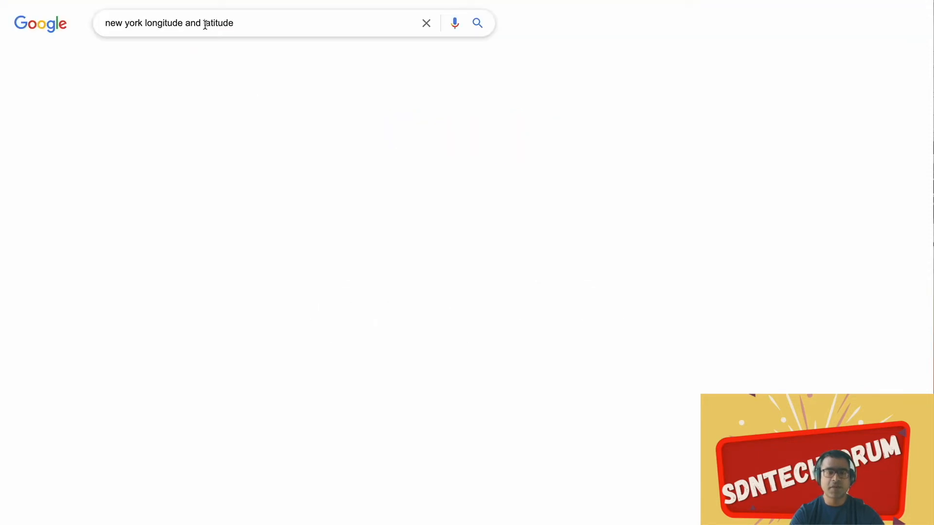
drag(173, 130, 109, 130)
key(ctrl+c)
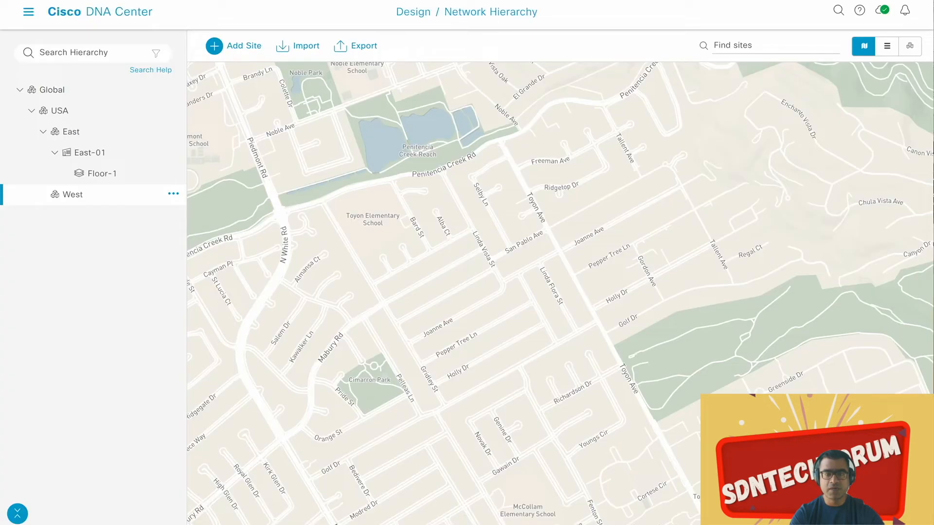
Start a new building named West-01 under the West area and paste 40.7128 as its latitude.
click(173, 195)
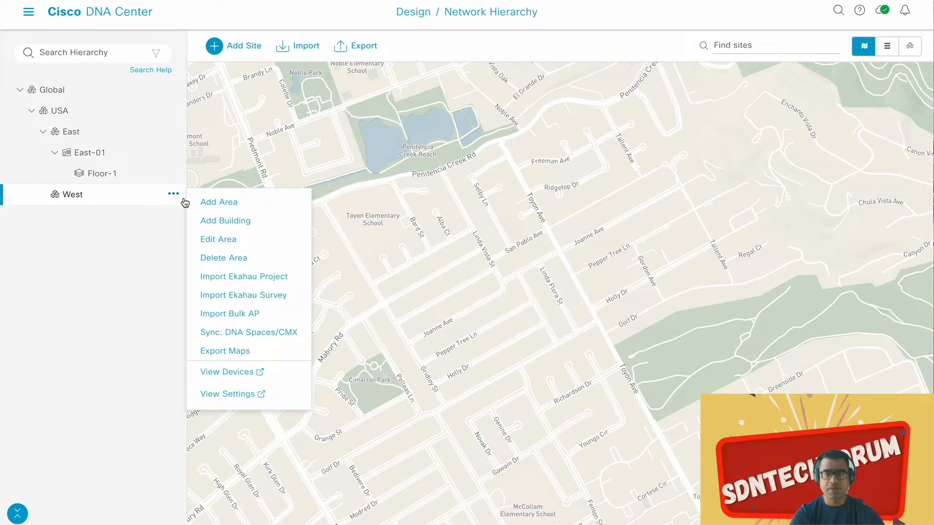
click(217, 222)
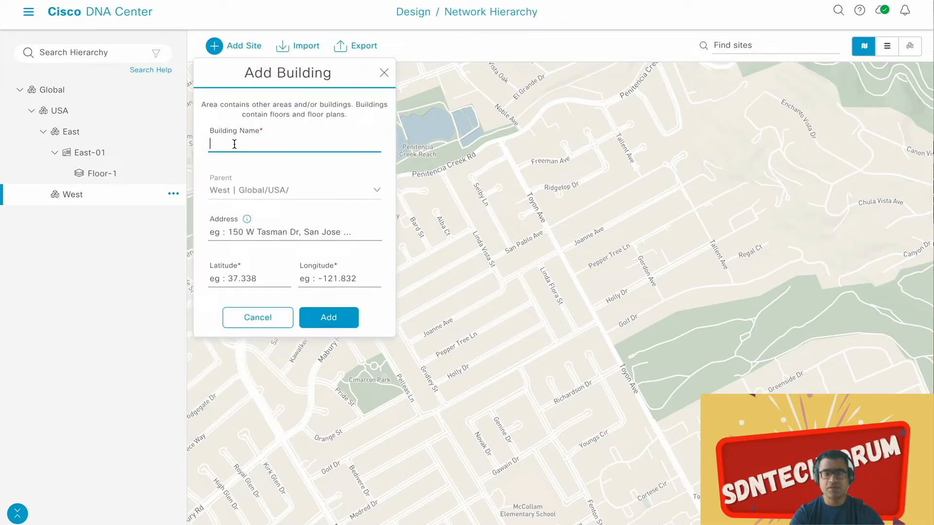
text(West-01)
click(240, 275)
key(ctrl+v)
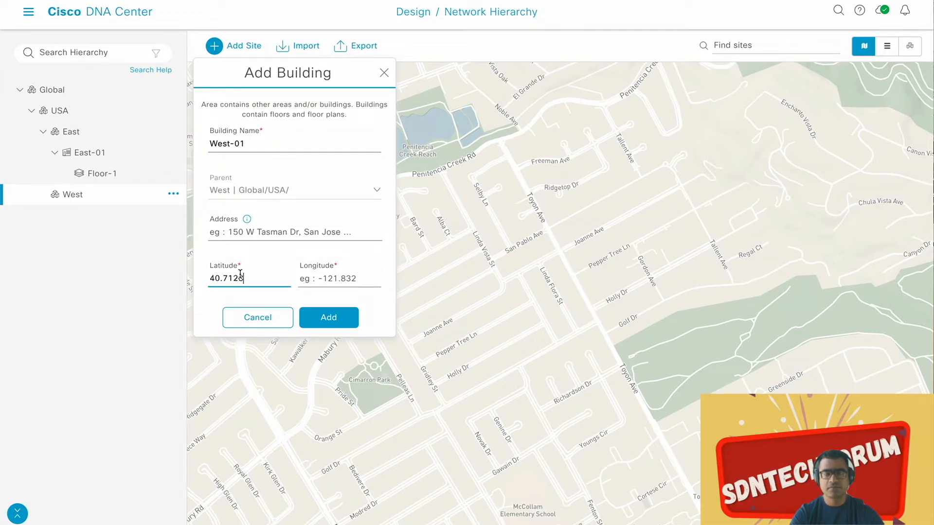
Copy New York's longitude 74.0060 from the web search results, paste it as West-01's longitude, and add the building.
key(ctrl+Tab)
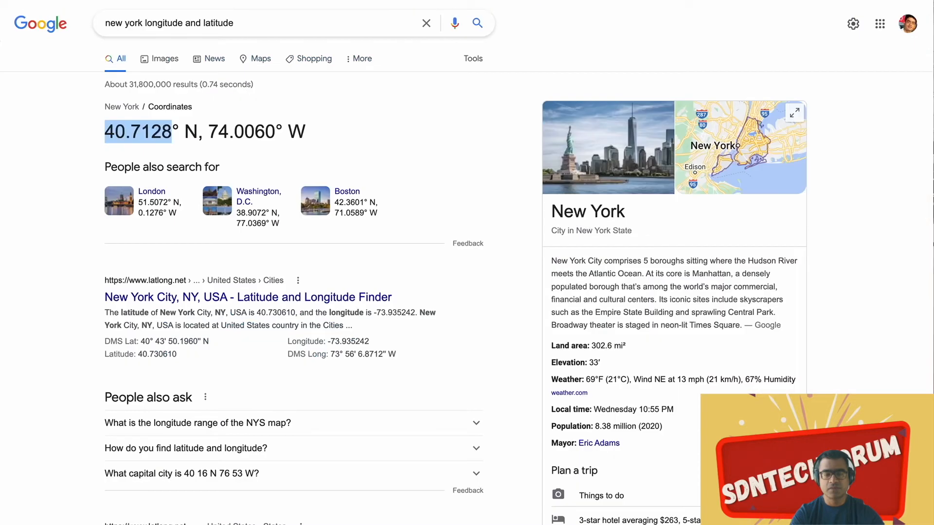
drag(277, 132, 210, 130)
key(ctrl+c)
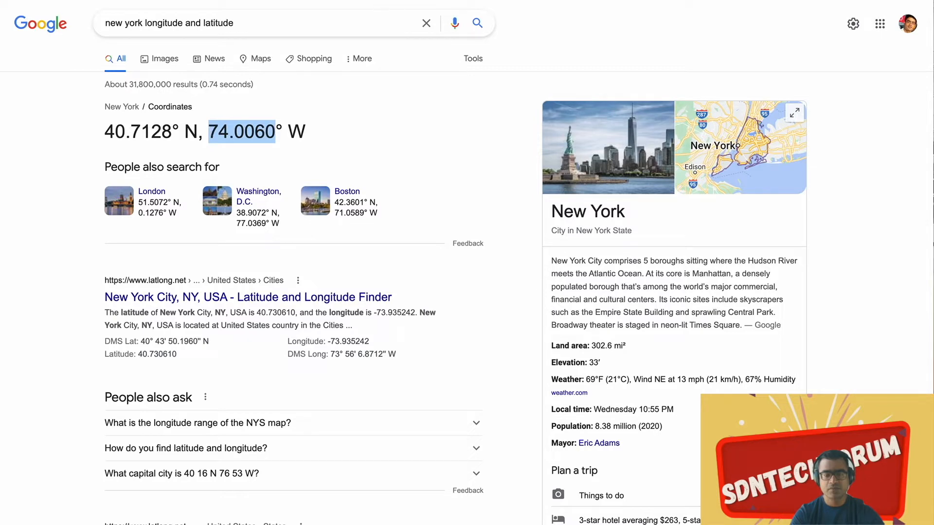
key(ctrl+Tab)
click(334, 278)
key(ctrl+v)
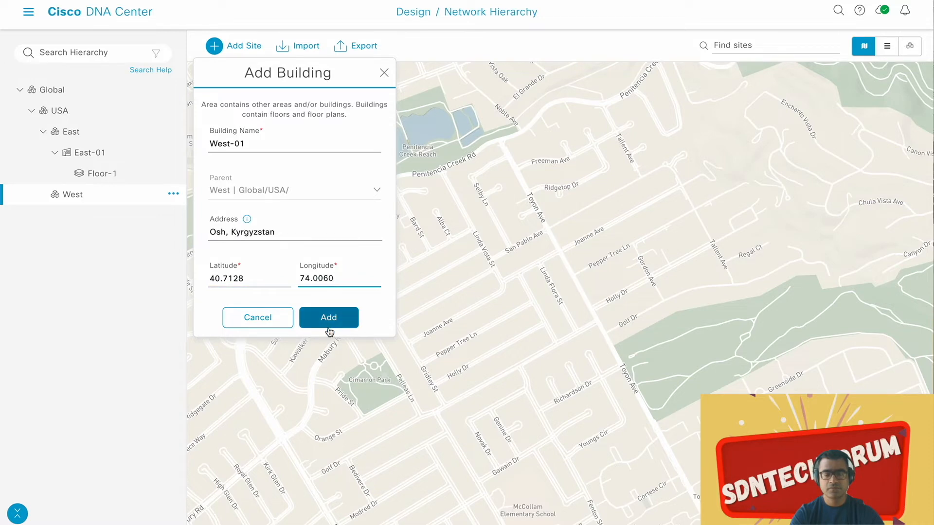
click(327, 326)
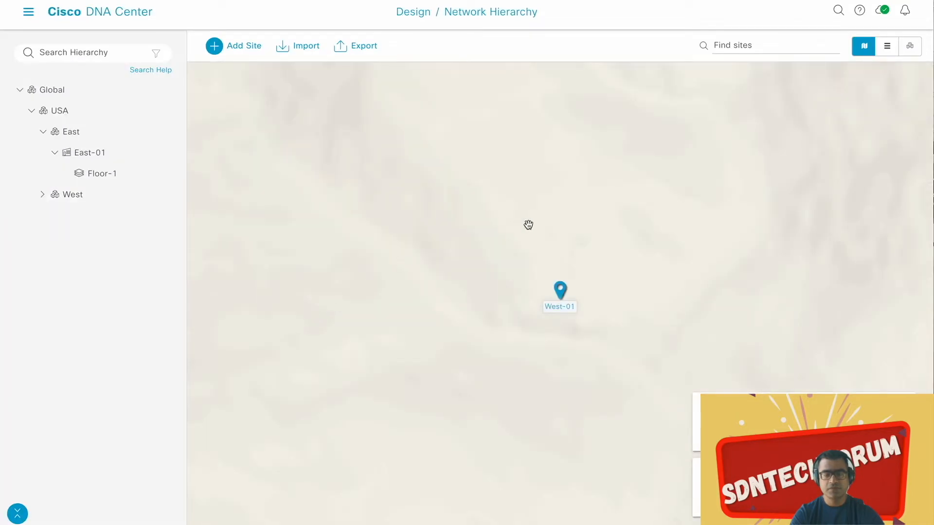
Expand the West area and open the form for adding a floor to building West-01.
click(41, 196)
click(121, 218)
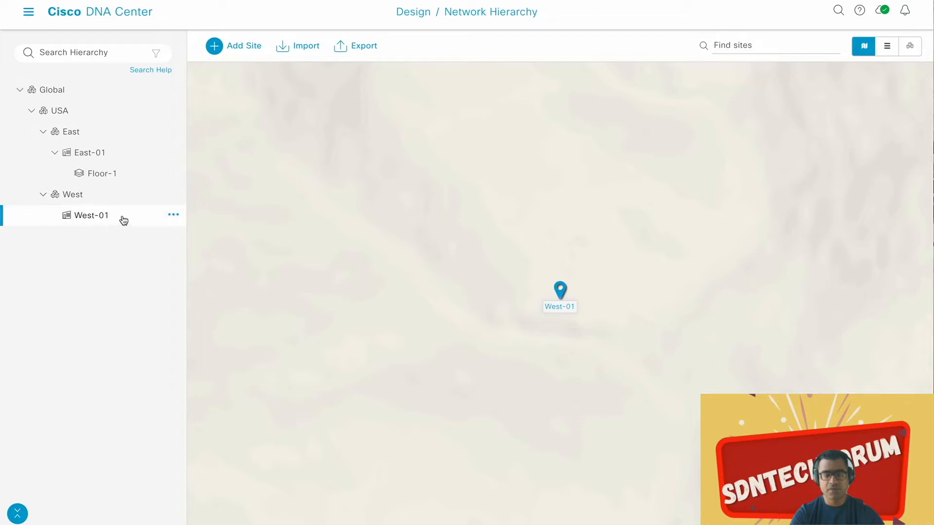
click(174, 215)
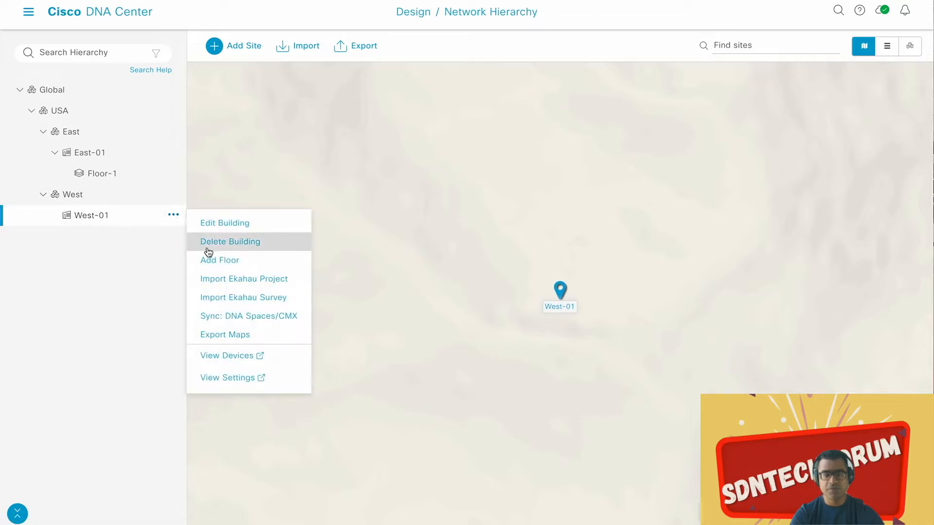
click(216, 262)
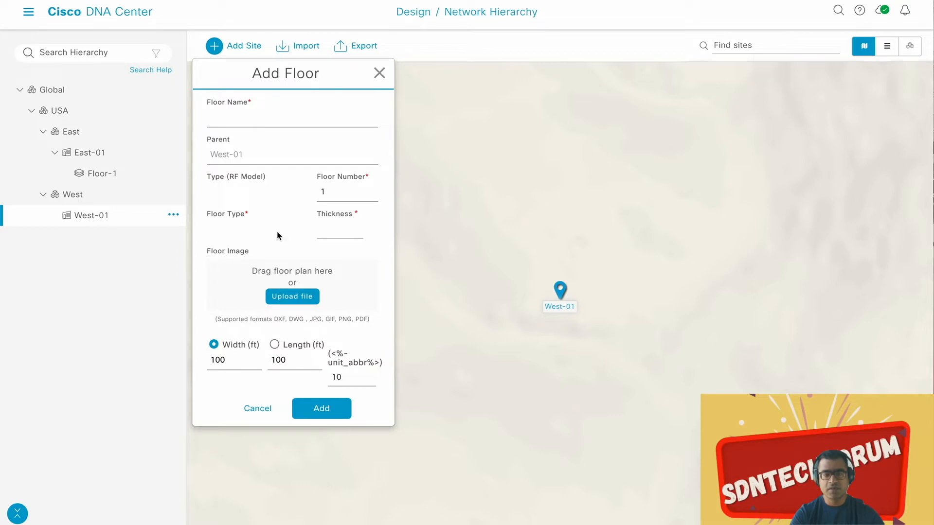
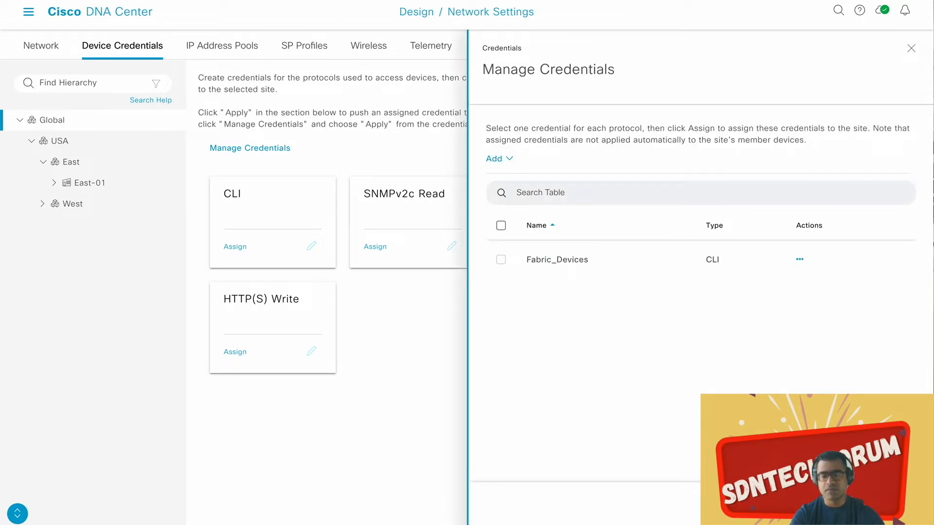
Apply the Fabric_Devices CLI credential from the managed credentials list.
click(800, 260)
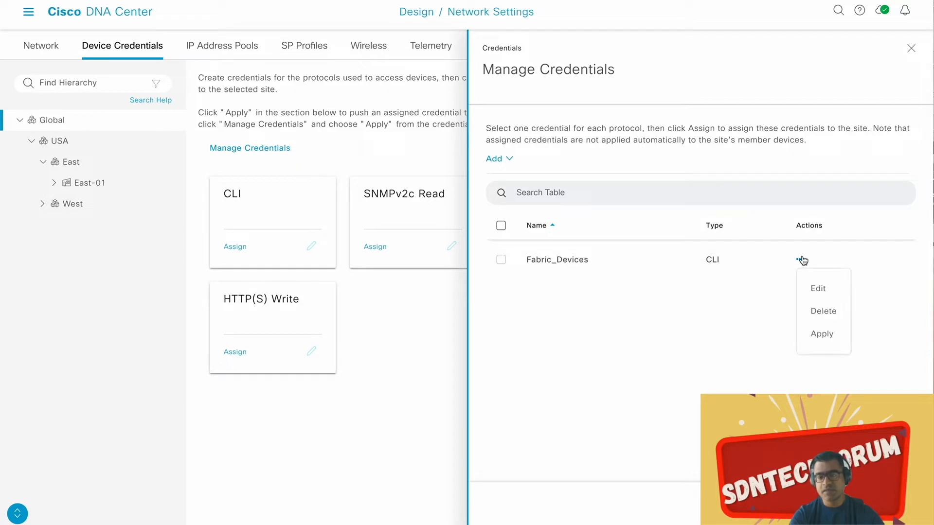
click(822, 335)
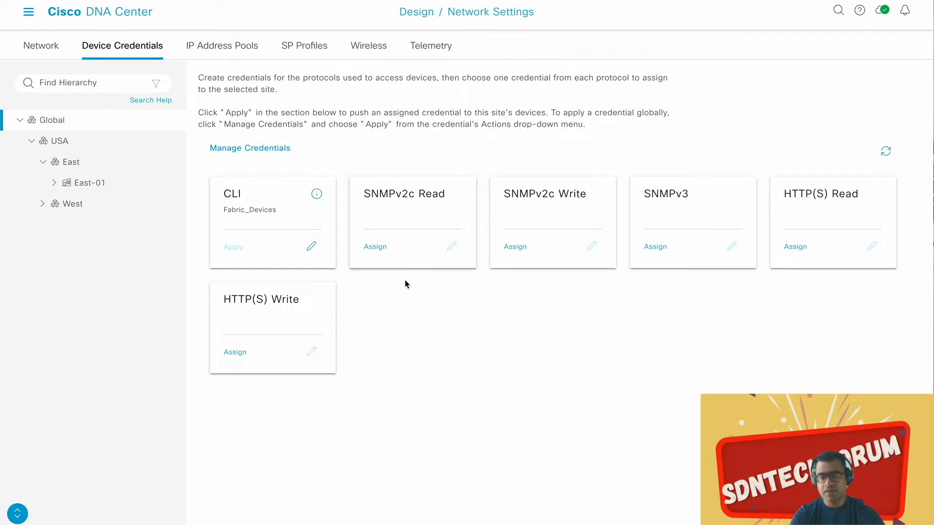
Start a new SNMPv2c Write credential in the managed credentials and name it SNMP_RW.
click(283, 150)
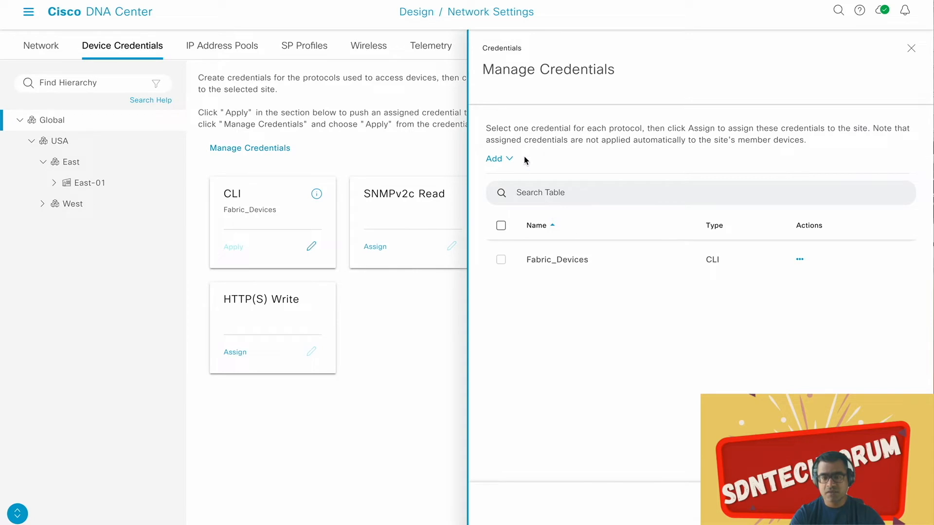
click(509, 159)
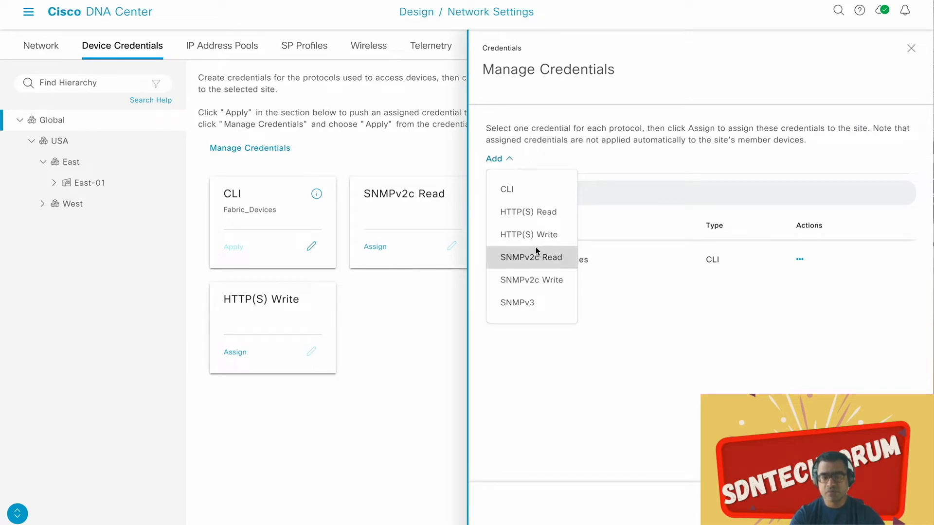
click(542, 281)
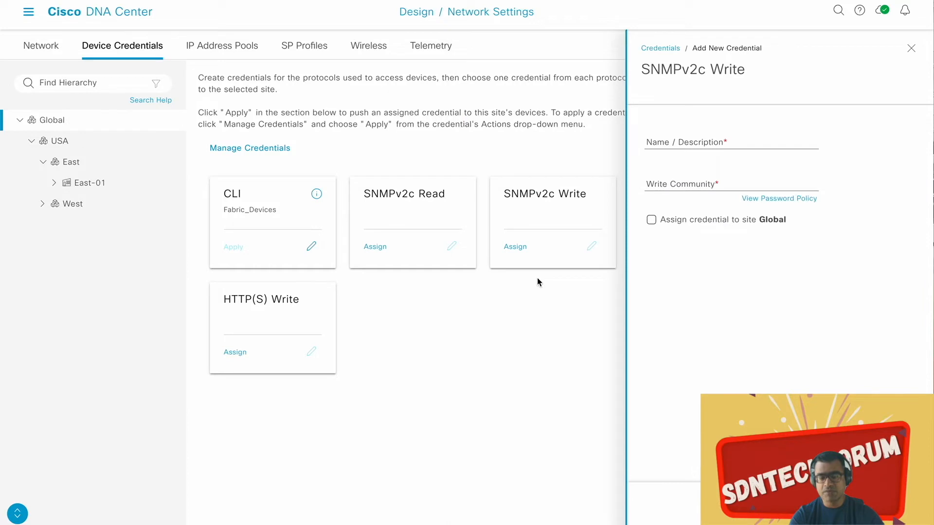
click(709, 142)
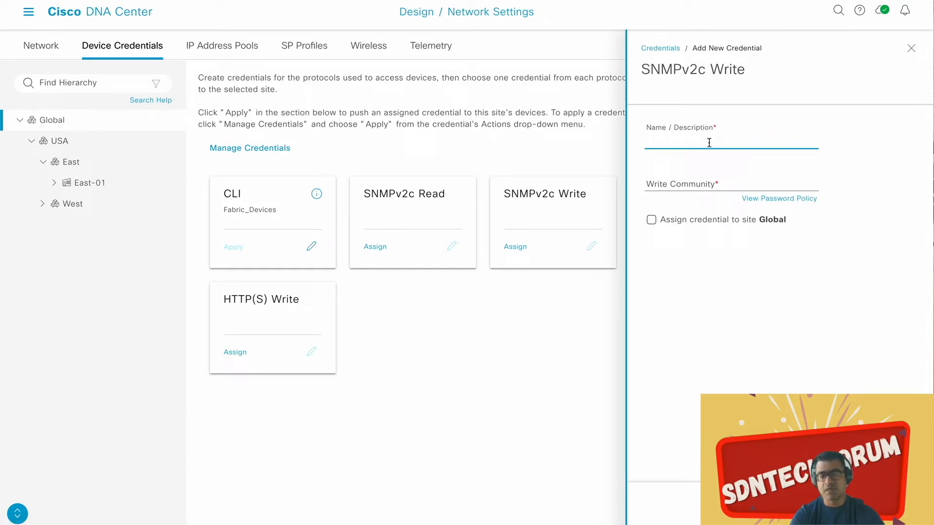
text(SNMP)
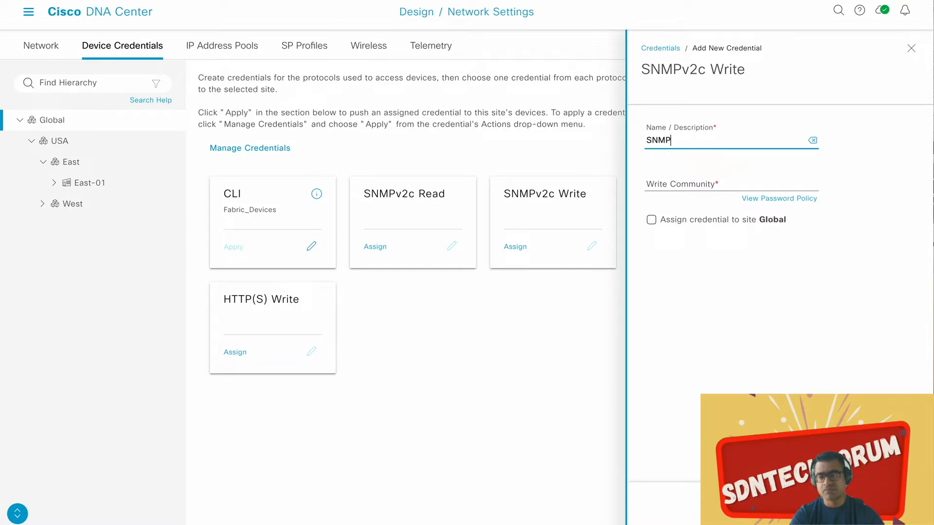
text(_RW)
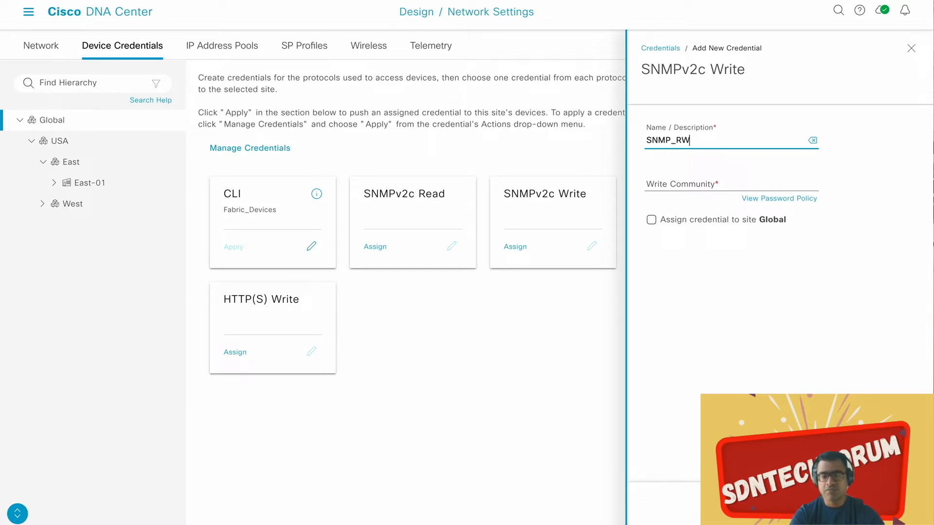
Enter and reveal the write community string for SNMP_RW, then assign the credential to site Global and save it.
click(694, 184)
mouse_move(761, 201)
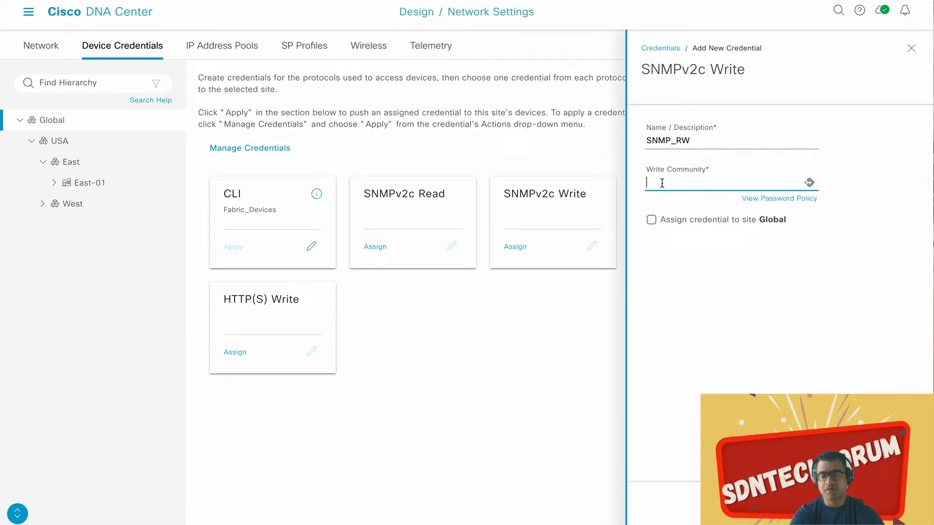
text(•)
key(BackSpace)
text(•)
click(819, 188)
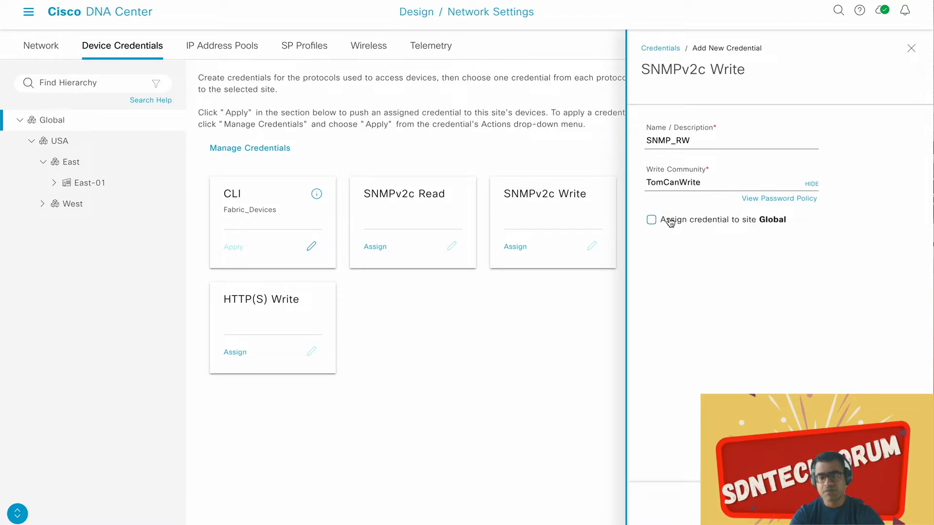
click(652, 222)
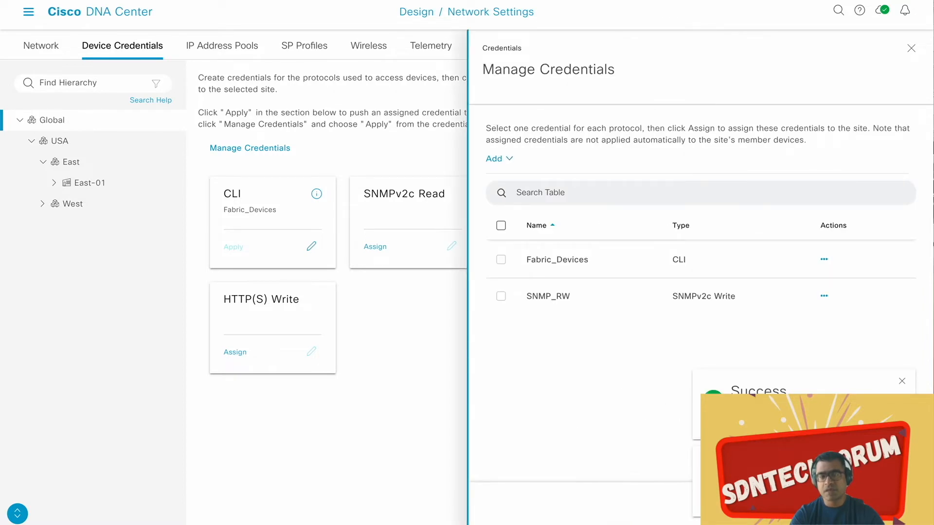
Start a new SNMPv2c Read credential and name it SNMP_RO.
click(503, 159)
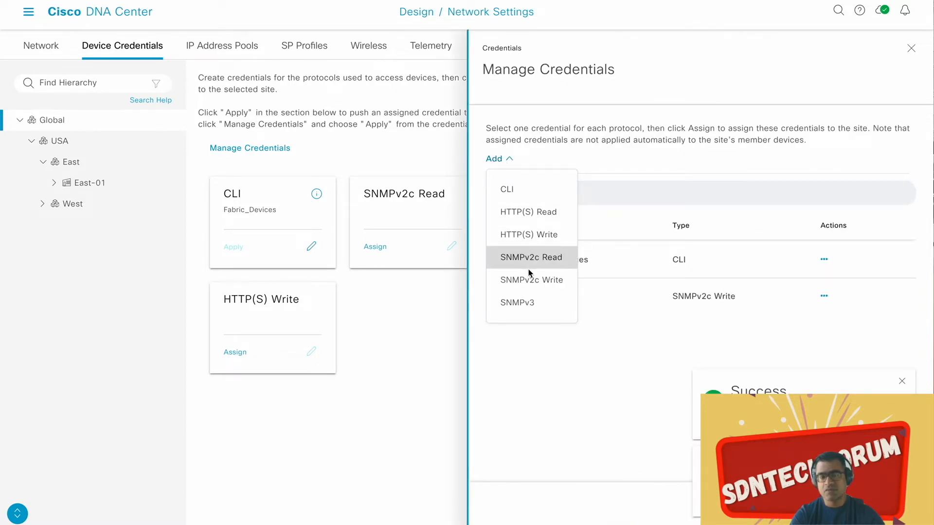
click(532, 260)
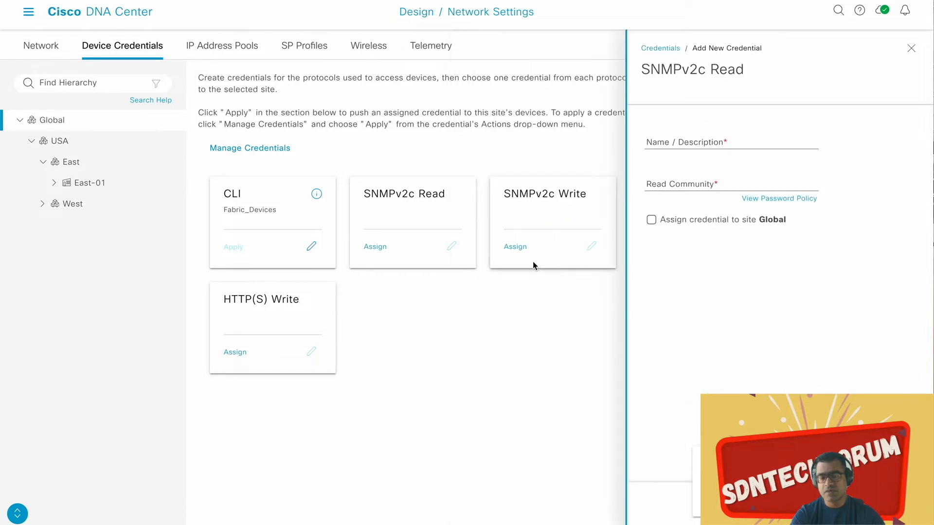
click(664, 141)
text(SNMP_R)
text(P)
text(O)
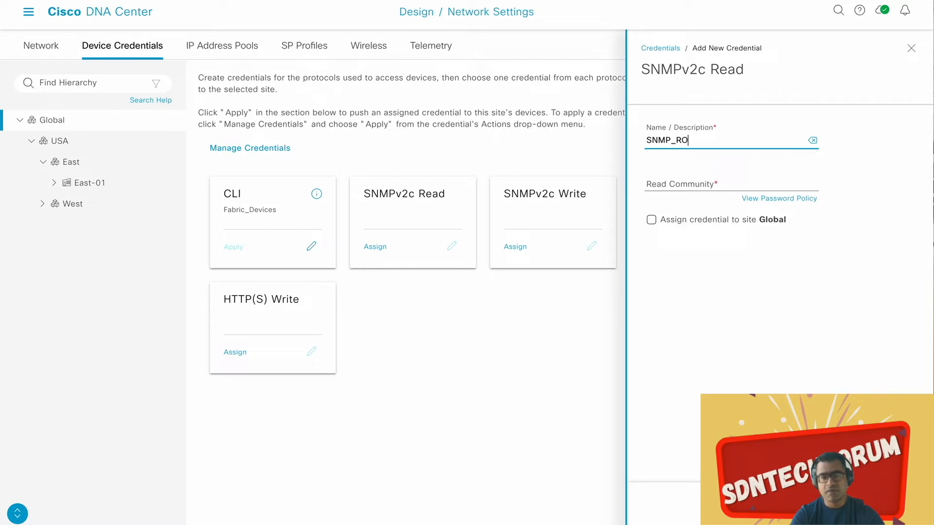
Enter and reveal the read community string for SNMP_RO, then assign the credential to site Global and save it.
click(660, 183)
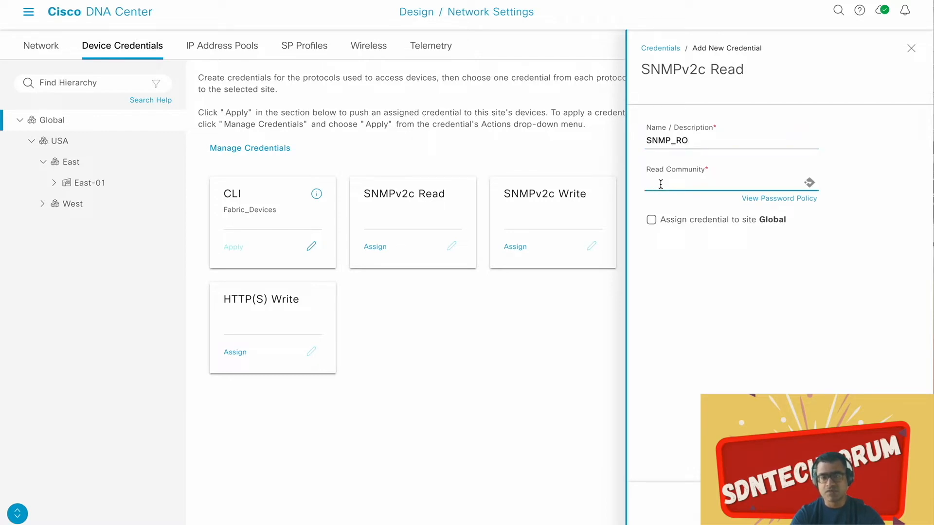
text(••)
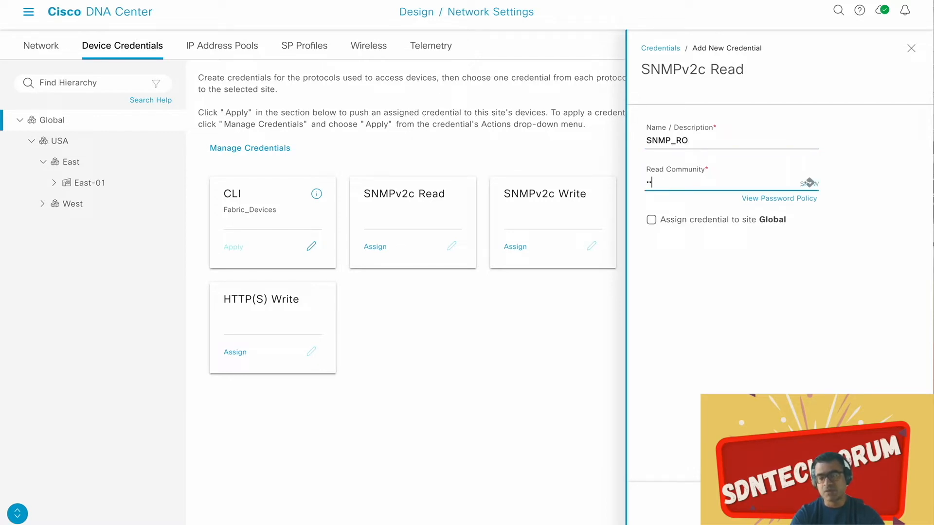
text(•••••)
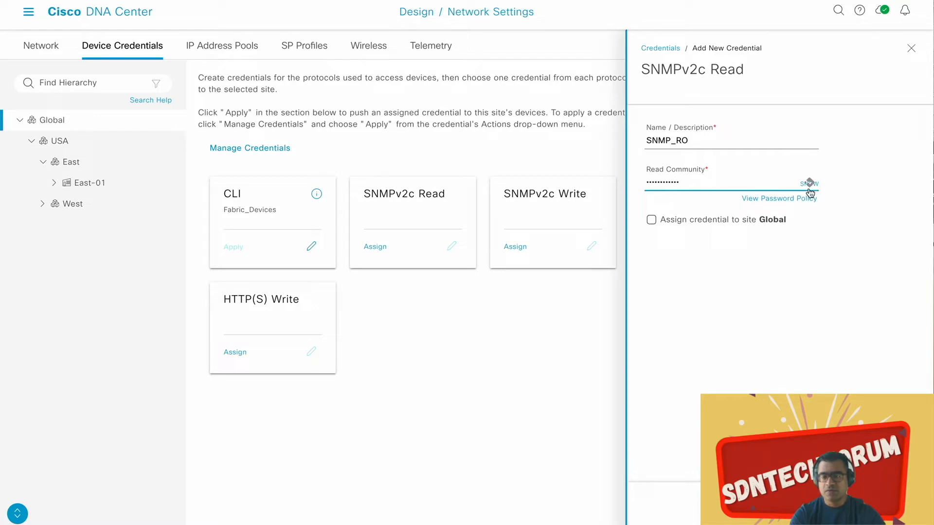
click(808, 184)
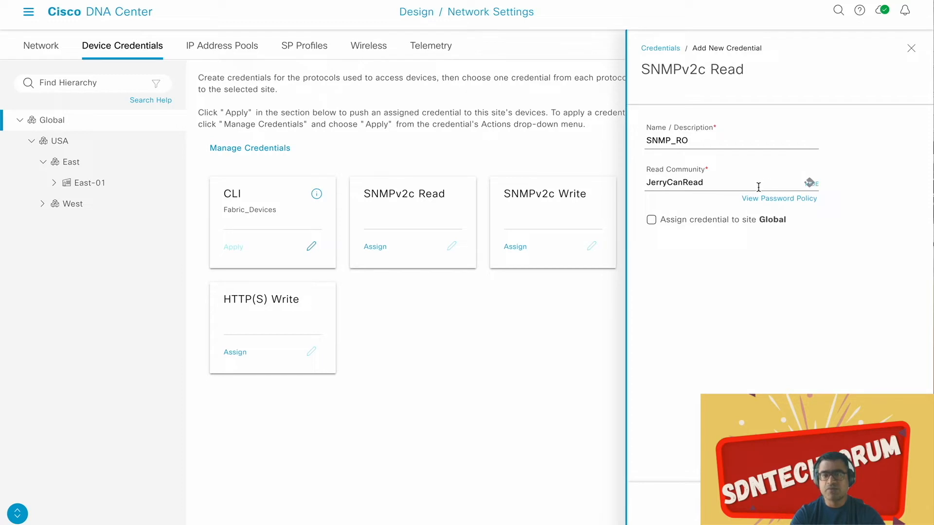
click(652, 221)
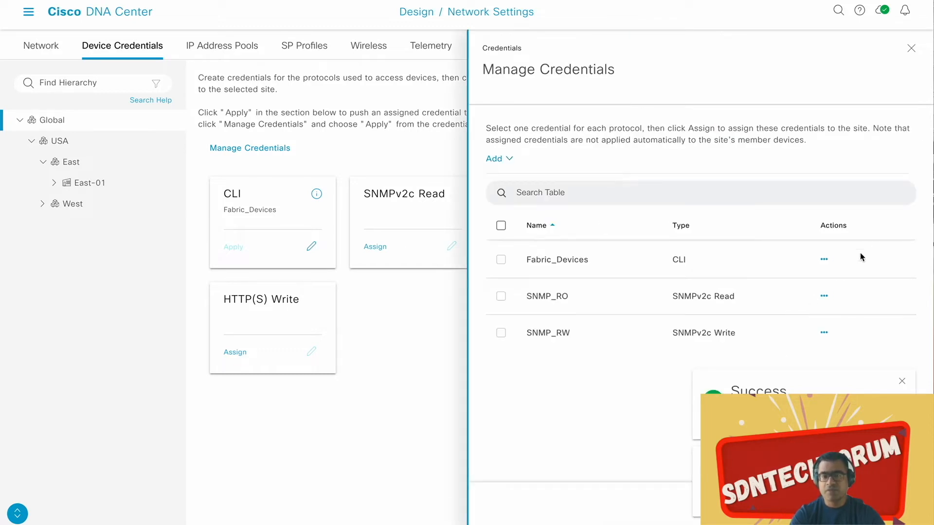
Open the SNMP_RO credential for editing, acknowledge the notice, close it without changes, and return to the managed credentials list.
click(824, 295)
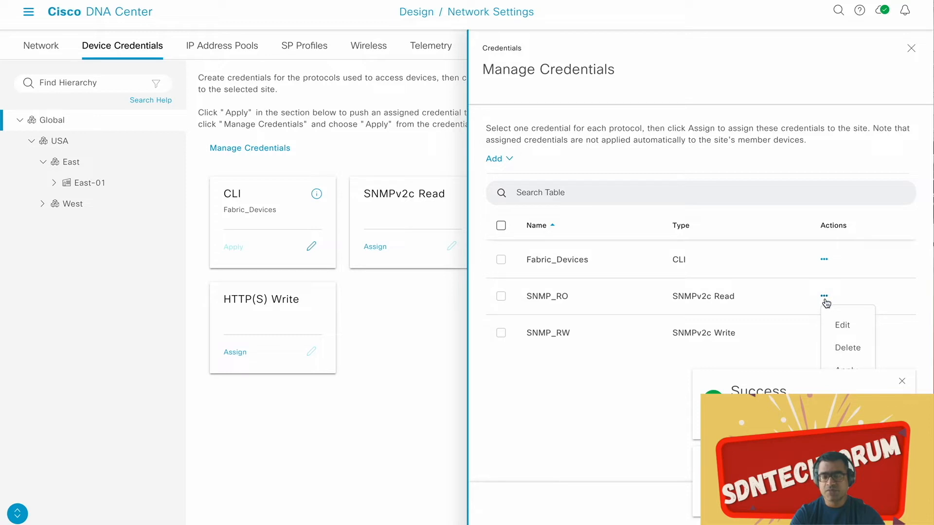
click(846, 332)
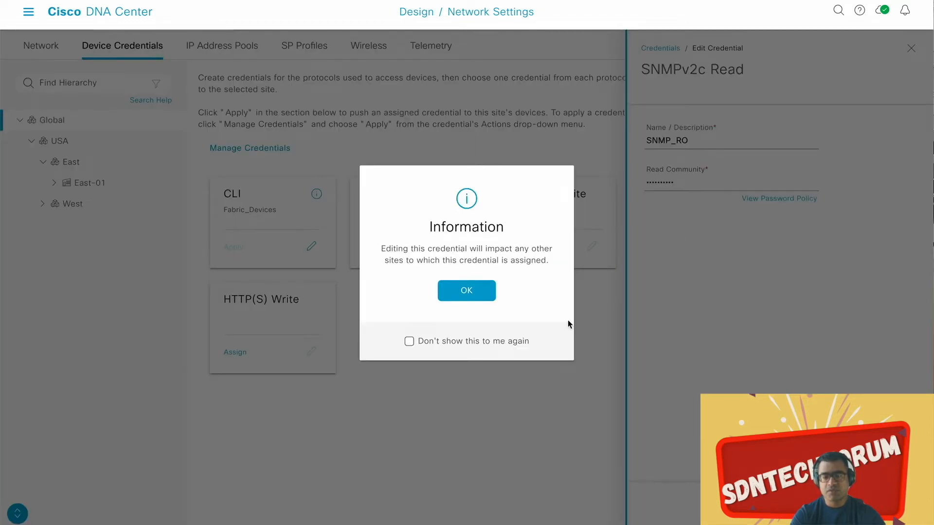
click(466, 291)
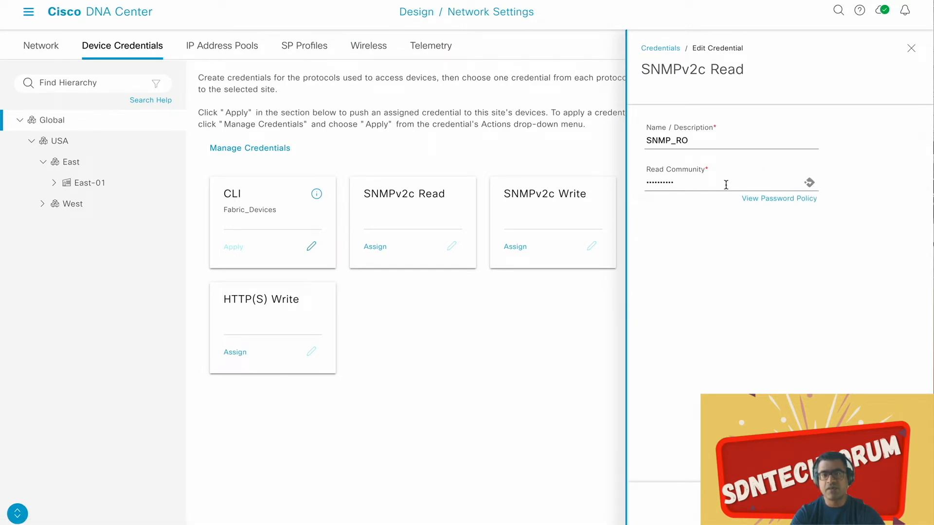
click(911, 48)
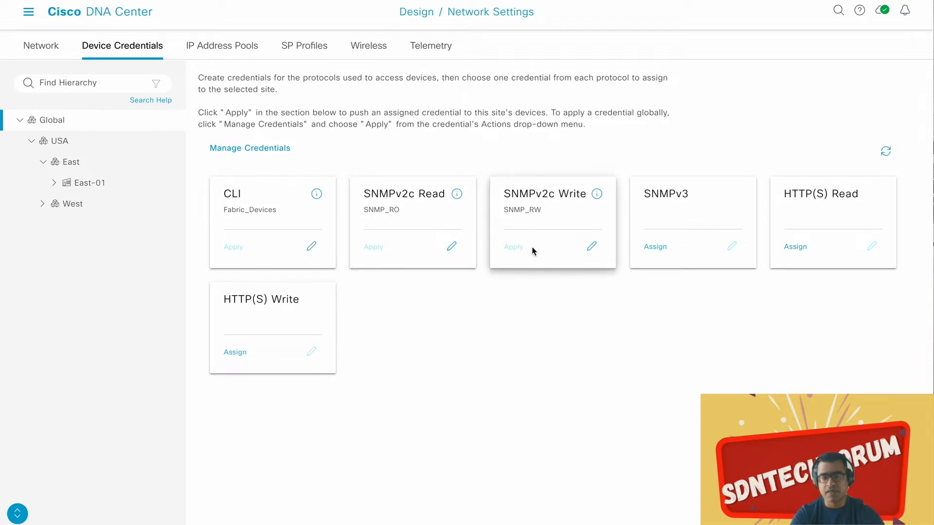
click(252, 148)
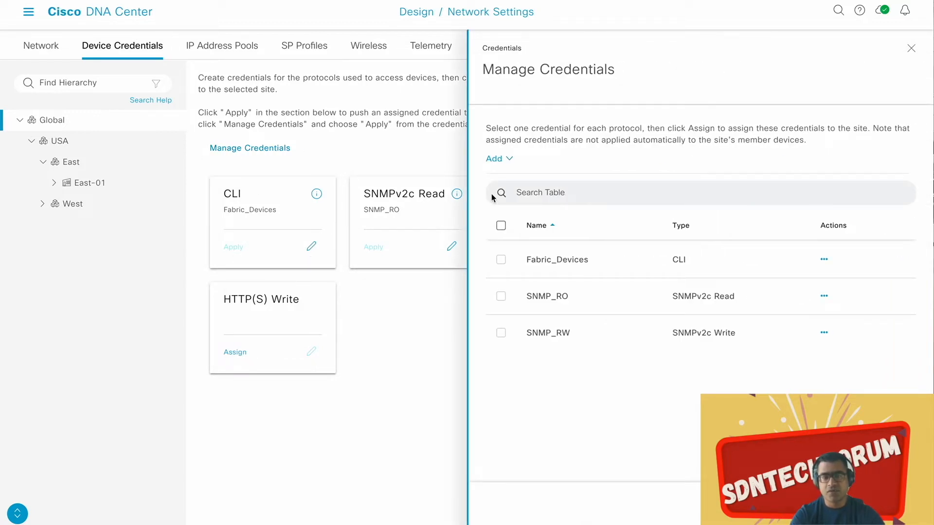
Open a blank HTTP(S) Read credential form to view its fields, then close it without saving.
click(508, 162)
click(535, 217)
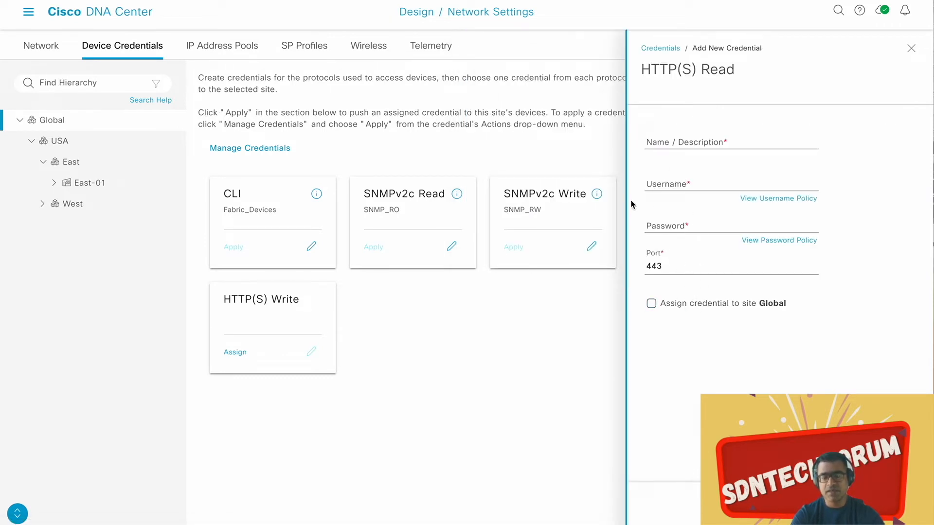
click(675, 140)
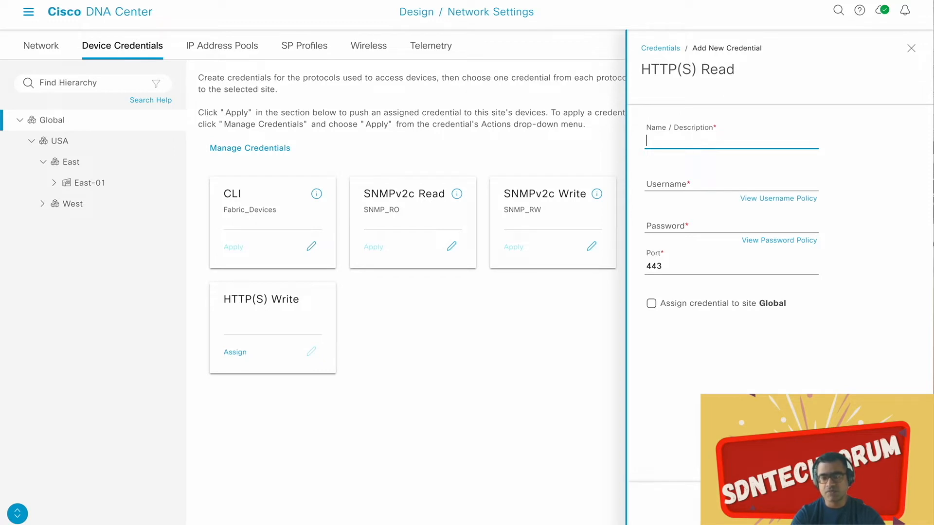
click(912, 50)
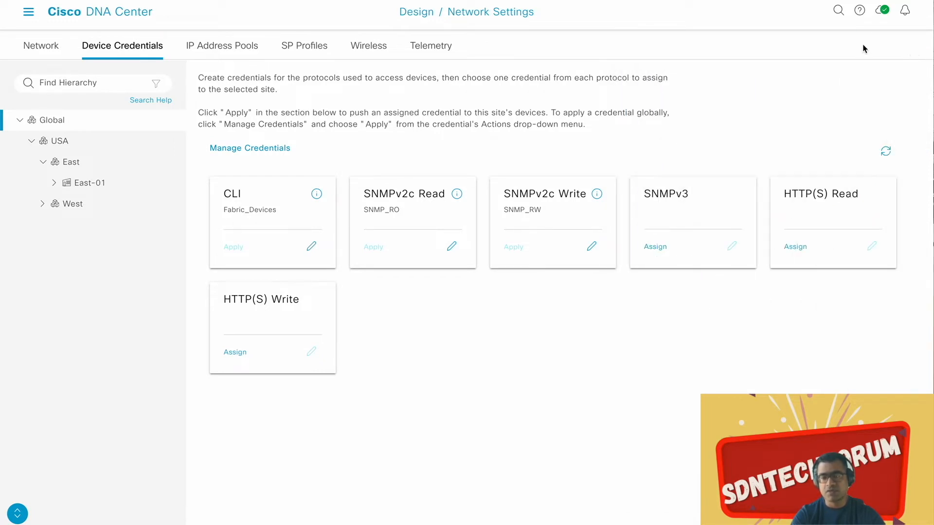
Choose to import IP address pools from an IPAM server and proceed to the IP Address Manager configuration form to view it.
click(235, 48)
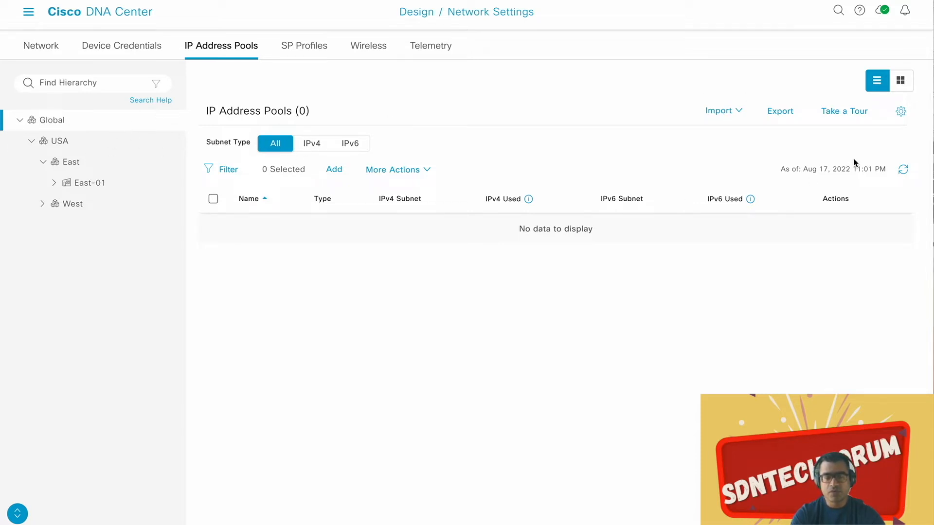
click(741, 112)
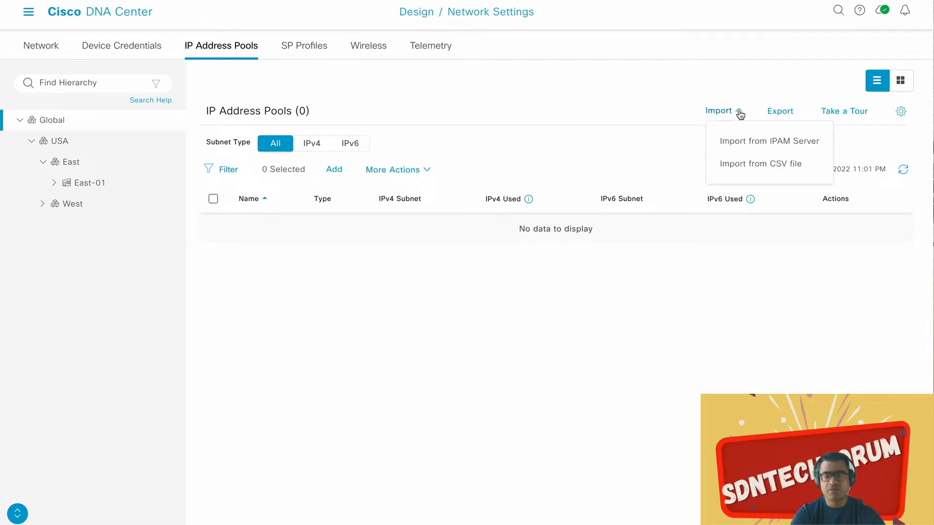
click(771, 143)
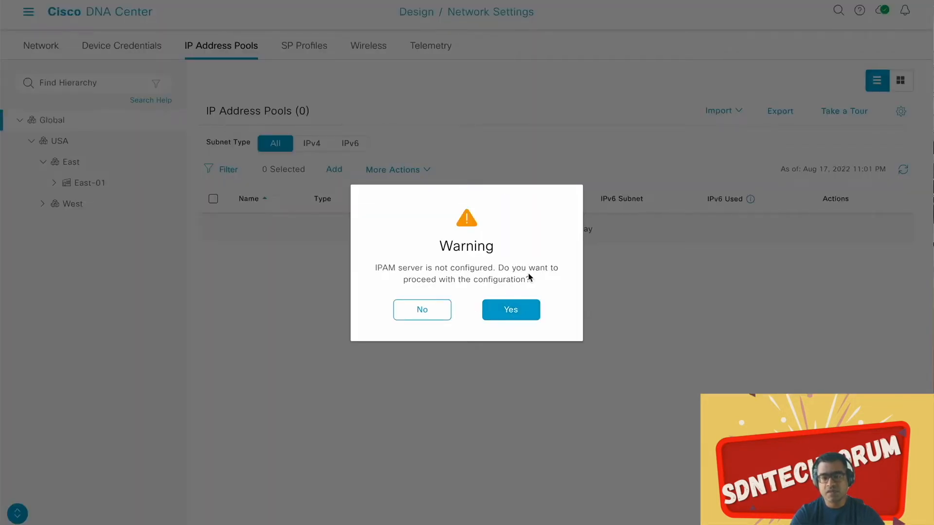
click(510, 315)
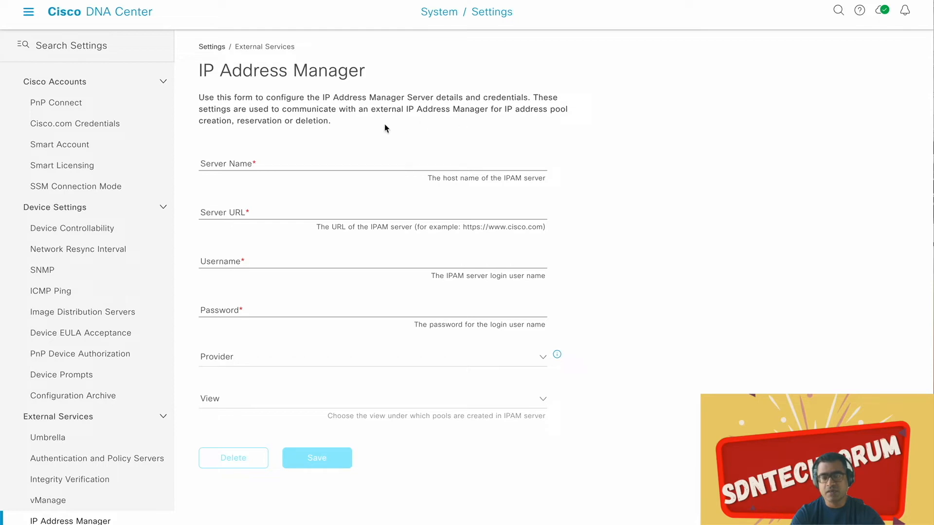
drag(329, 121, 272, 121)
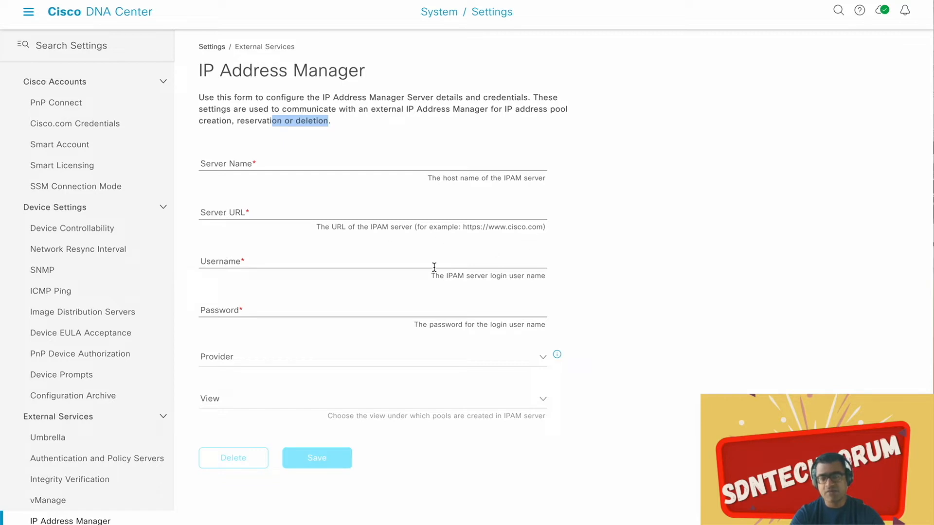
click(165, 166)
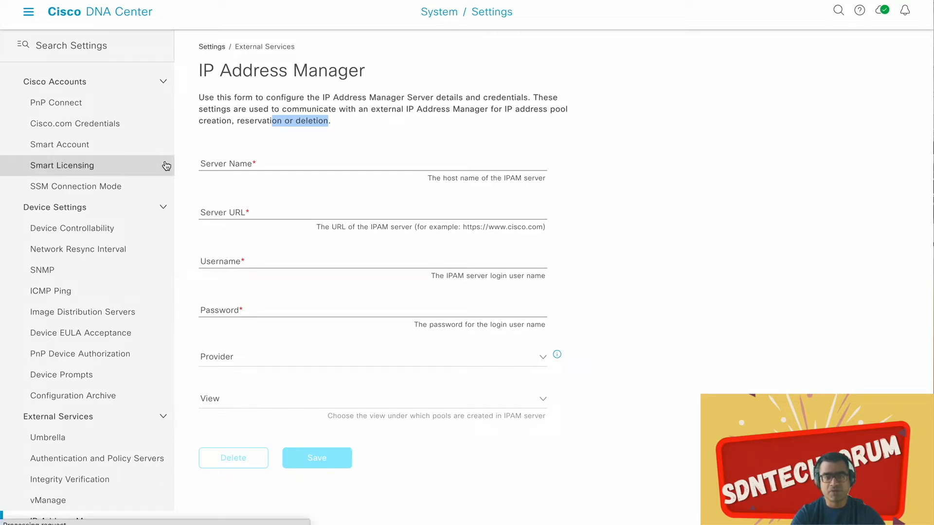
Return to the IP address pools in the Design network settings and look at the additional pool actions.
click(29, 15)
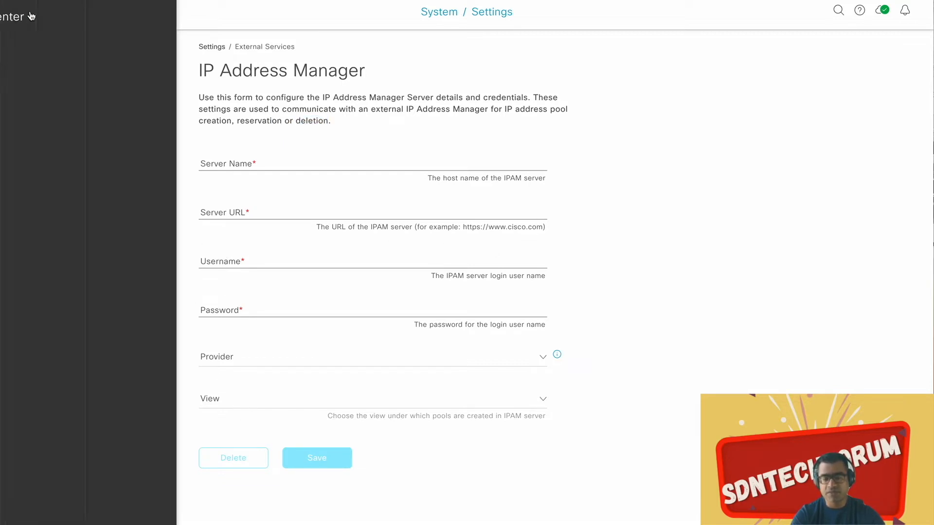
mouse_move(76, 63)
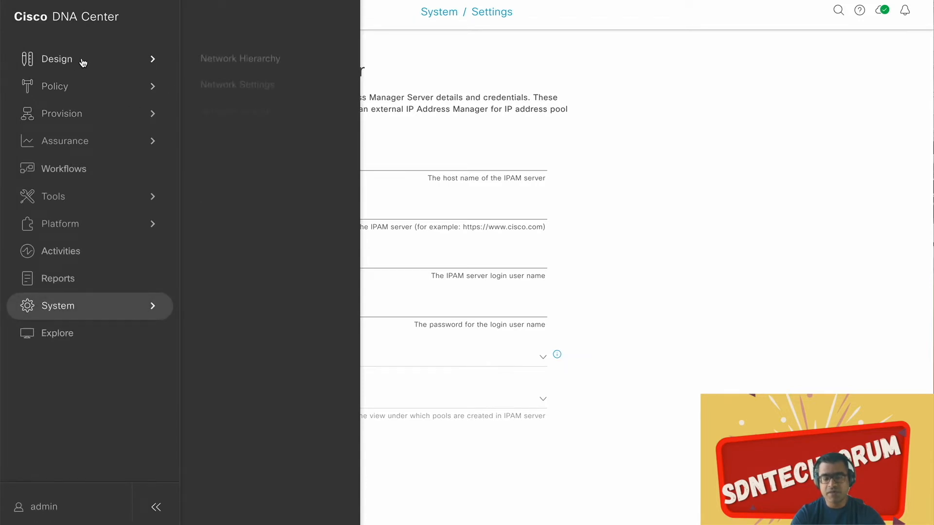
click(232, 87)
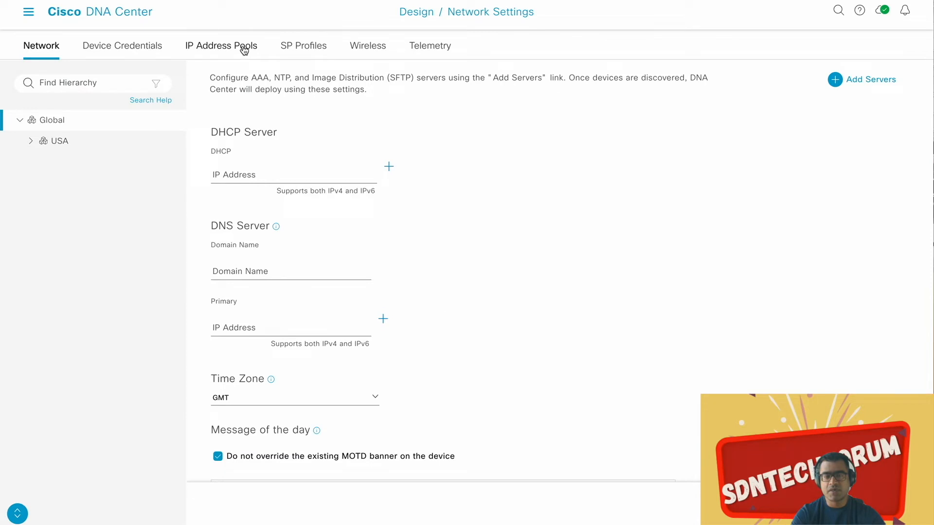
click(244, 49)
click(428, 171)
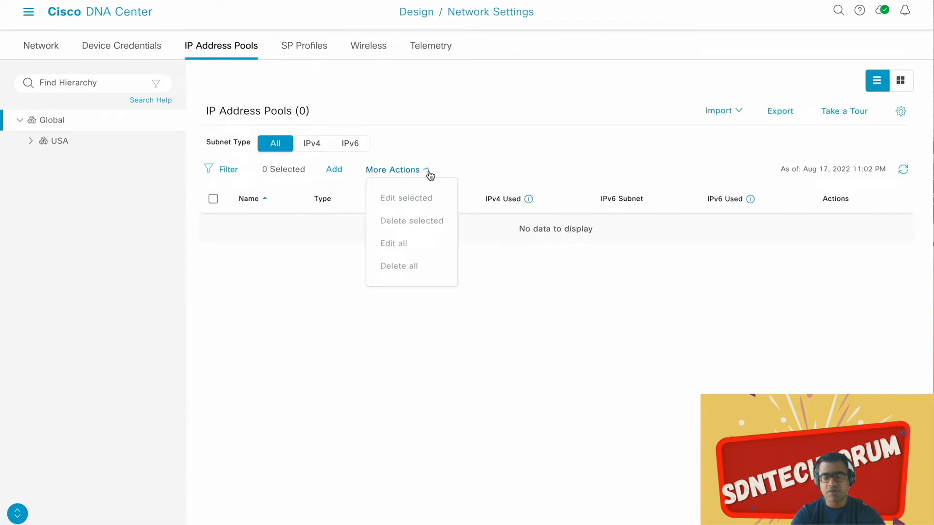
Start importing IP address pools from a CSV file, then download the export_sample.csv template and open it.
click(736, 112)
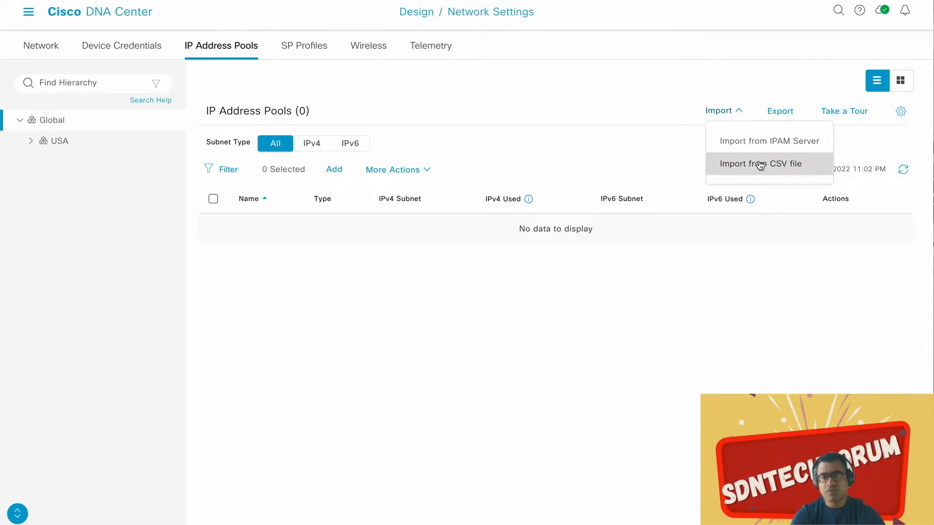
click(730, 113)
click(741, 162)
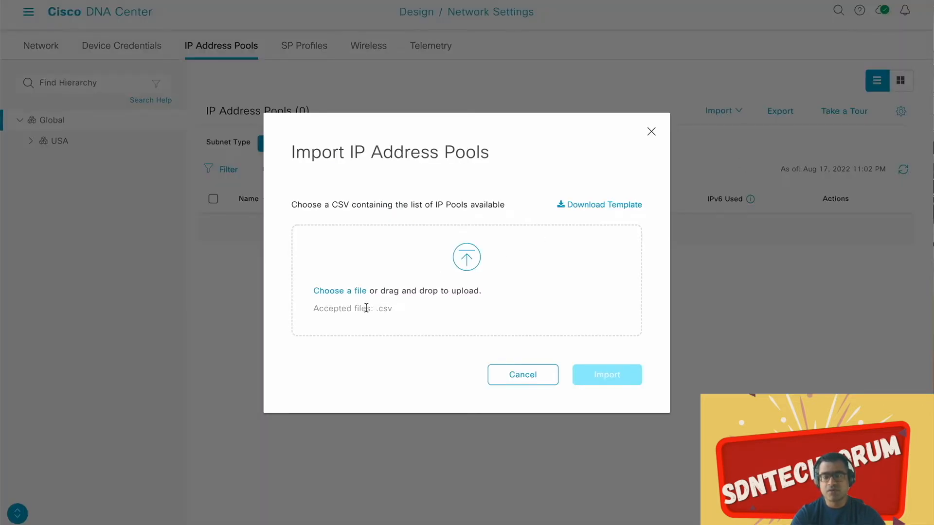
click(601, 207)
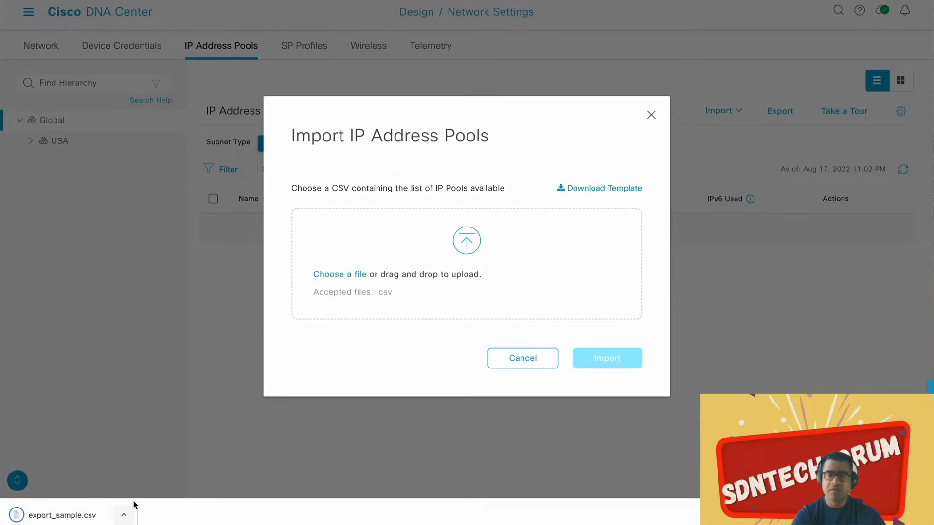
click(124, 516)
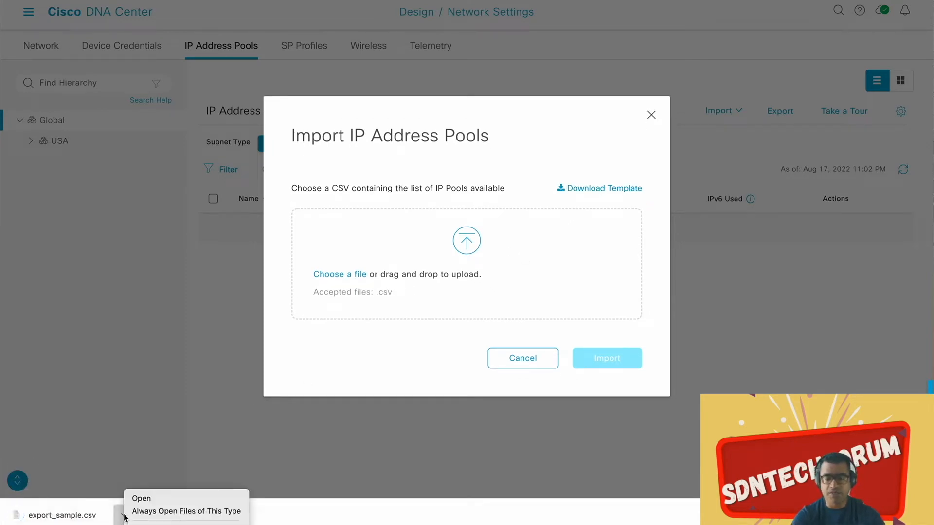
click(179, 498)
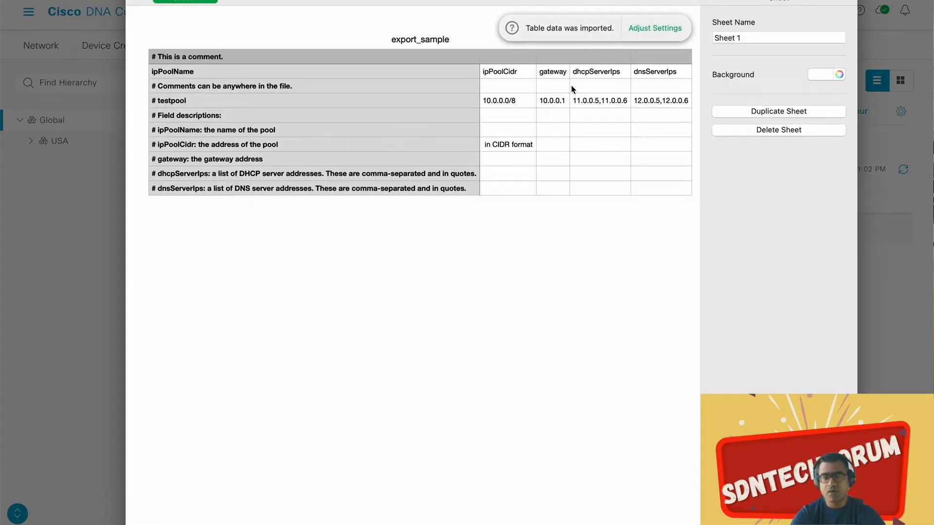
Examine the template's pool name, CIDR, gateway, DHCP and DNS columns, then close the spreadsheet and cancel the CSV import.
scroll(517, 137, right, 2)
scroll(517, 137, left, 2)
scroll(517, 137, right, 3)
scroll(517, 137, right, 2)
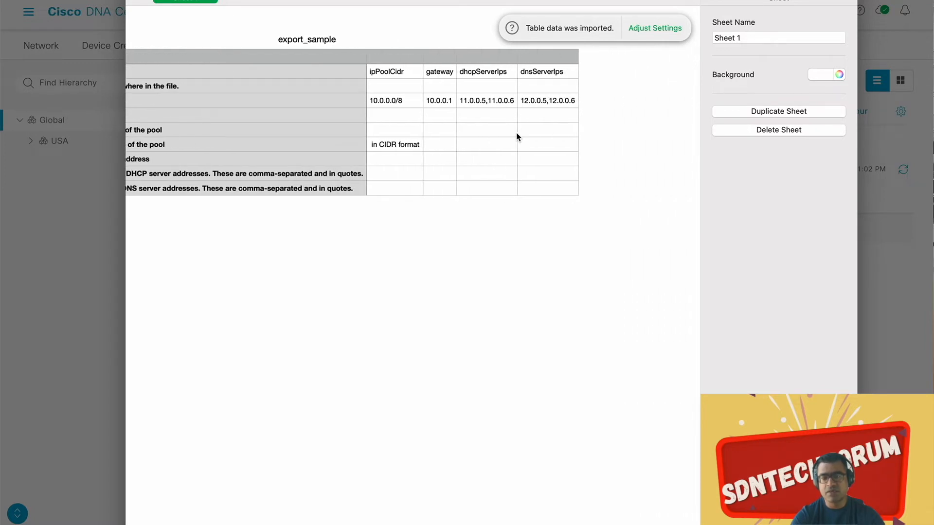
scroll(515, 133, left, 5)
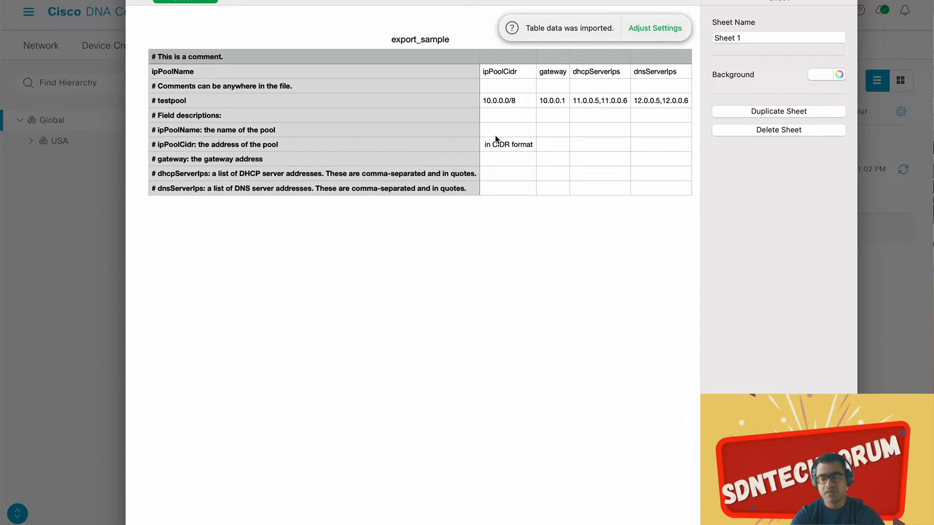
scroll(542, 129, right, 5)
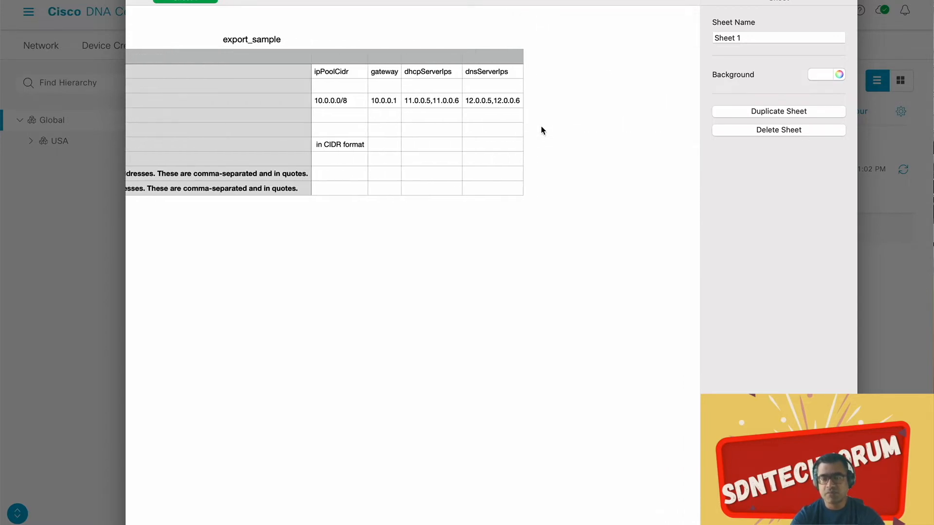
scroll(541, 127, left, 5)
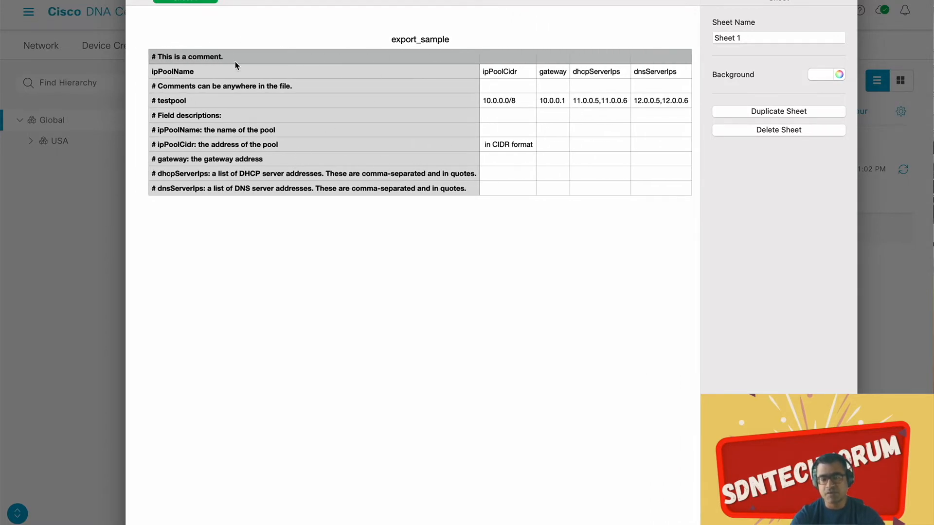
key(super+q)
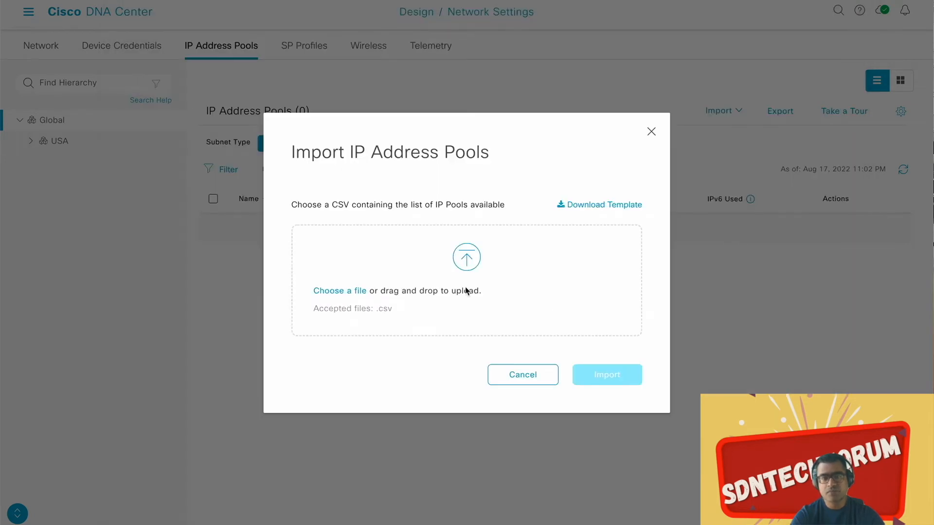
click(529, 376)
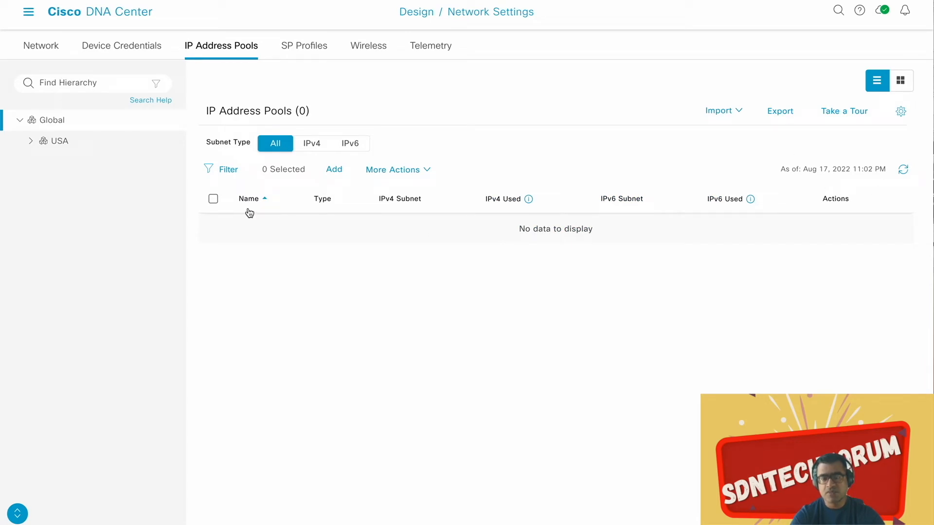
Start a new Global IP address pool named Global_Overlay with the type Generic.
click(334, 170)
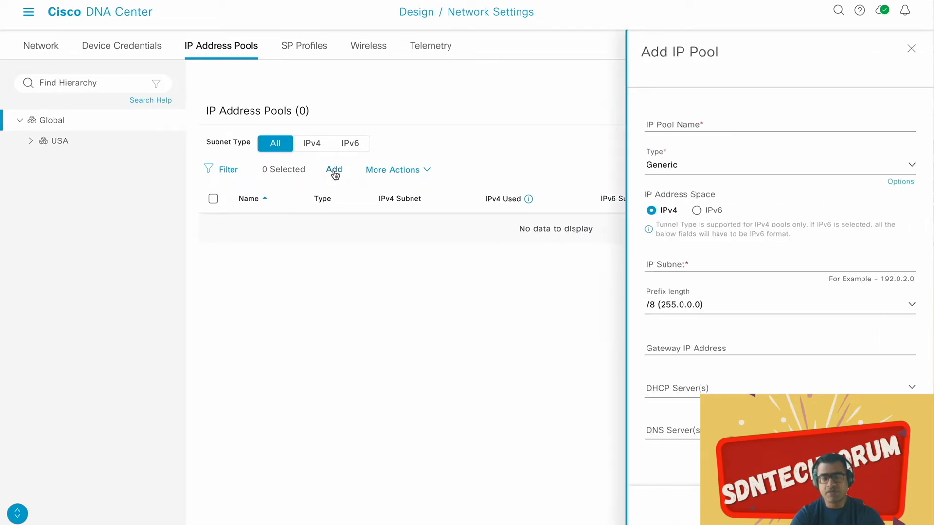
click(683, 124)
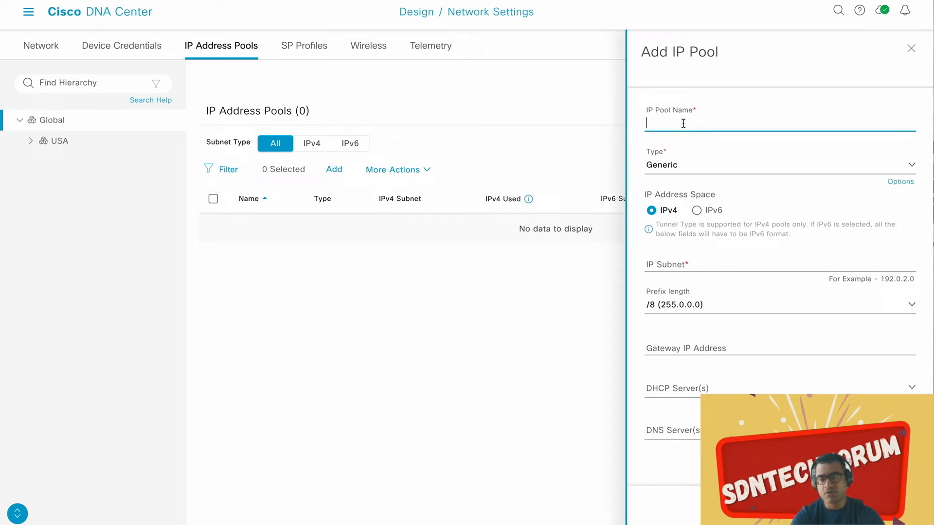
text(Global)
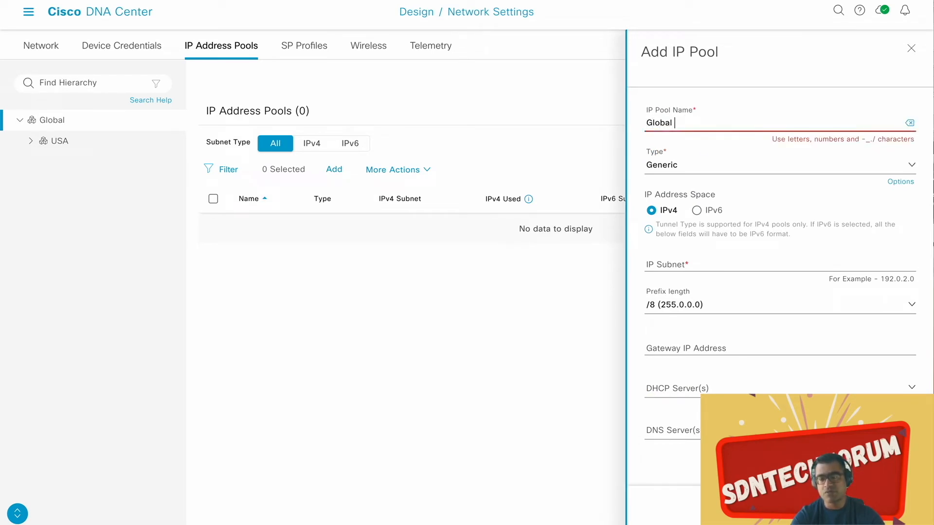
key(BackSpace)
text(_)
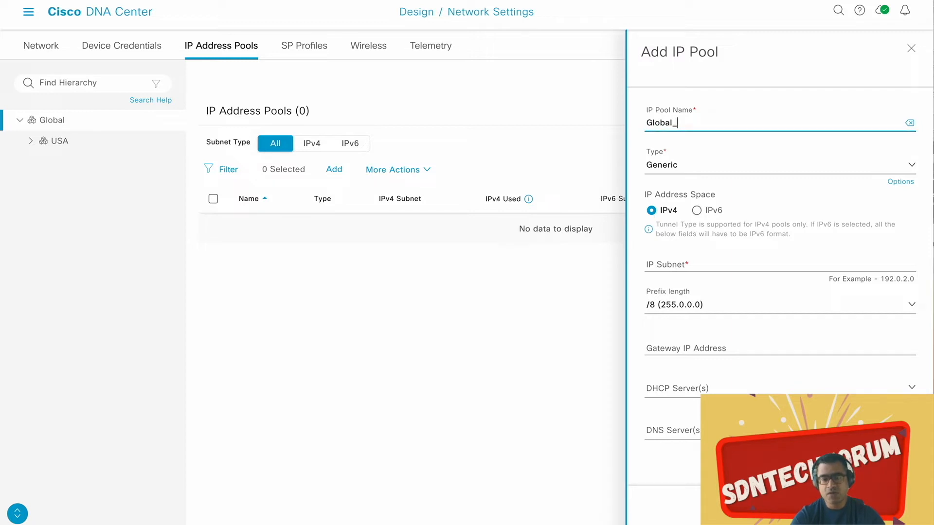
text(Overlay)
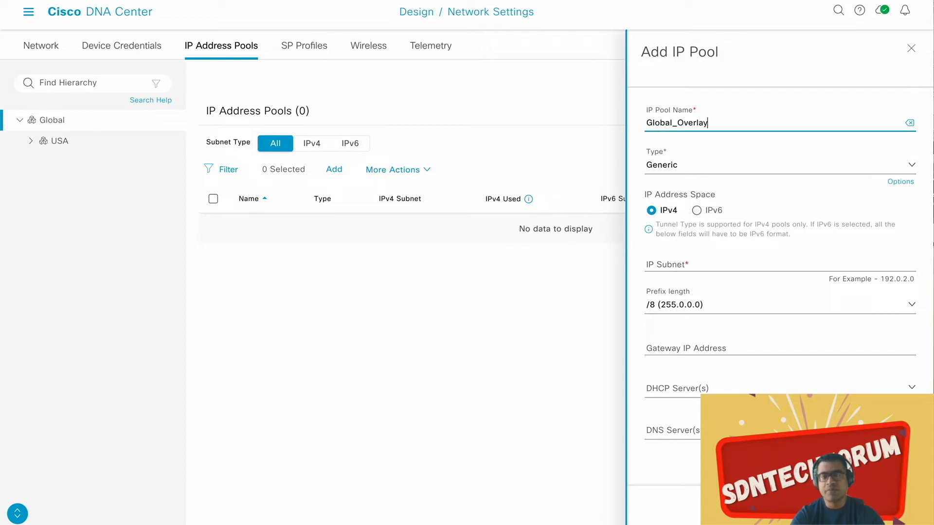
click(685, 169)
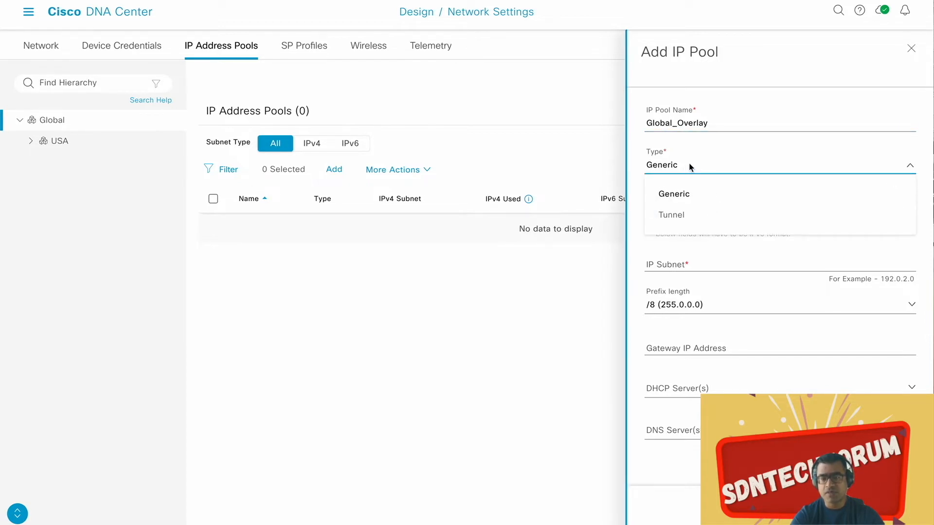
click(689, 192)
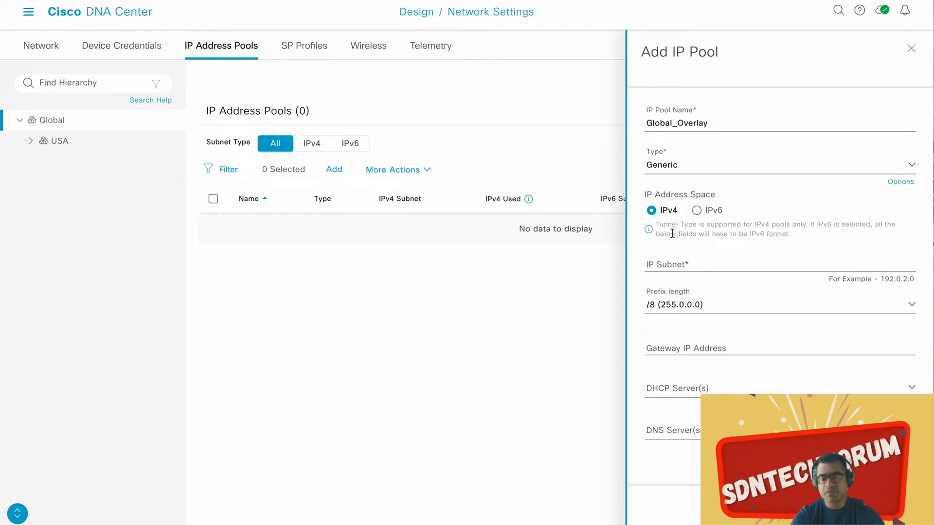
Set the Global_Overlay pool's IP subnet to 172.16.64.0 with prefix length /18 (255.255.192.0).
drag(804, 237, 737, 224)
click(705, 259)
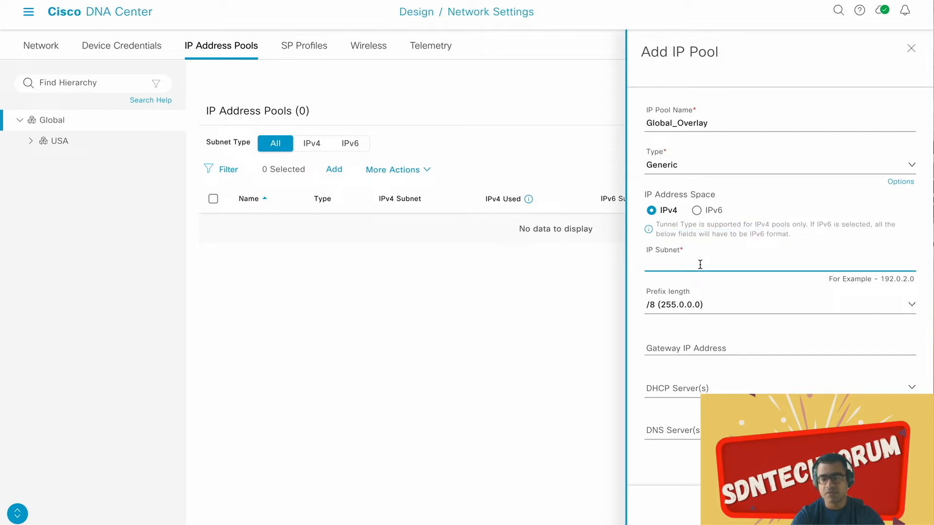
text(172.16.64.0)
click(727, 312)
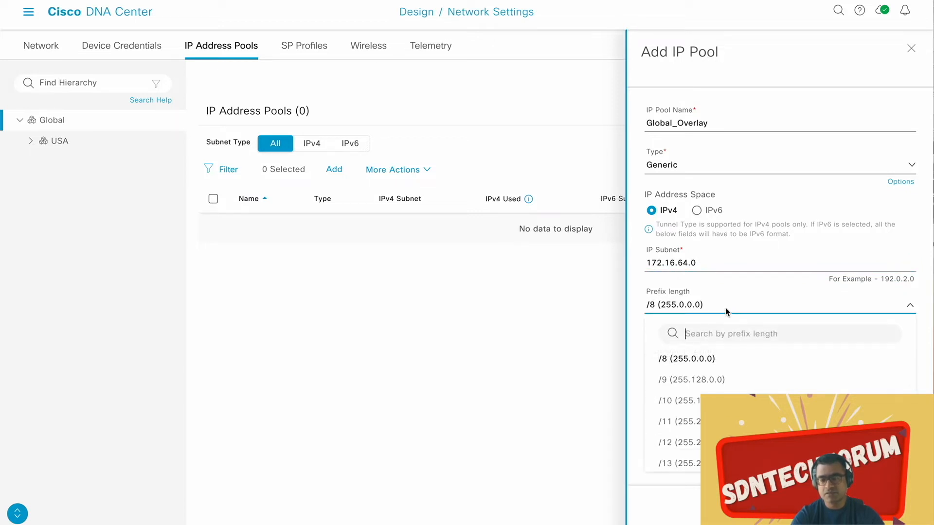
scroll(729, 443, down, 1)
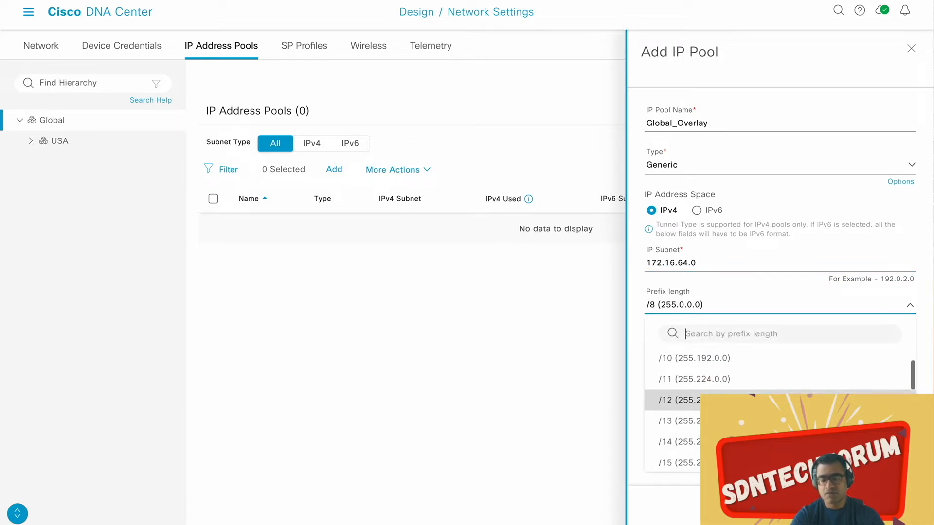
scroll(729, 440, down, 1)
click(711, 461)
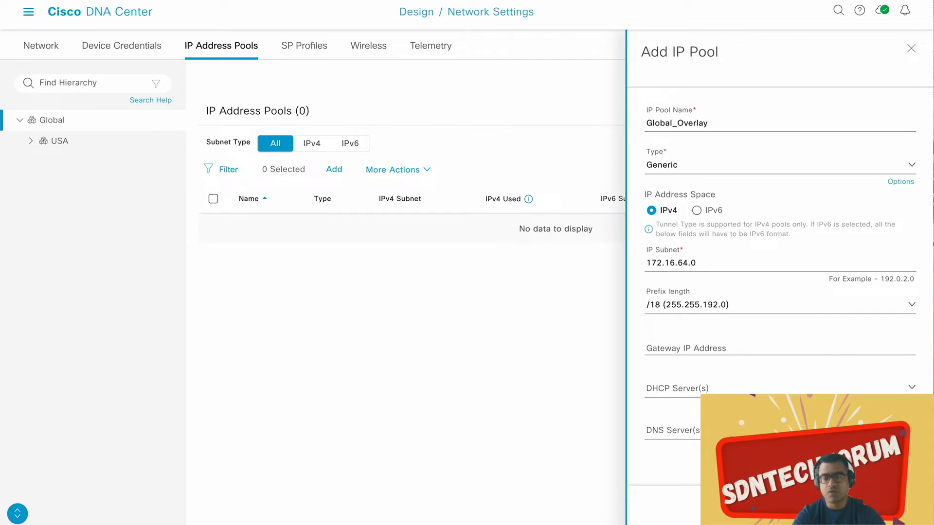
Save the Global_Overlay pool and start another Generic IPv4 pool named Global_Underlay.
scroll(781, 287, down, 1)
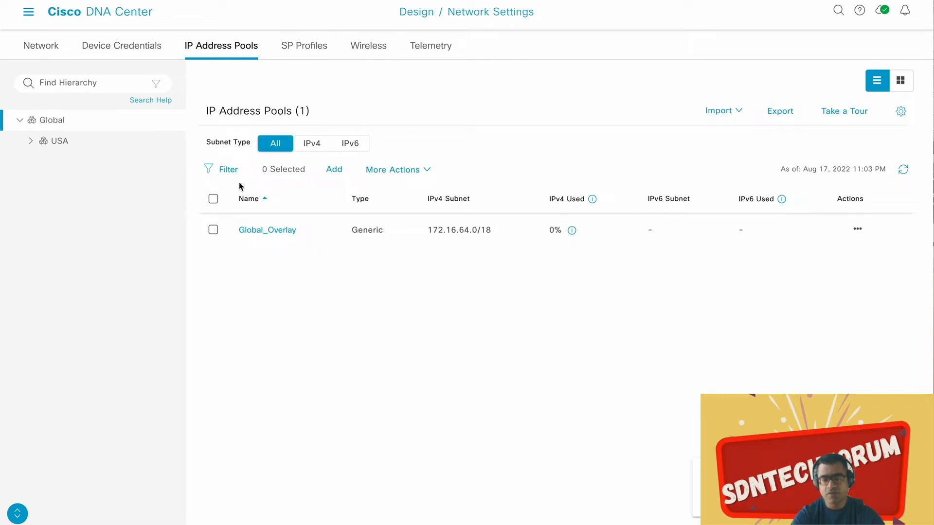
click(334, 169)
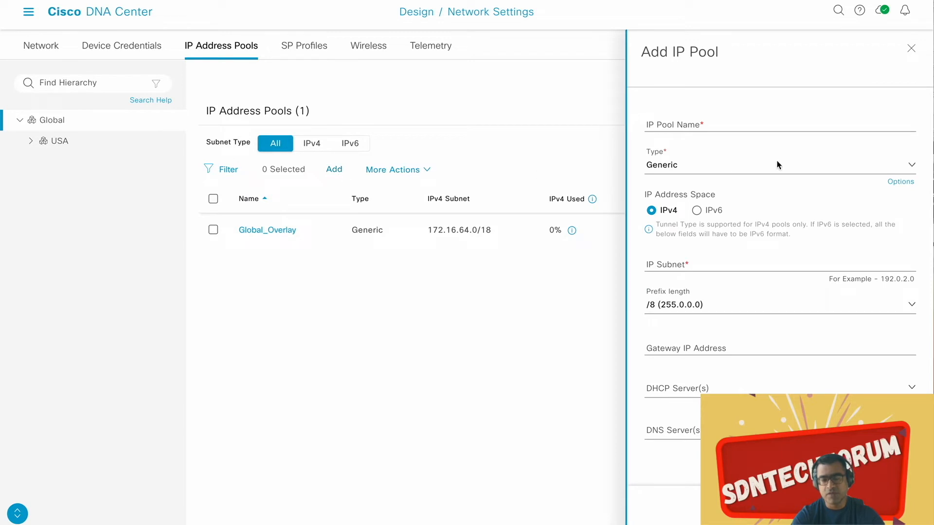
click(701, 123)
text(Global)
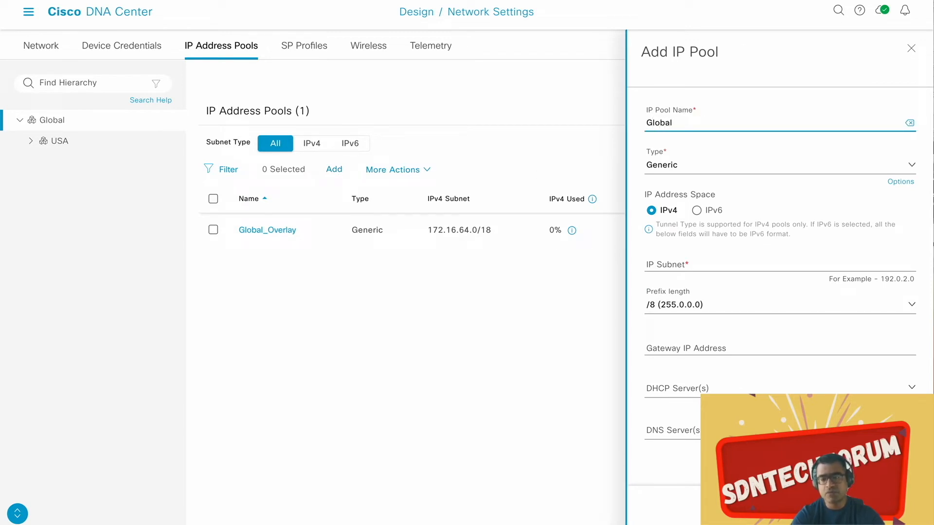
text(_Underlay)
Set the Global_Underlay pool's IP subnet to 192.168.0.0 with prefix length /19 (255.255.224.0) and save it.
click(675, 261)
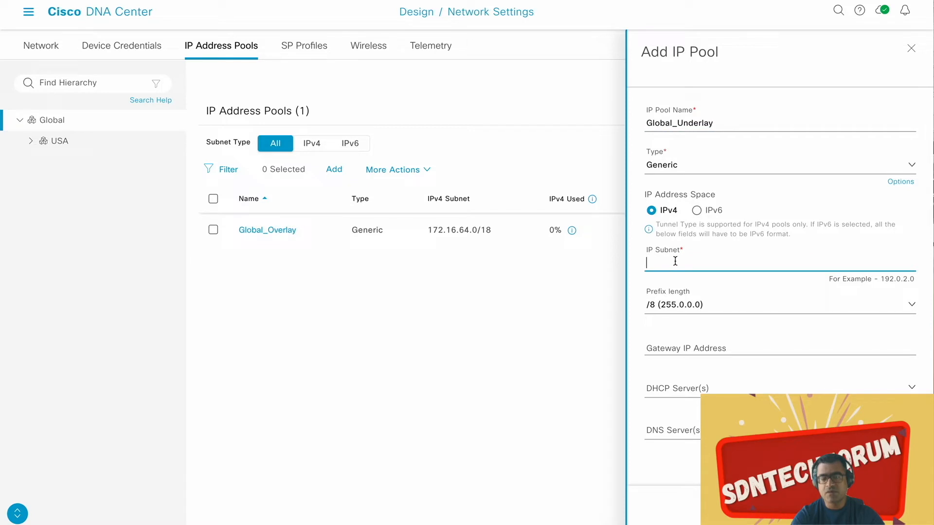
text(192.168)
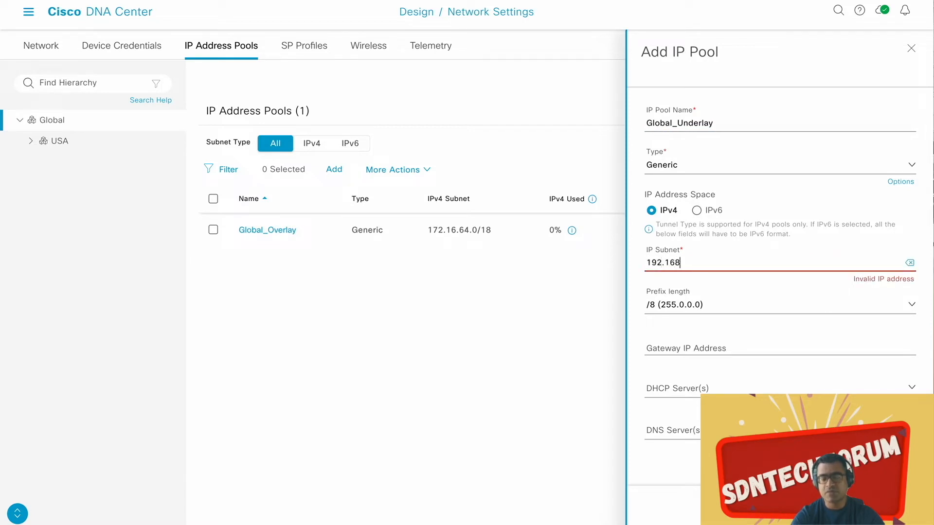
text(.0.0)
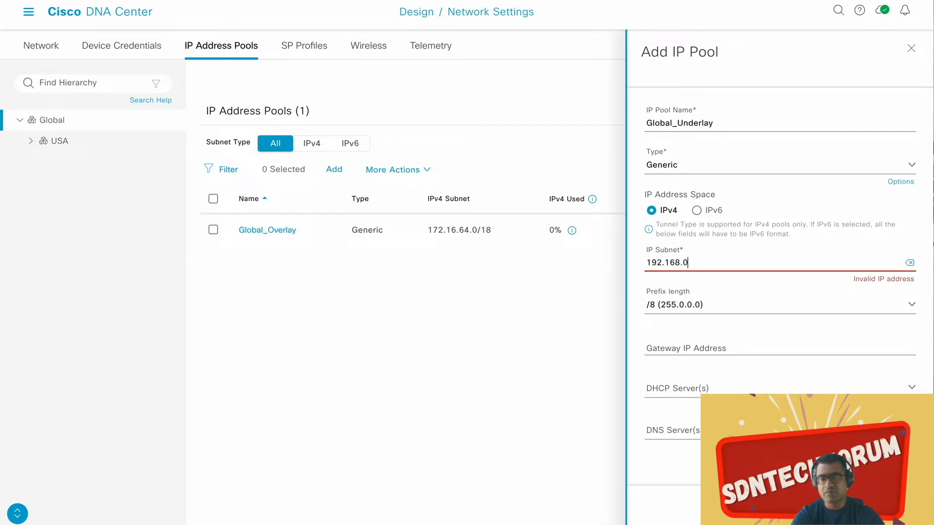
click(696, 308)
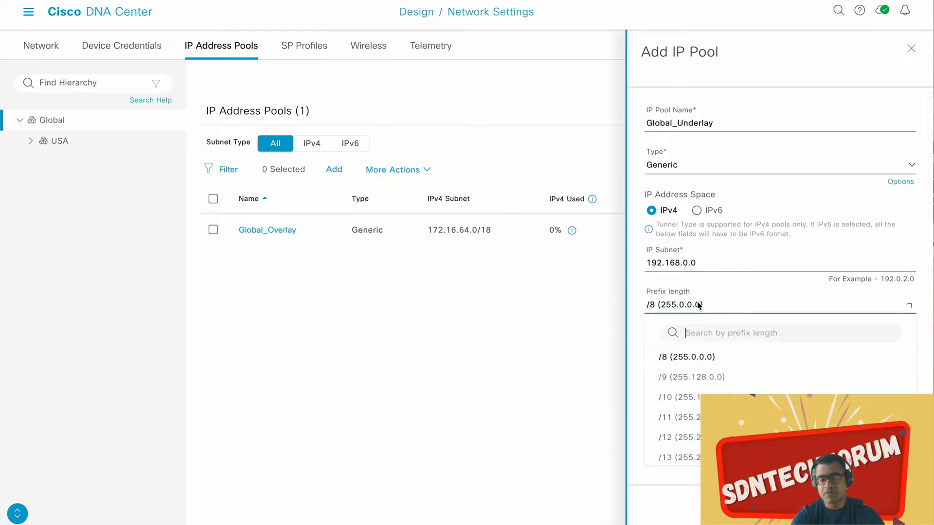
scroll(718, 381, down, 2)
scroll(719, 381, down, 2)
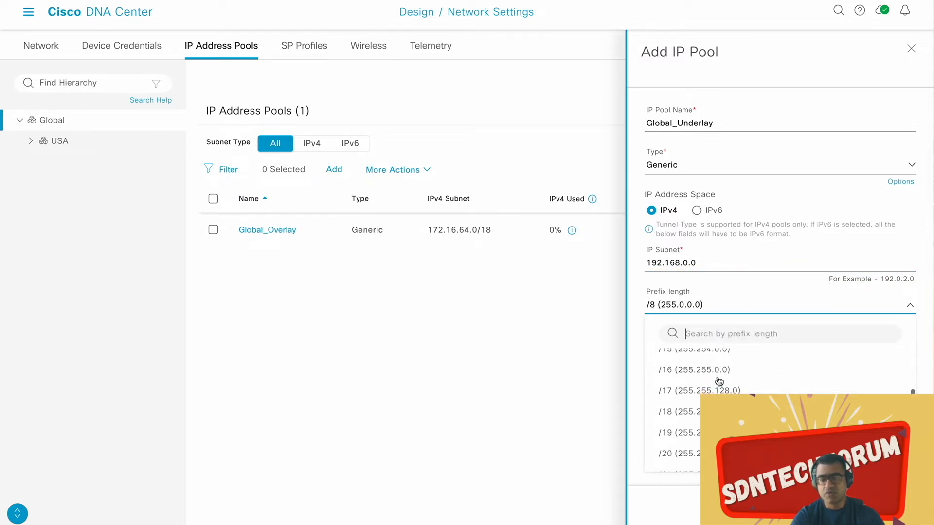
click(719, 432)
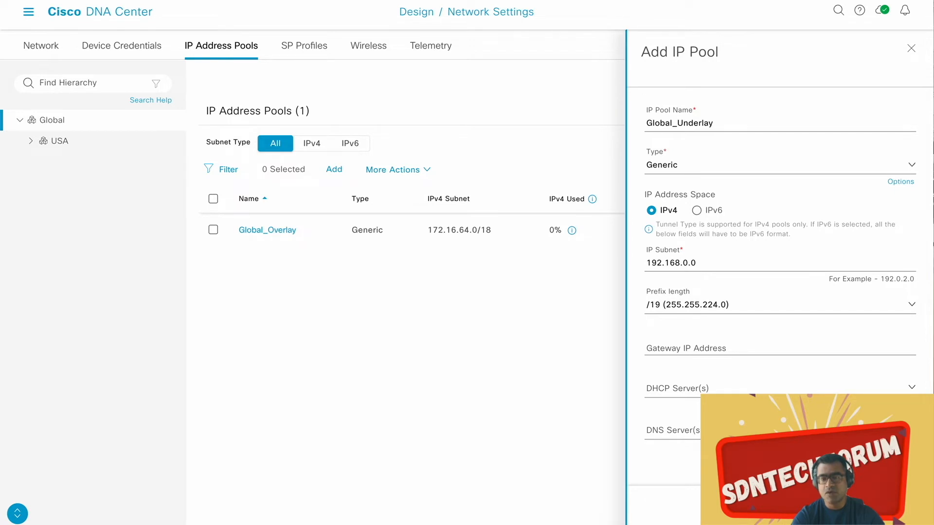
click(885, 506)
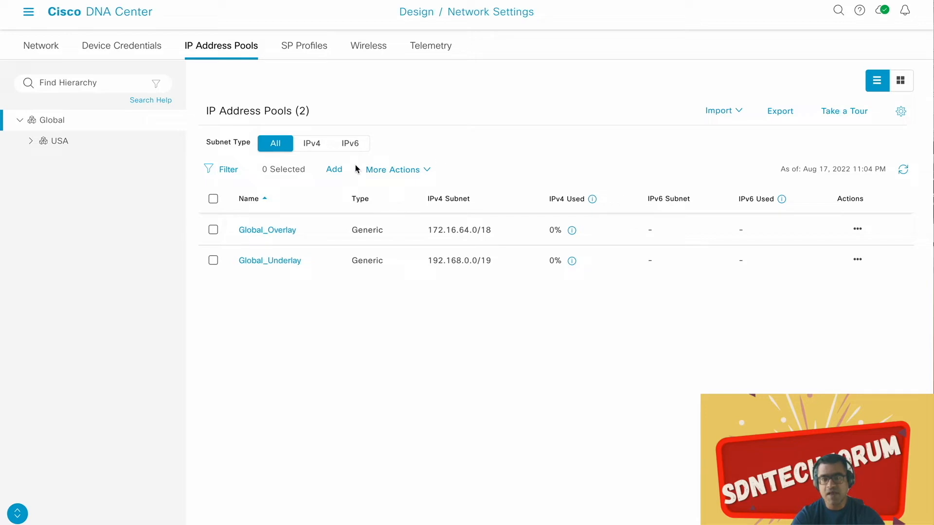
Start a third Global IP address pool named Fabric_Loopback.
click(336, 169)
click(671, 126)
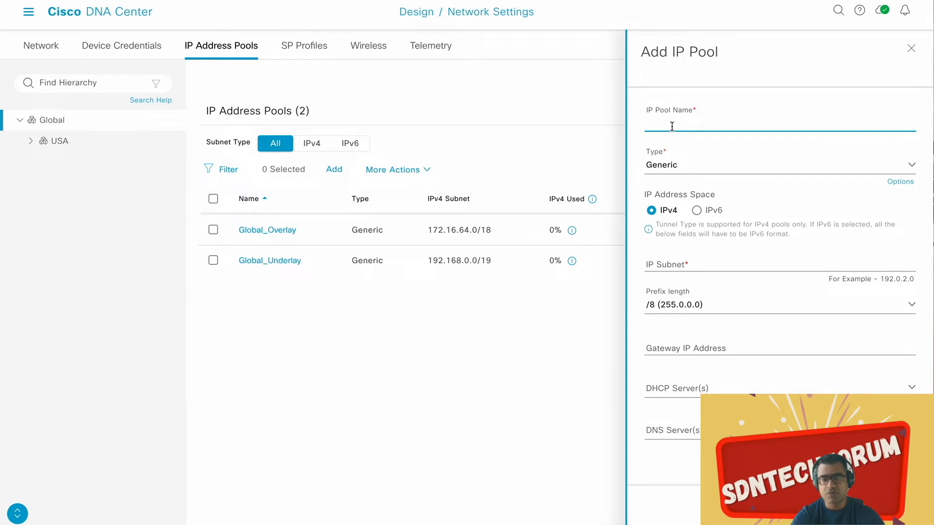
text(Fa)
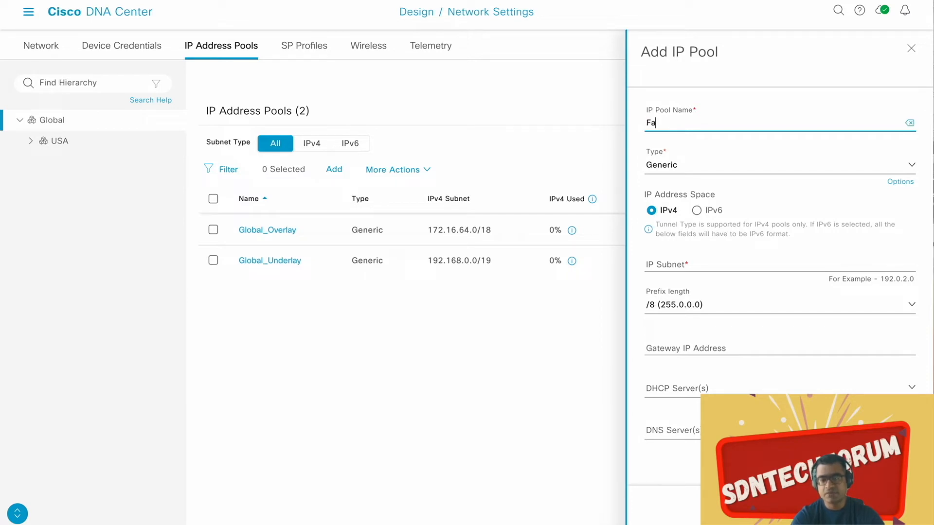
text(bric_Loopback)
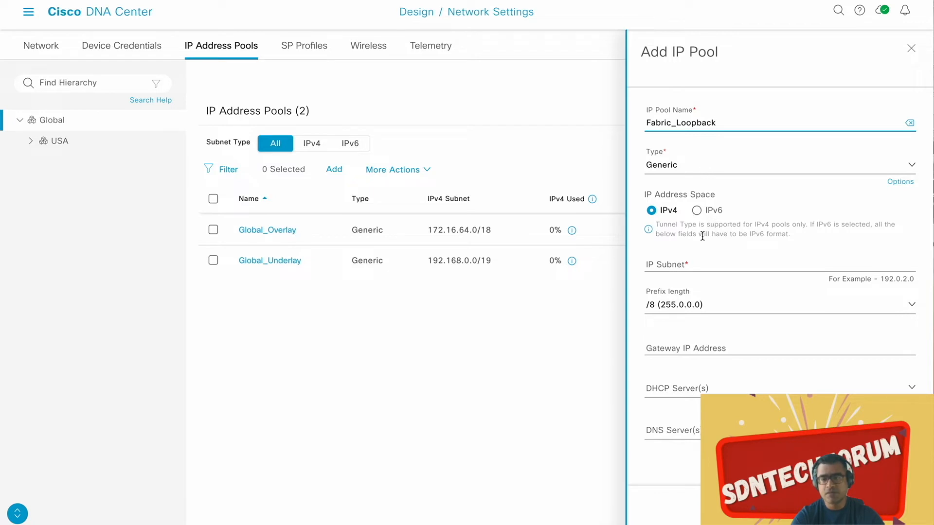
Set the Fabric_Loopback pool's IP subnet to 192.168.60.0 with prefix length /24 and save it.
click(673, 265)
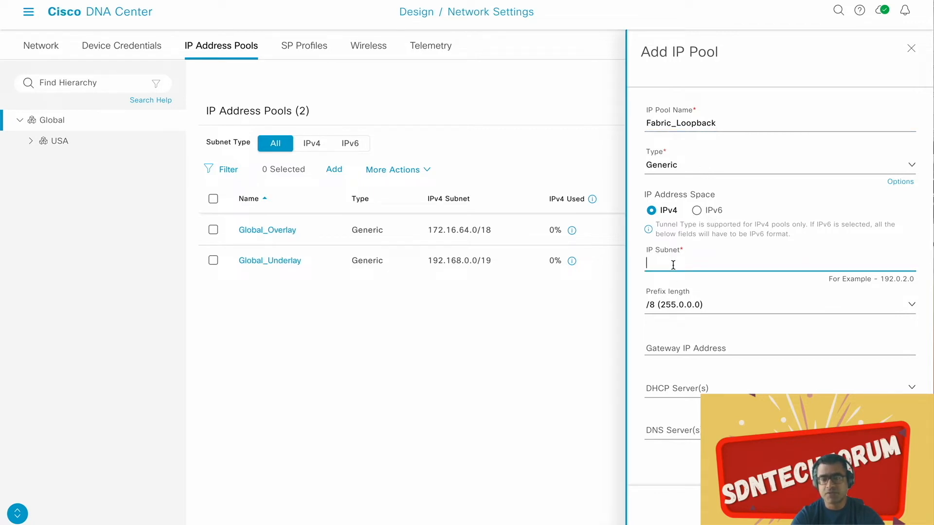
text(192.168)
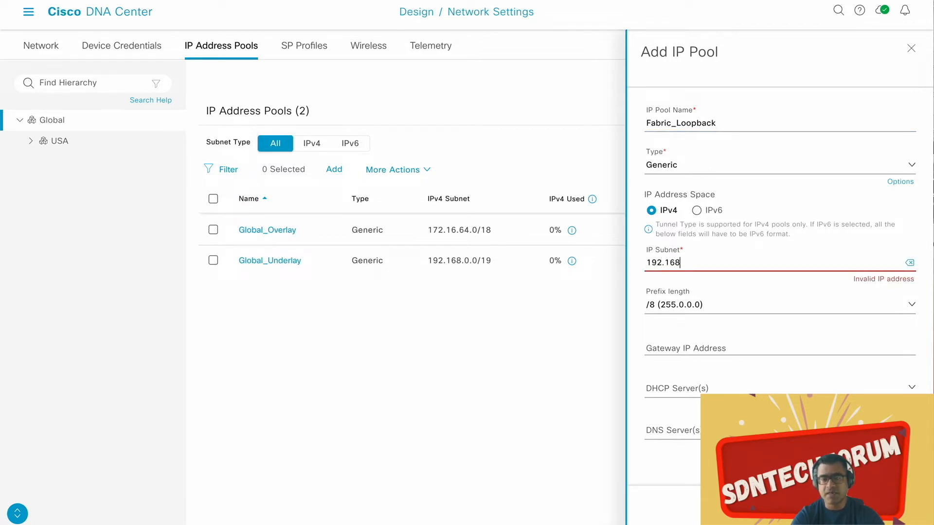
text(.60/)
text(.0)
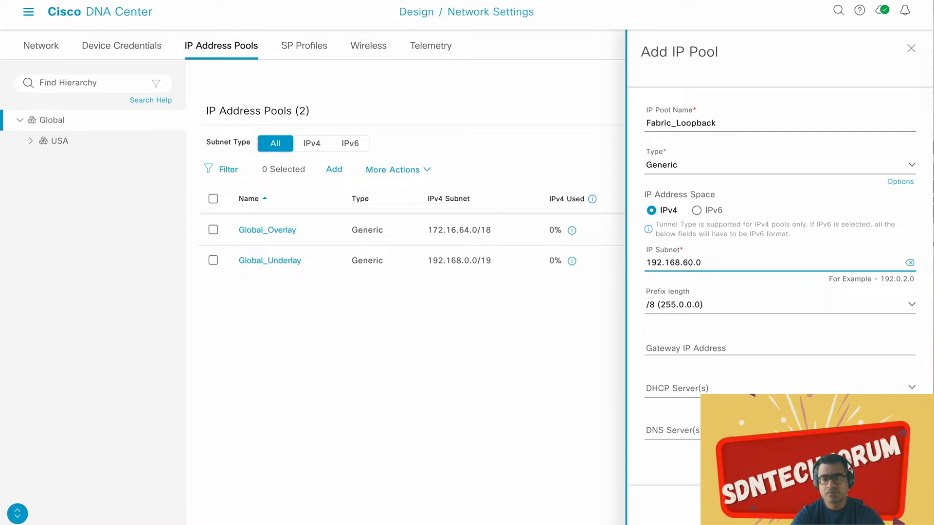
click(736, 305)
scroll(738, 397, down, 2)
scroll(738, 394, down, 5)
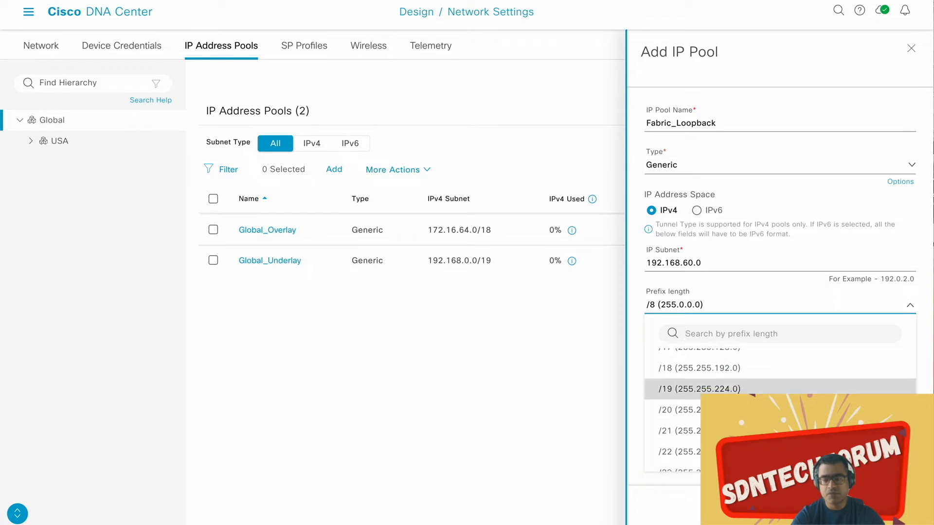
click(738, 403)
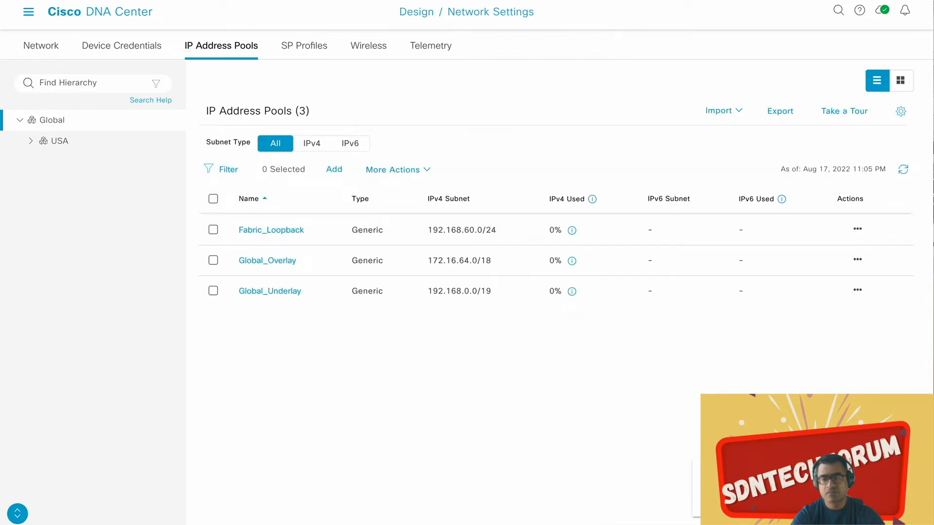
Open the IP address pools of the East area under USA, dismiss the inherited settings notice and check the available pool actions.
click(30, 142)
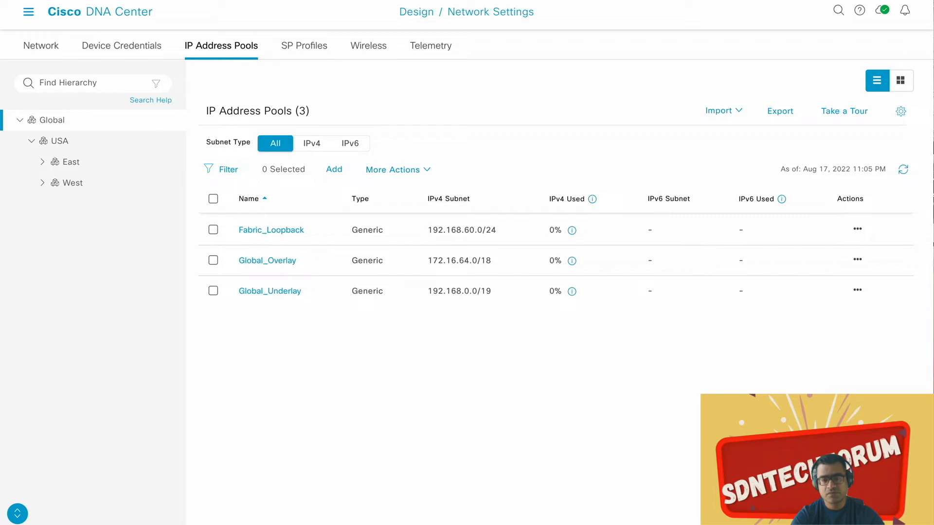
click(42, 162)
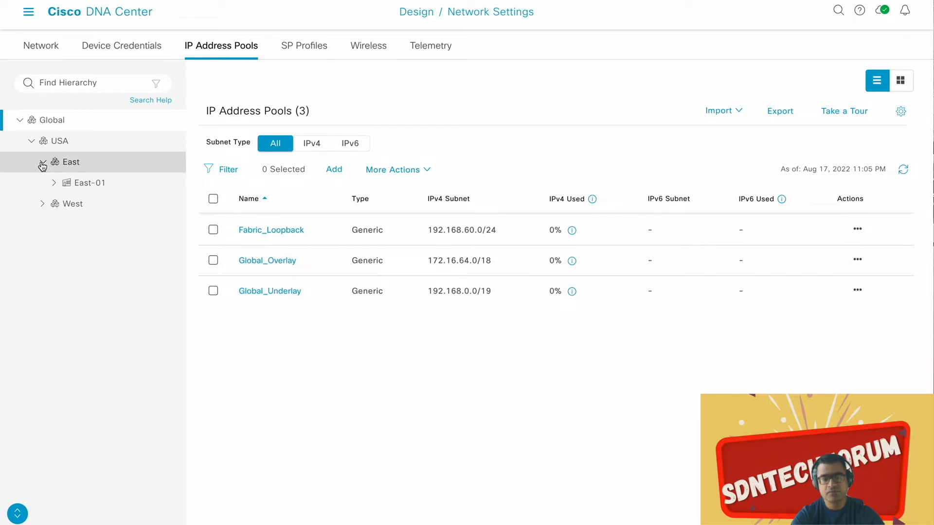
click(82, 164)
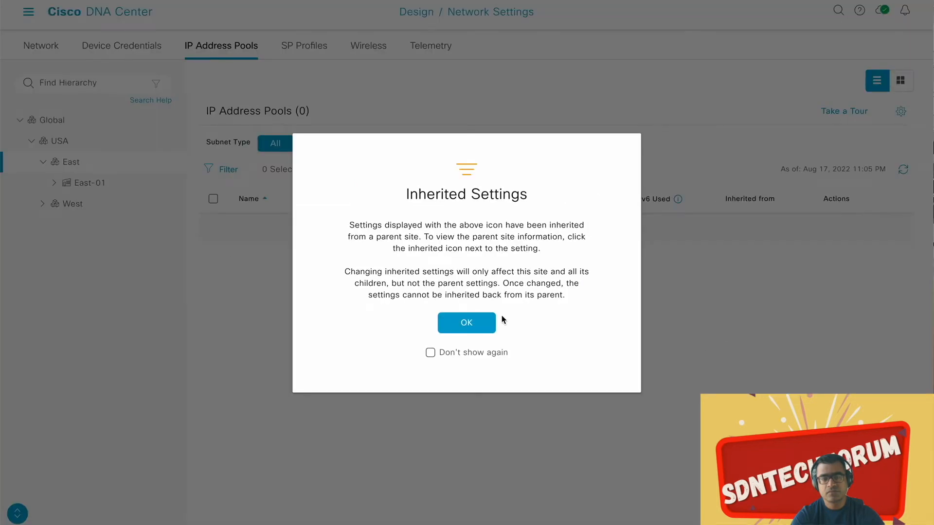
click(480, 323)
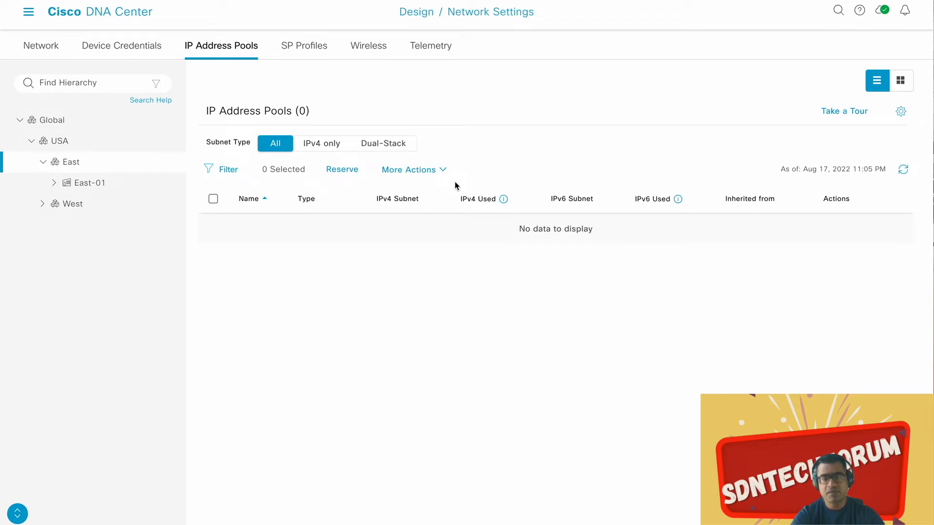
click(413, 170)
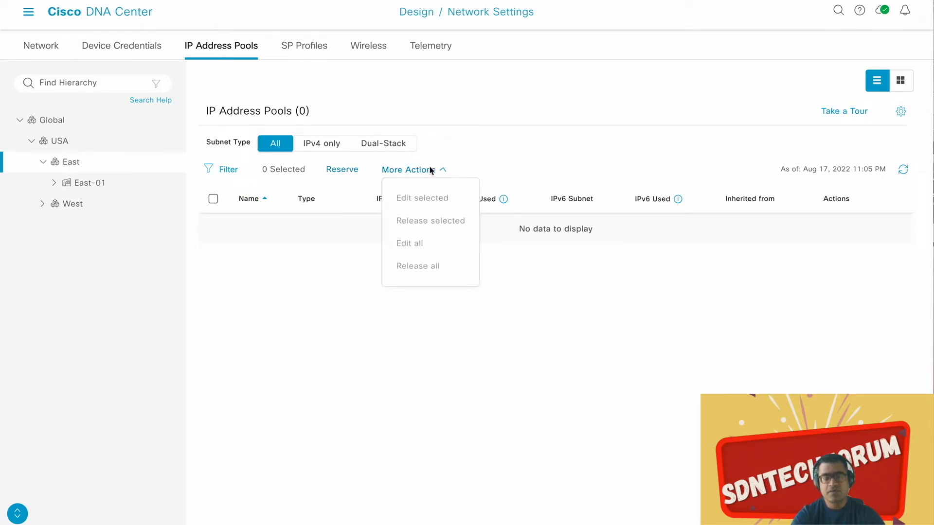
Start reserving a Generic IP pool for East named IPP_UL_BorderWAN.
click(348, 173)
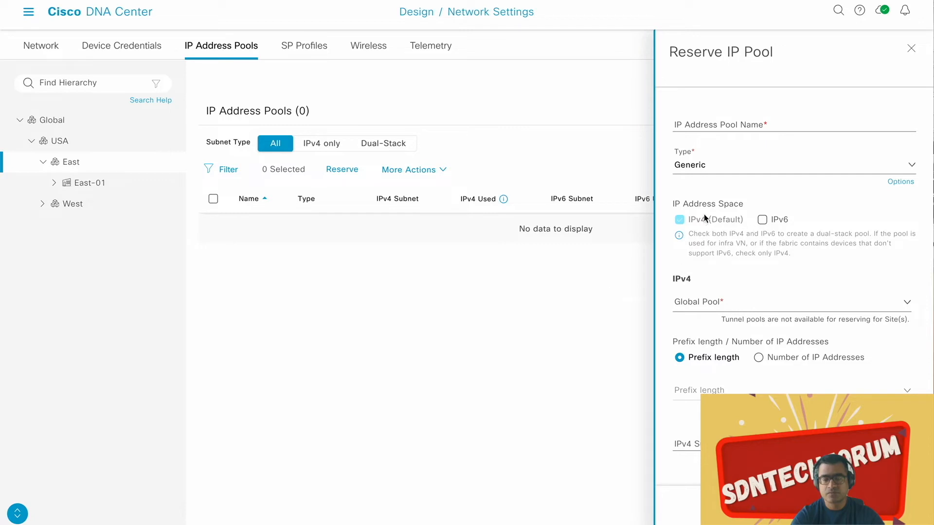
click(682, 124)
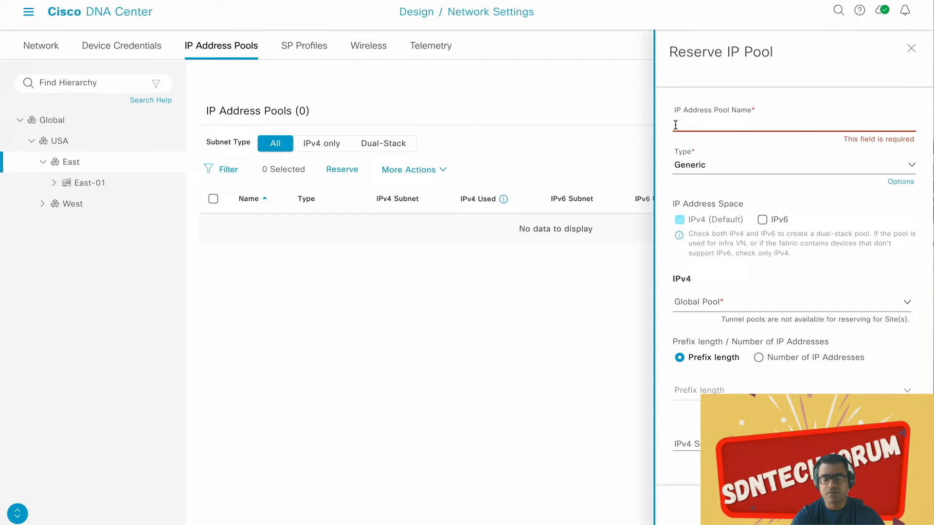
click(676, 125)
text(IPP)
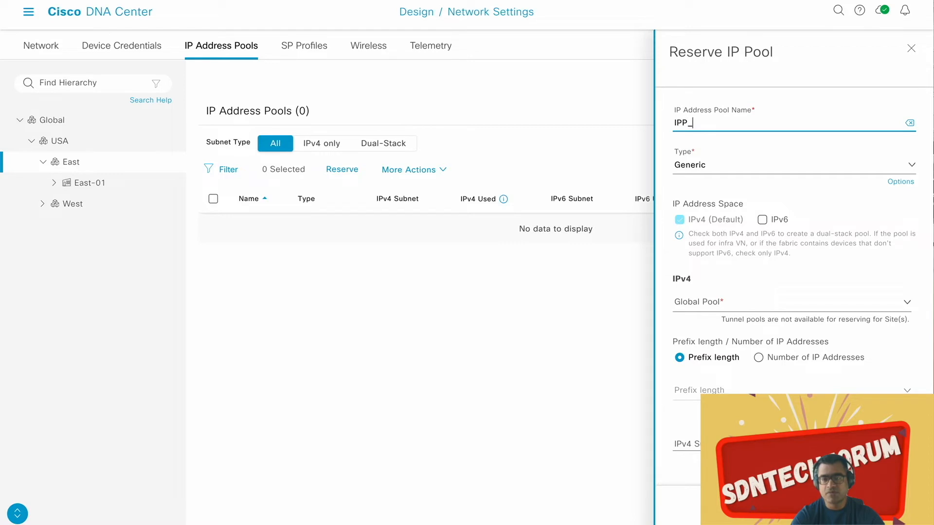
text(_UL)
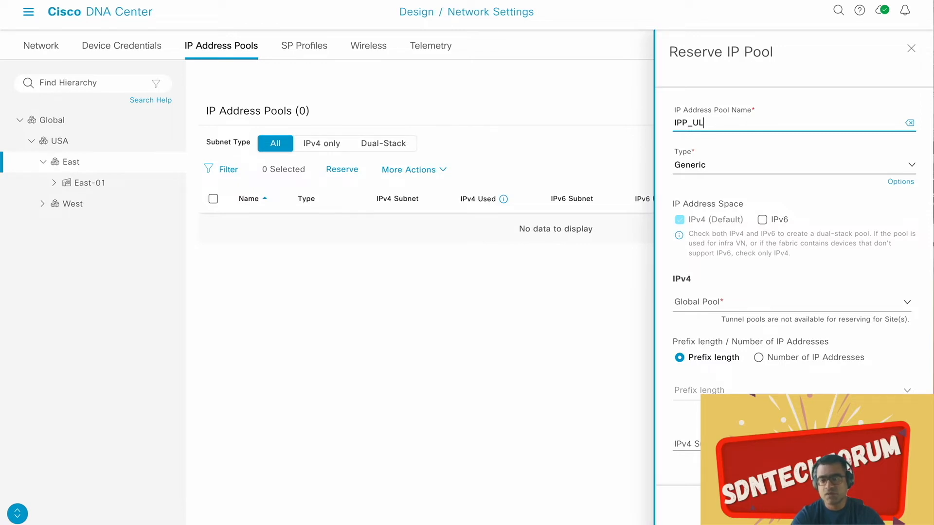
text(_)
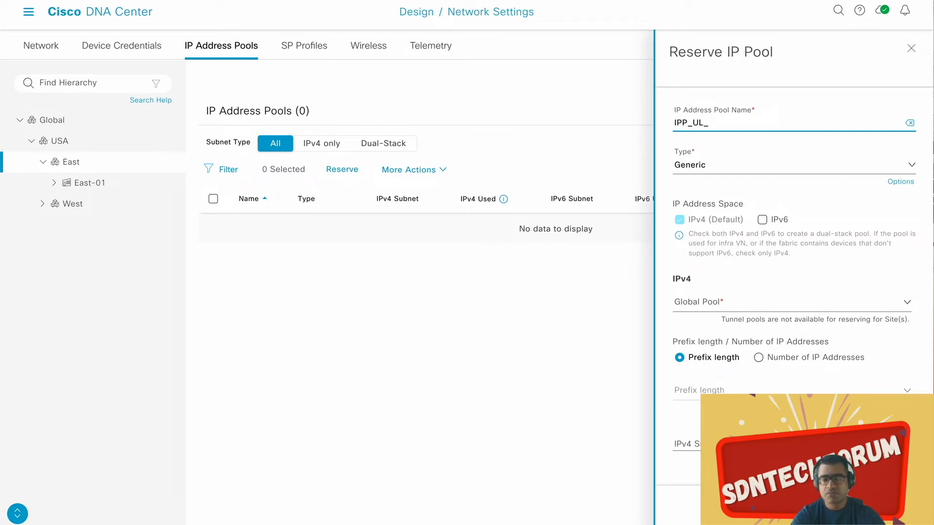
text(BorderWAN)
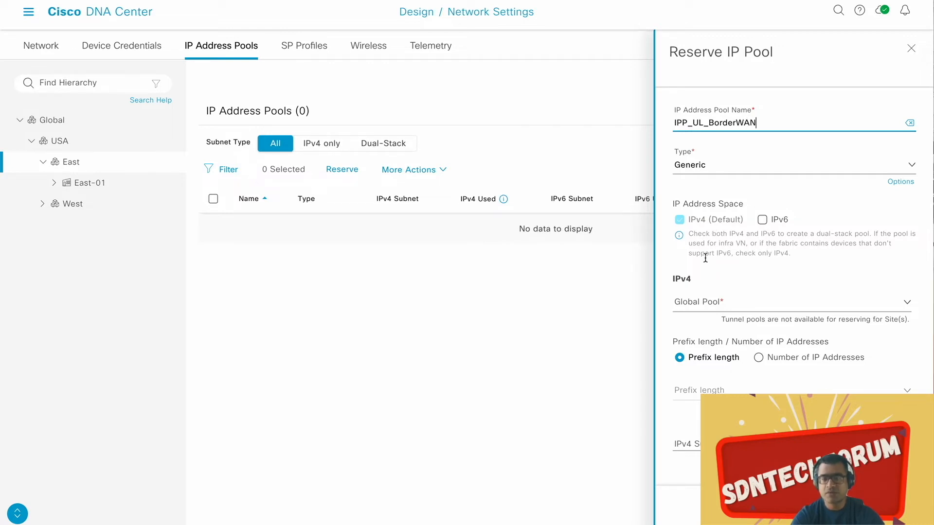
Assign the Global_Underlay pool to the reservation with prefix length /24 and IPv4 subnet 192.168.19.0.
click(708, 309)
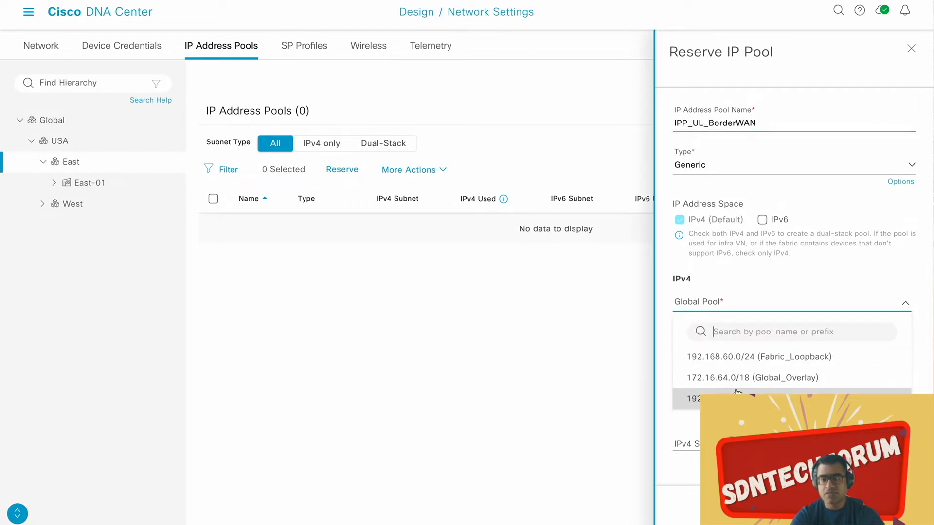
click(709, 398)
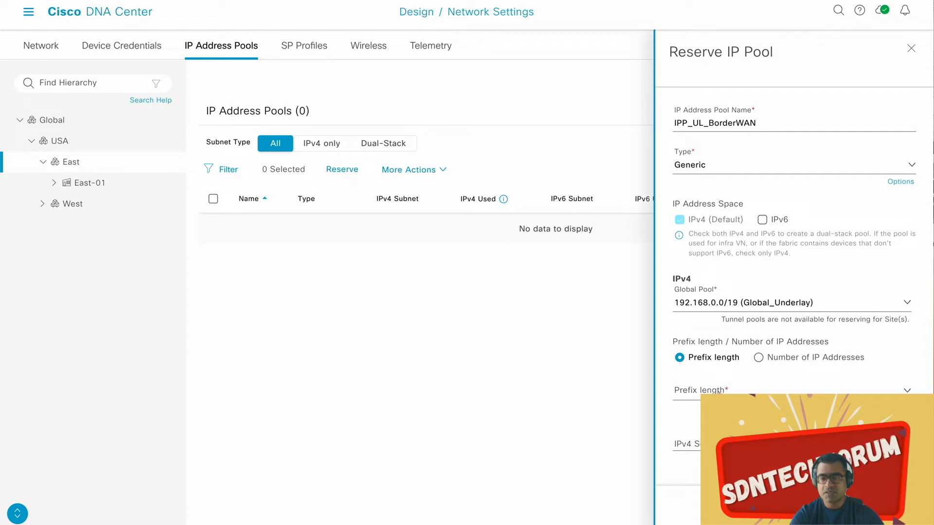
scroll(785, 375, down, 2)
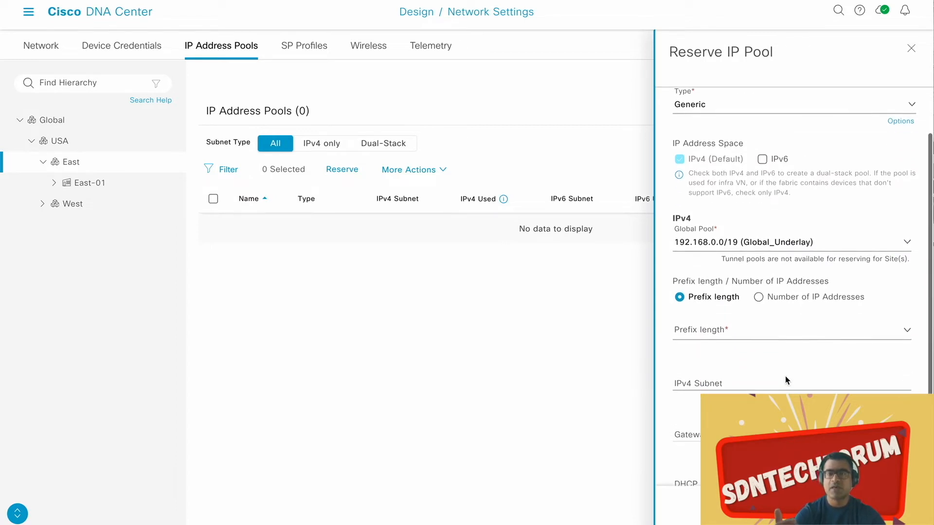
click(705, 333)
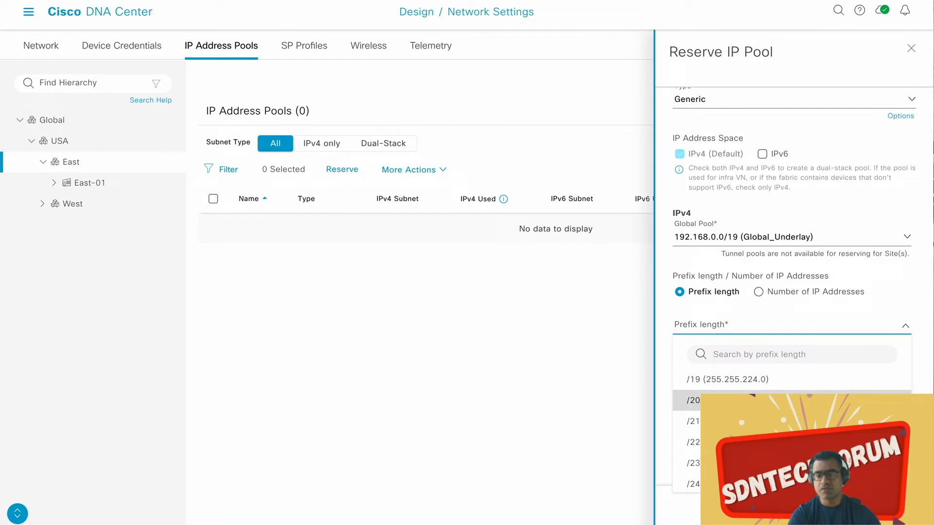
click(693, 484)
click(701, 374)
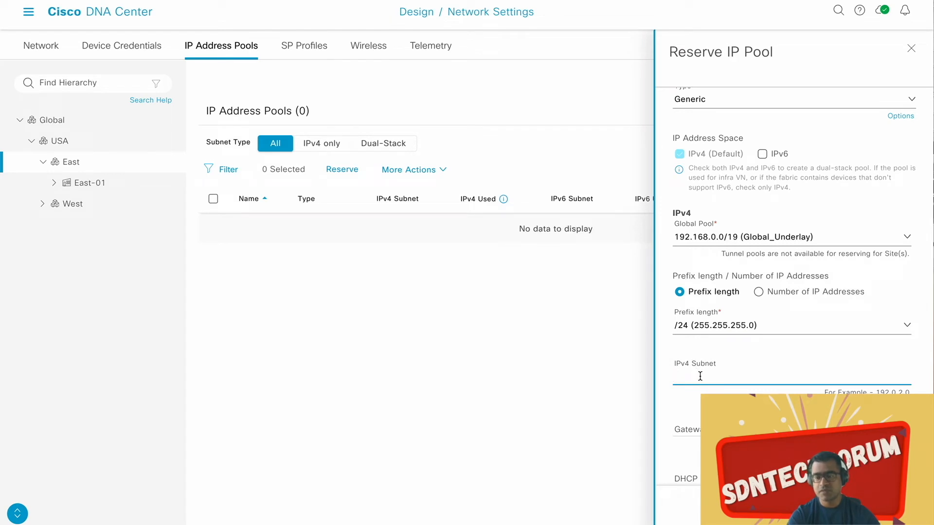
text(192.16)
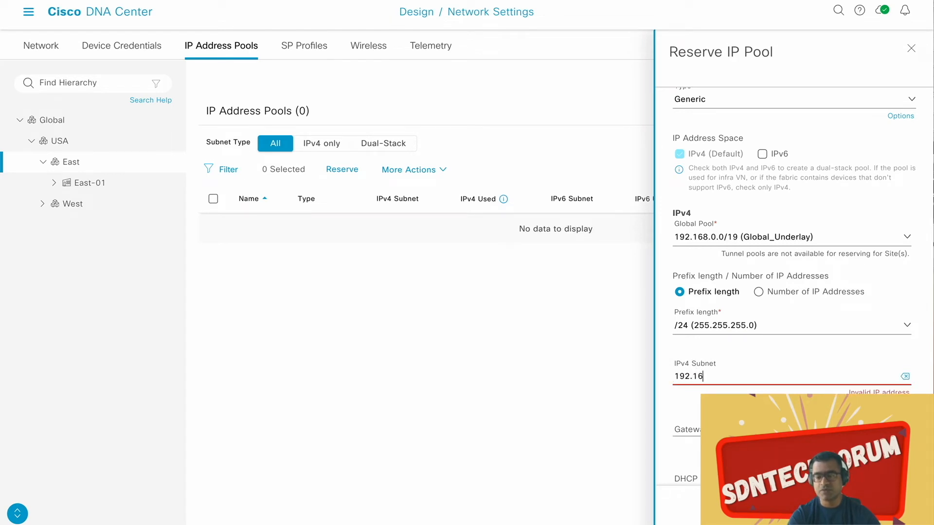
text(8.19.0)
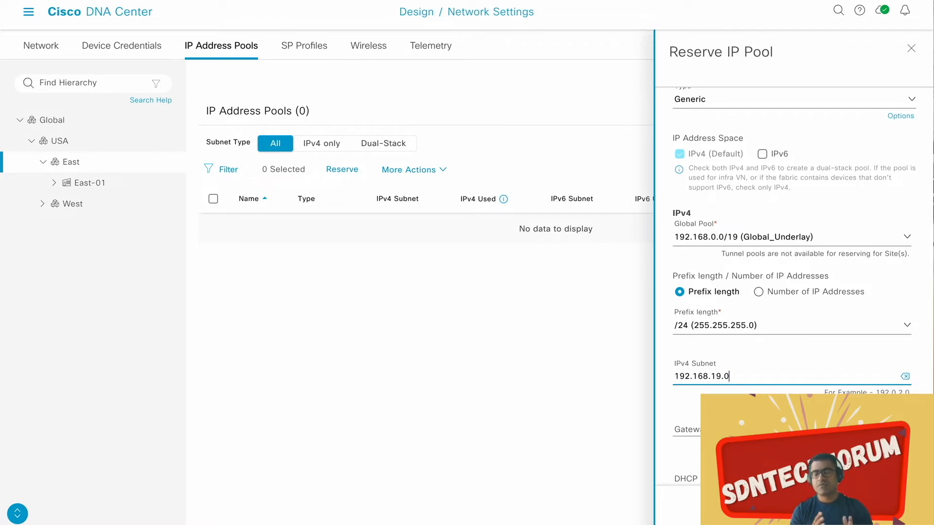
click(759, 429)
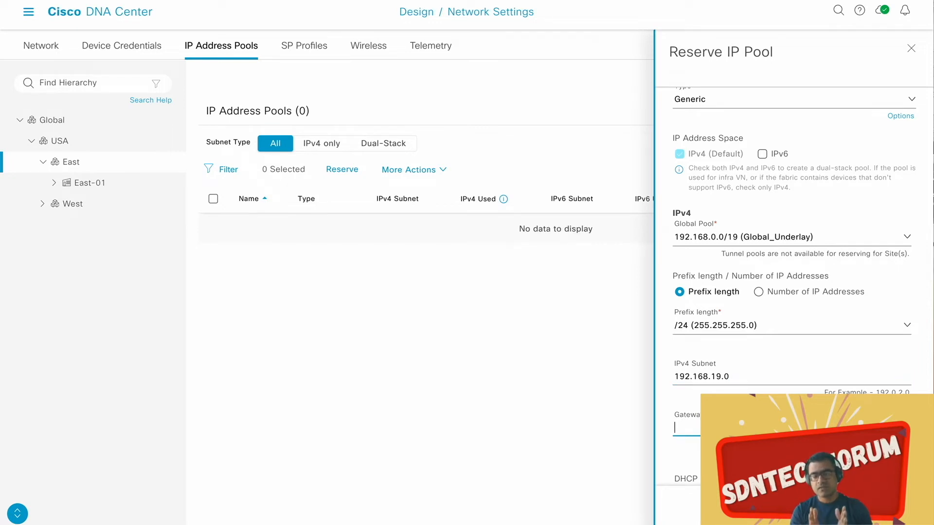
text(192.16)
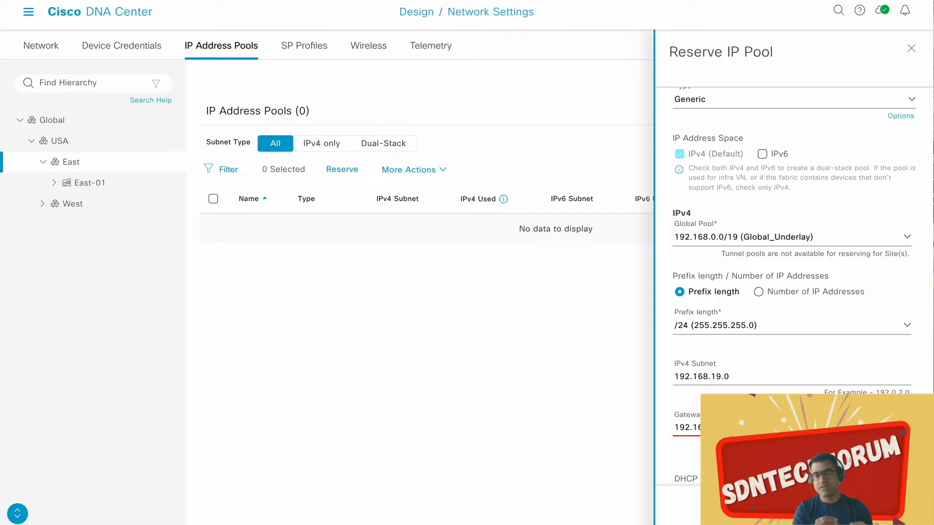
key(BackSpace)
key(BackSpace)
key(BackSpace)
key(BackSpace)
key(BackSpace)
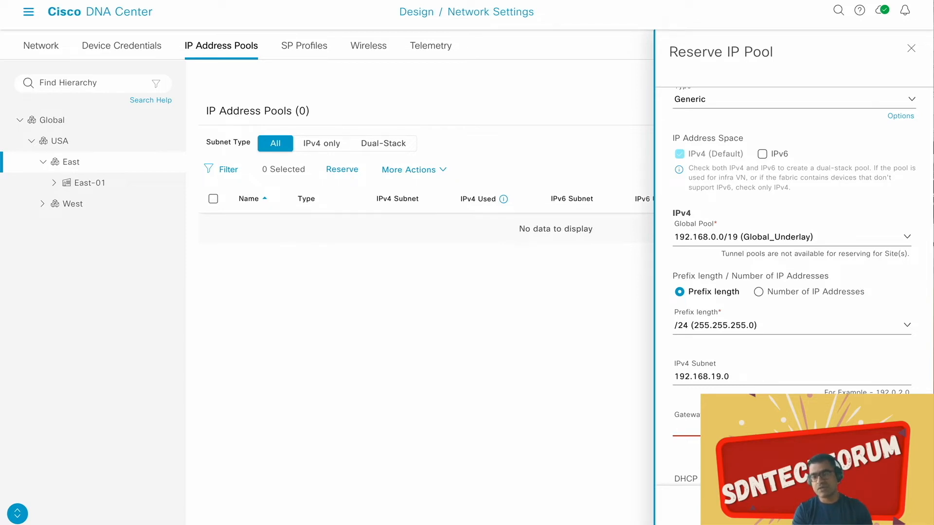
Save the IPP_UL_BorderWAN pool reservation for East with the gateway left empty.
scroll(793, 272, down, 3)
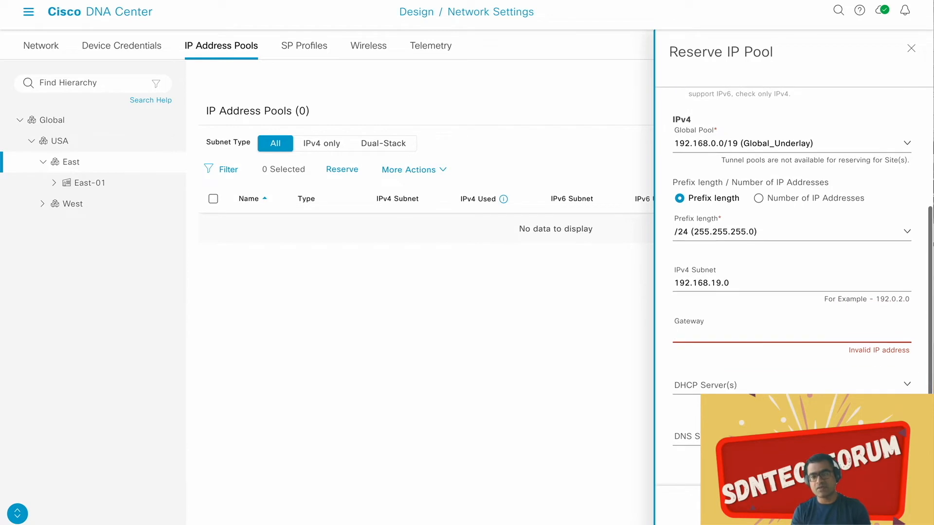
click(788, 314)
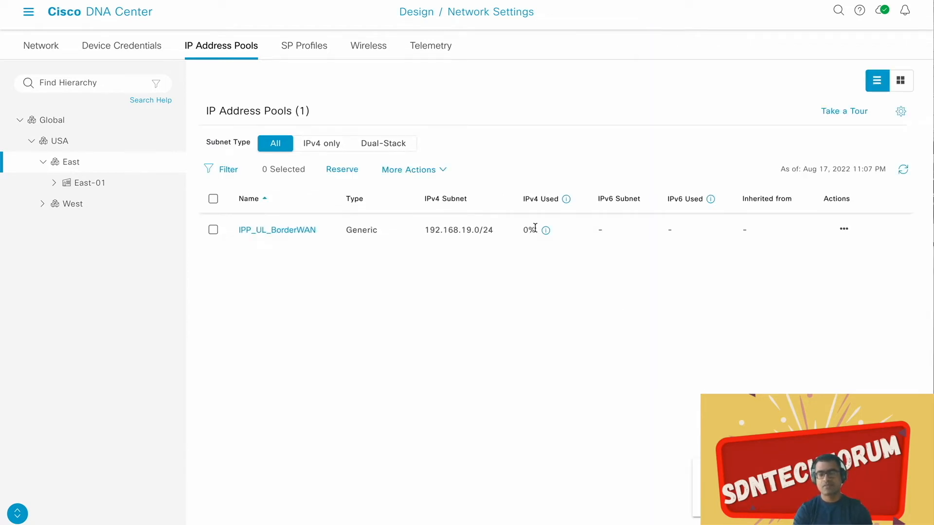
Start reserving a second Generic IP pool for East named East01-AP_Subnet.
click(440, 171)
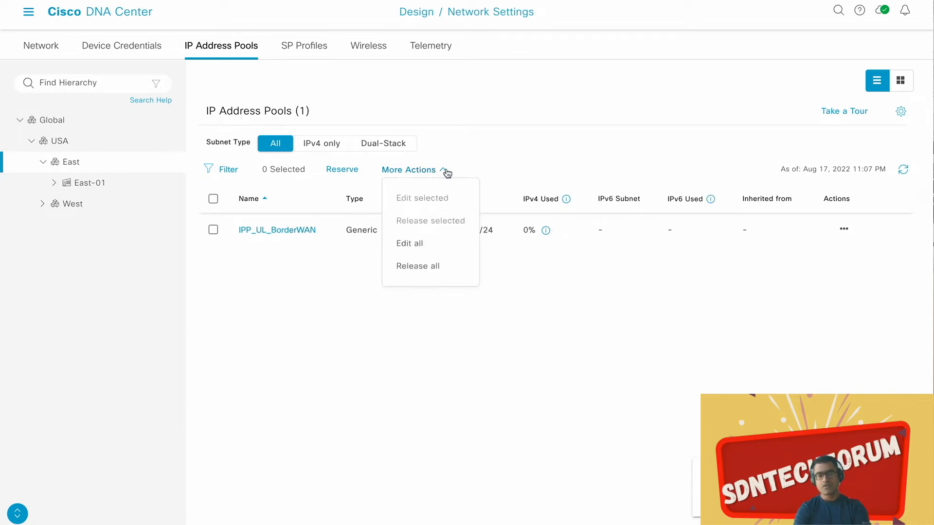
click(341, 170)
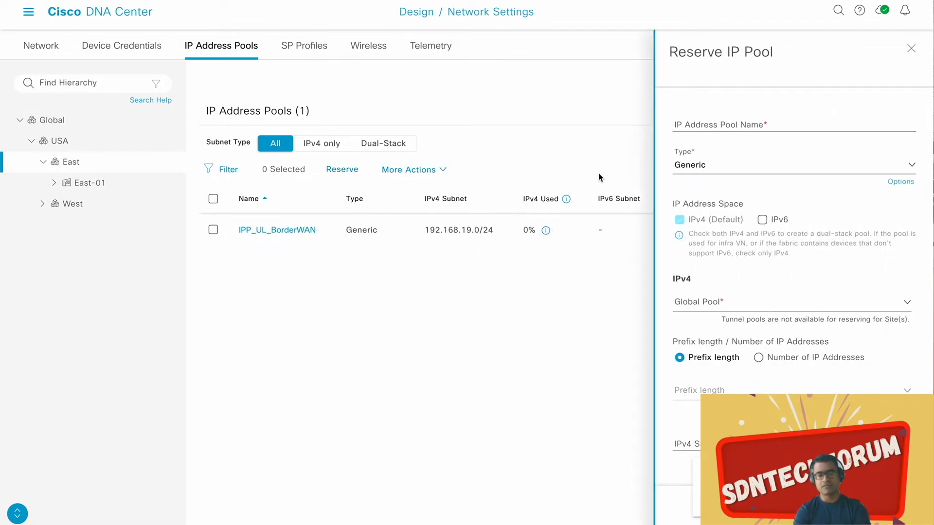
click(707, 122)
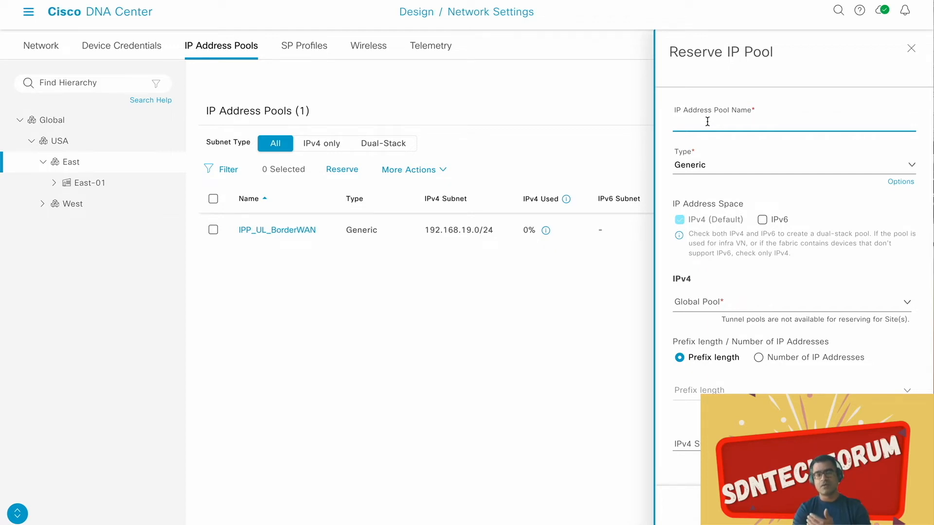
text(East)
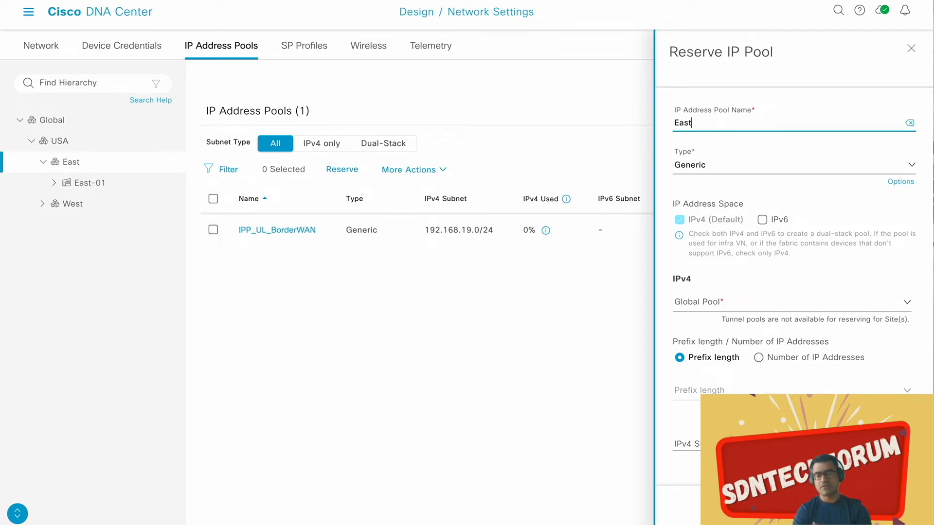
text(01)
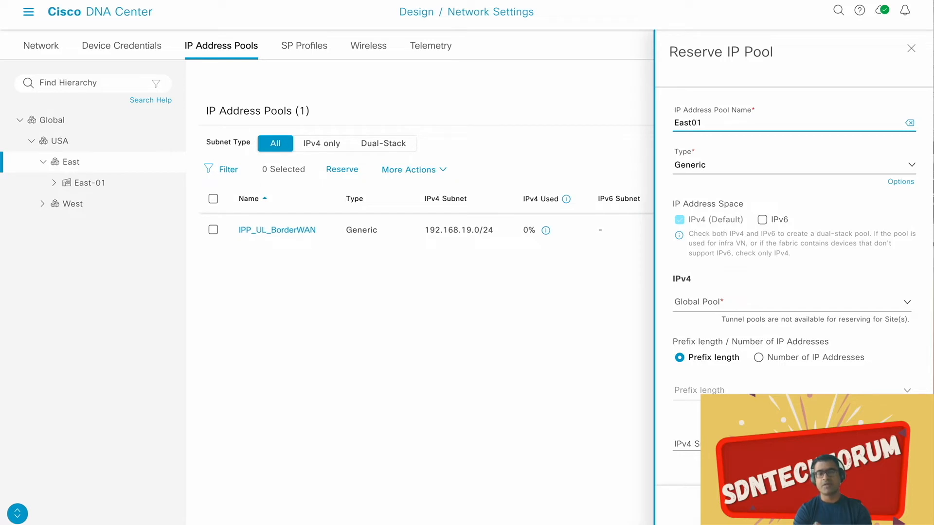
text(-)
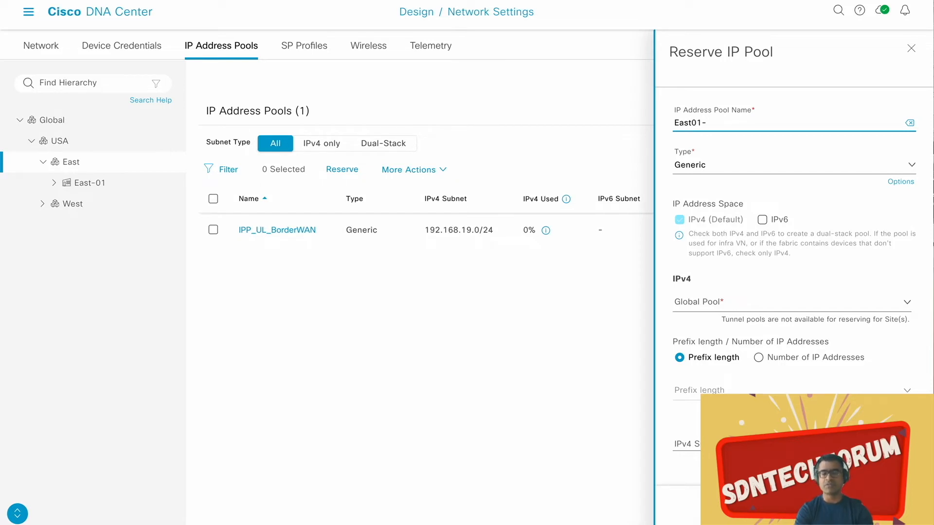
text(AP)
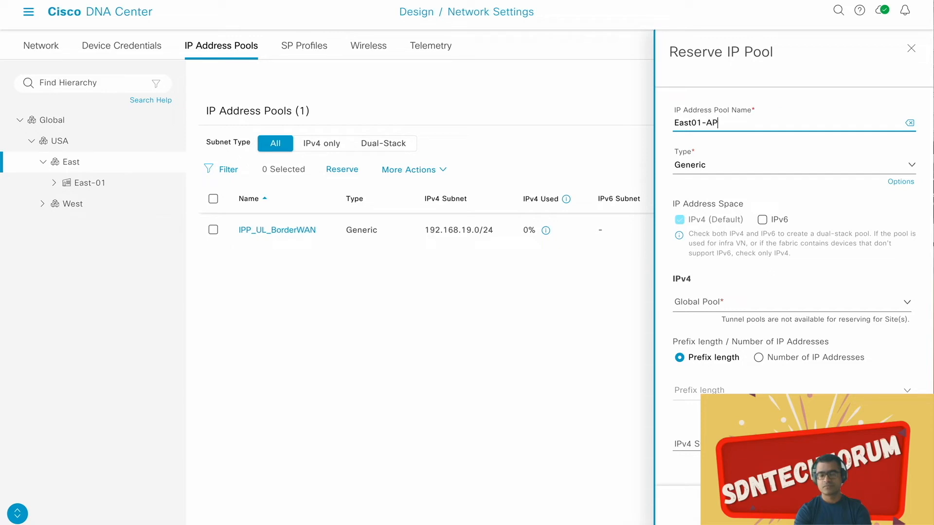
text(_Subnet)
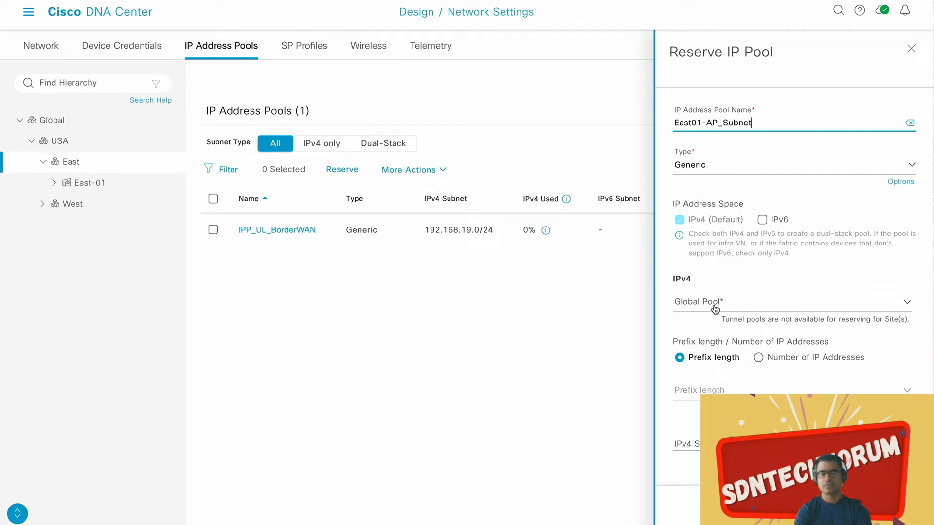
Try to reserve East01-AP_Subnet from the Global_Underlay pool with prefix length /24 and IPv4 subnet 192.168.68.0.
click(697, 310)
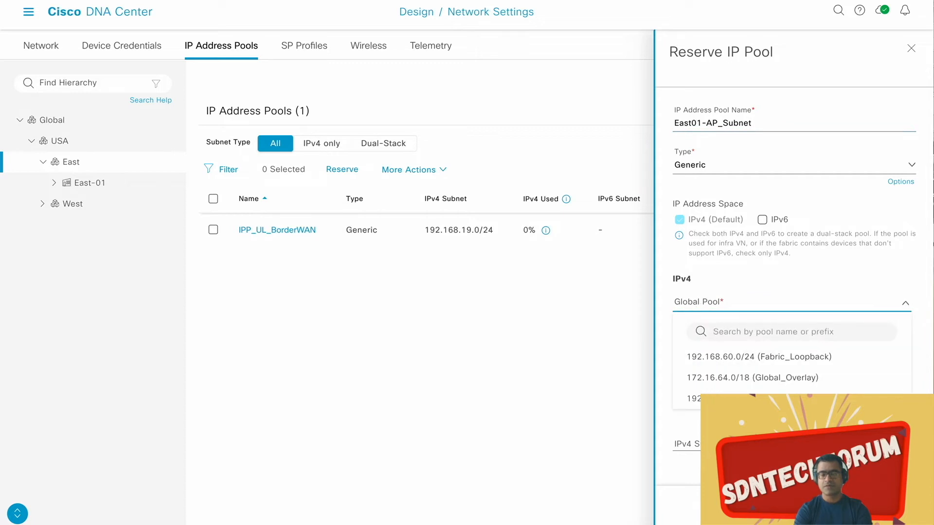
click(691, 399)
click(696, 395)
scroll(693, 465, down, 2)
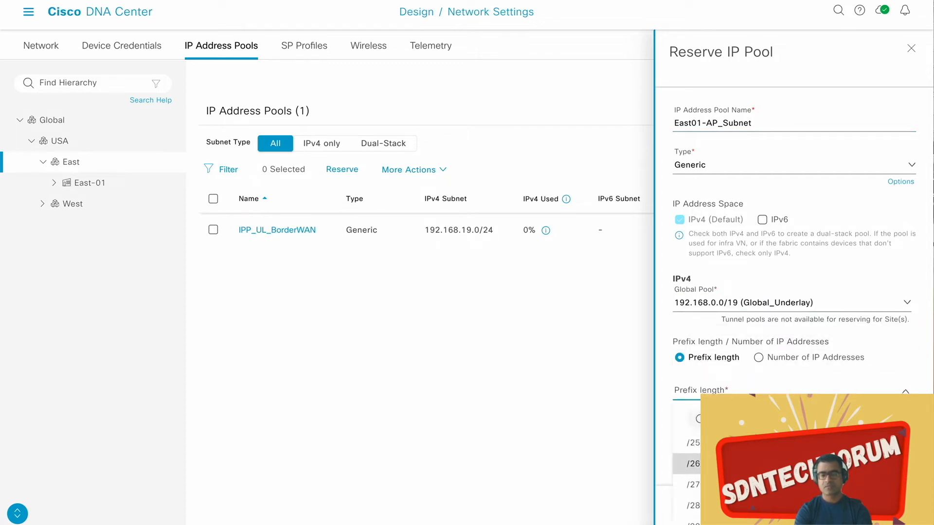
scroll(690, 467, up, 2)
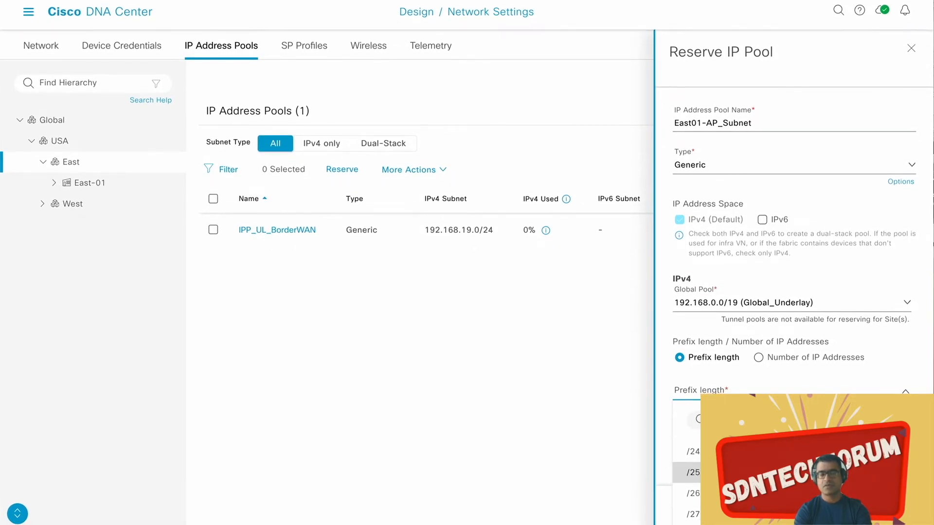
click(691, 450)
click(685, 443)
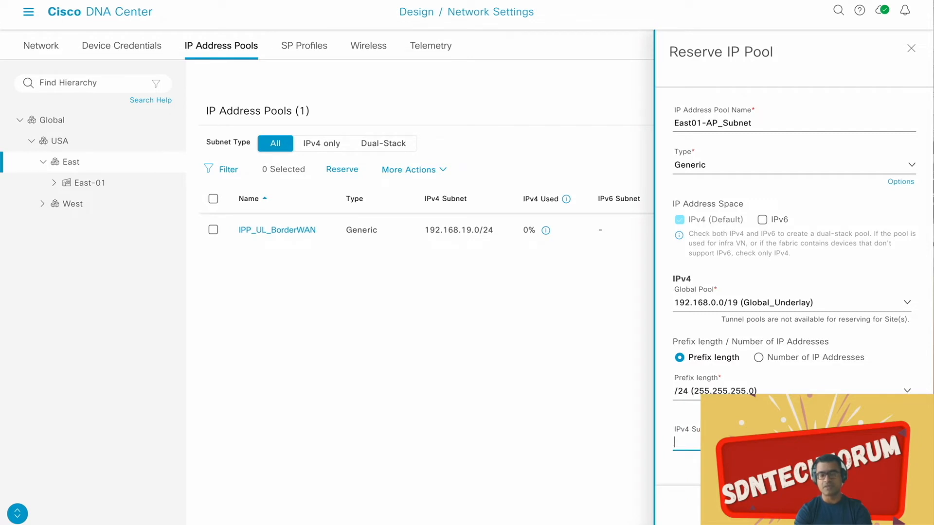
text(192)
text(0)
click(891, 505)
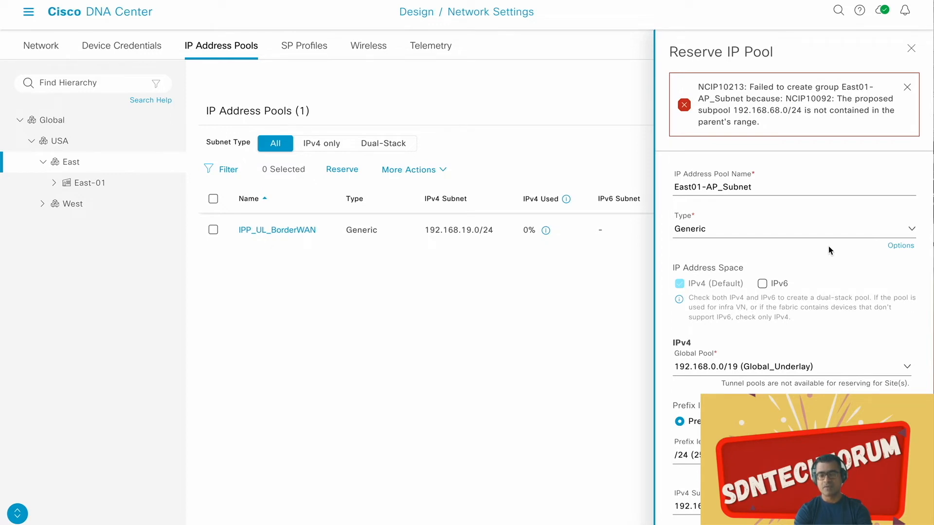
Check the rejected reservation's global pool and IPv4 subnet, and close the form without saving.
scroll(828, 246, down, 2)
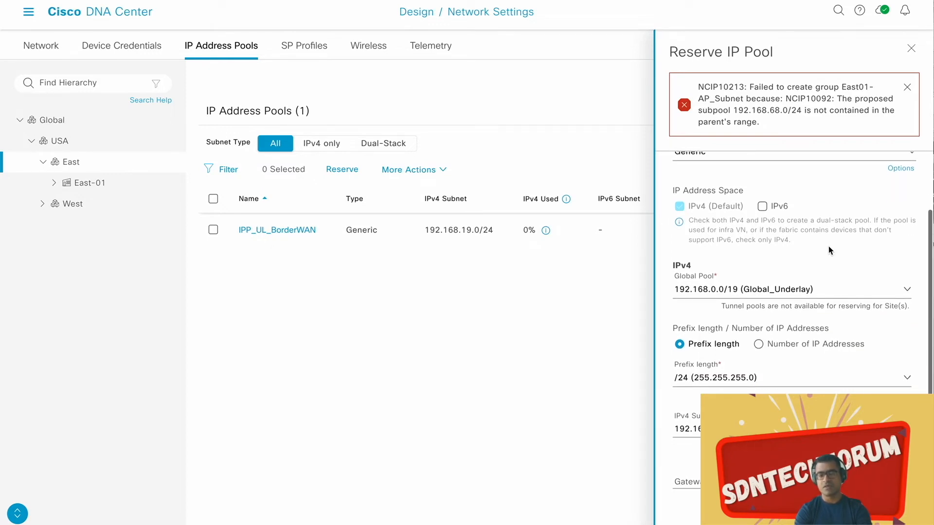
scroll(828, 246, down, 2)
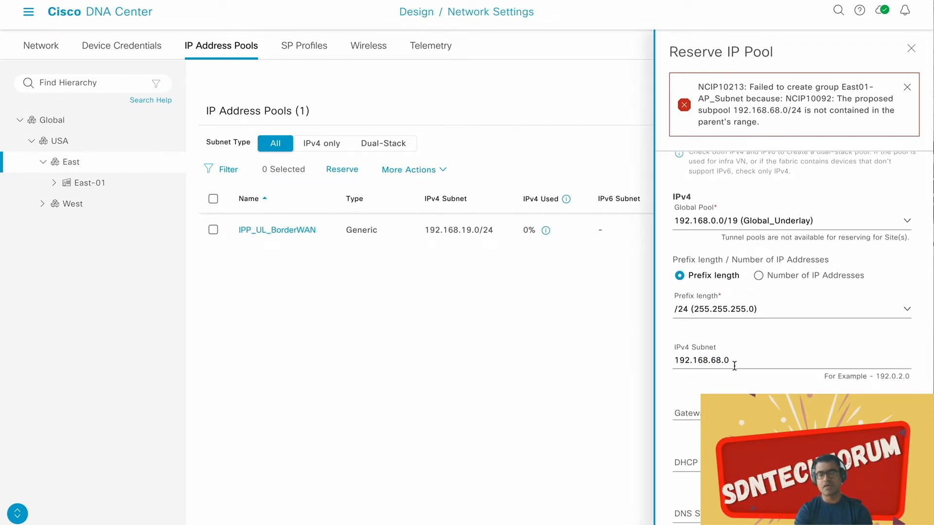
scroll(737, 288, up, 4)
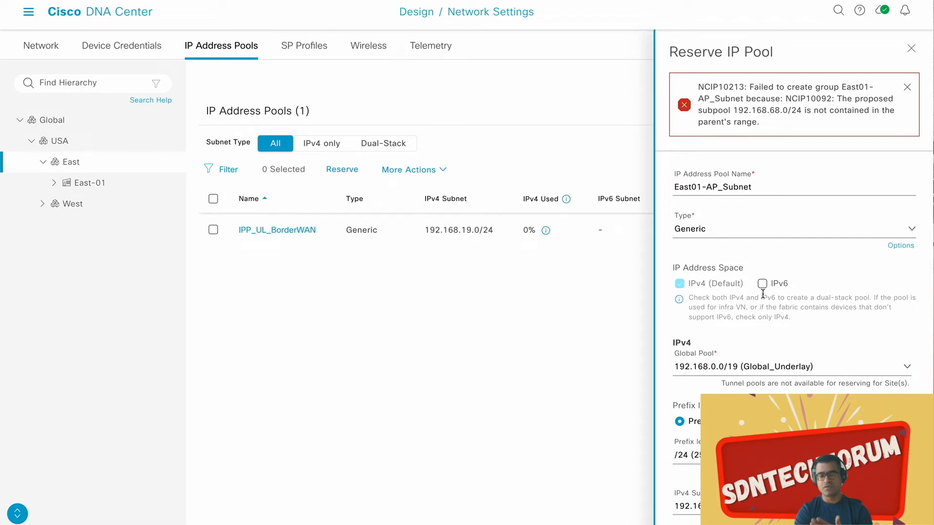
scroll(762, 294, down, 3)
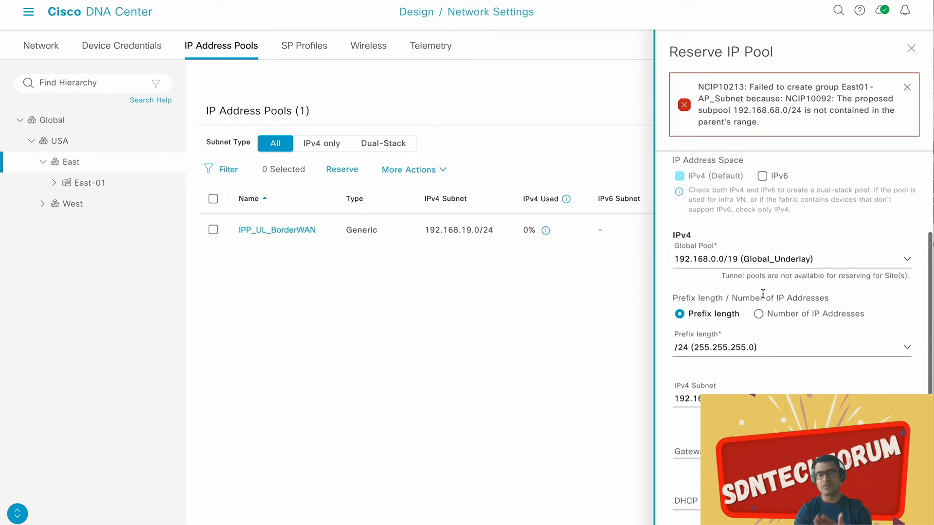
click(911, 51)
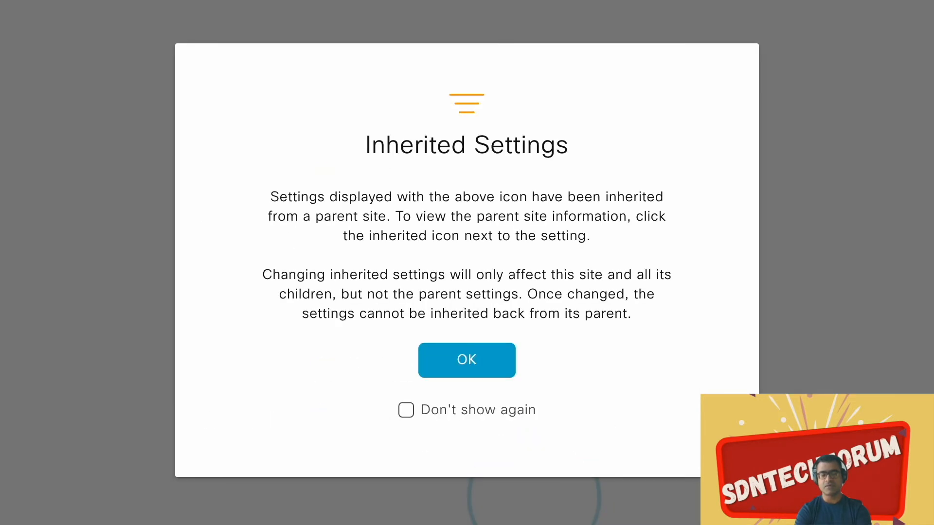
Dismiss the inherited settings notice and examine the IPv4 subnets of Global_Overlay, Global_Underlay and Global_Underlay-1 in the Global pool list.
click(463, 361)
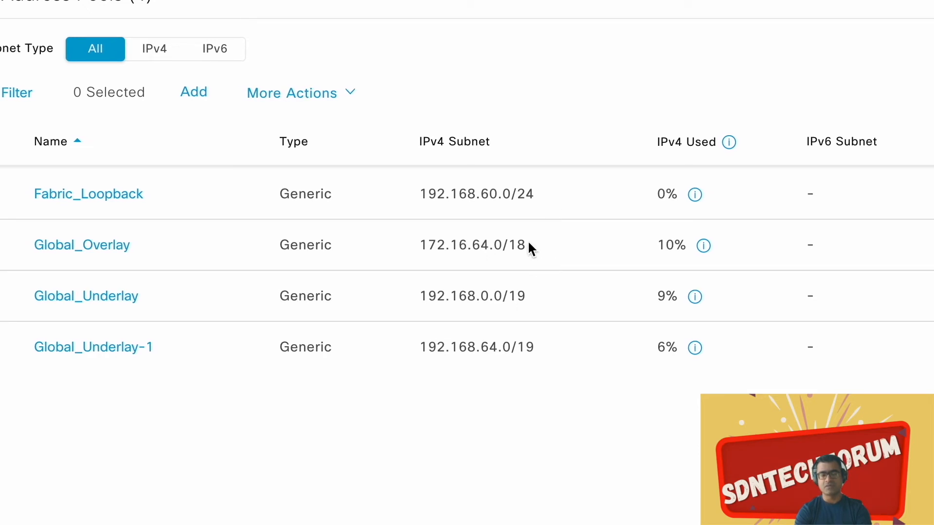
drag(542, 243, 417, 244)
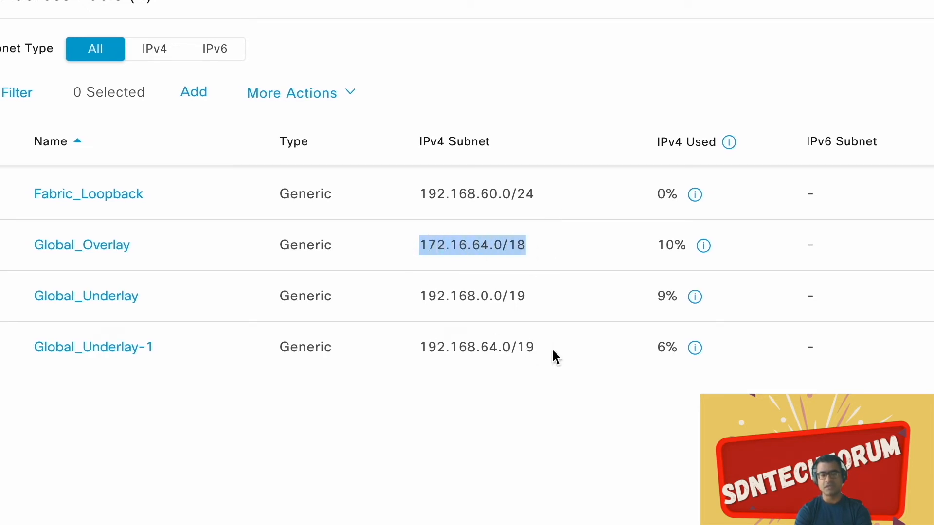
drag(544, 298, 405, 311)
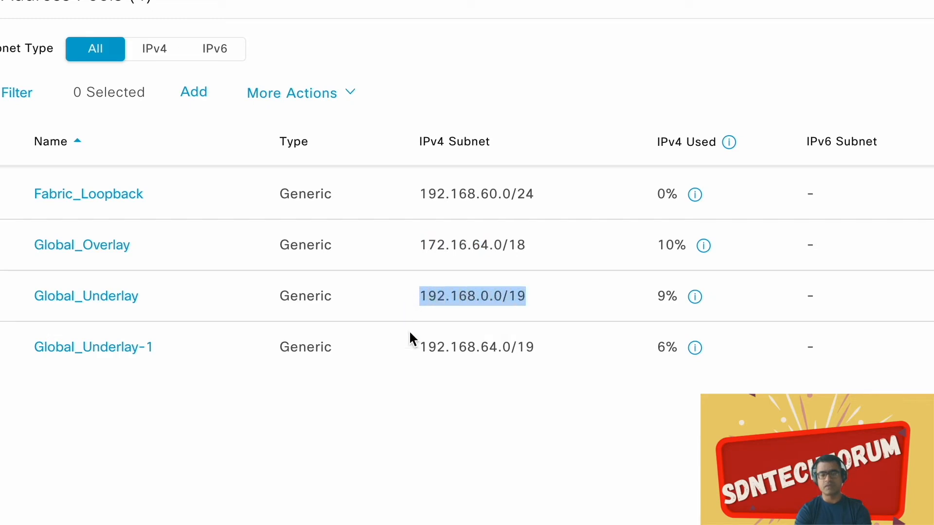
drag(537, 347, 412, 391)
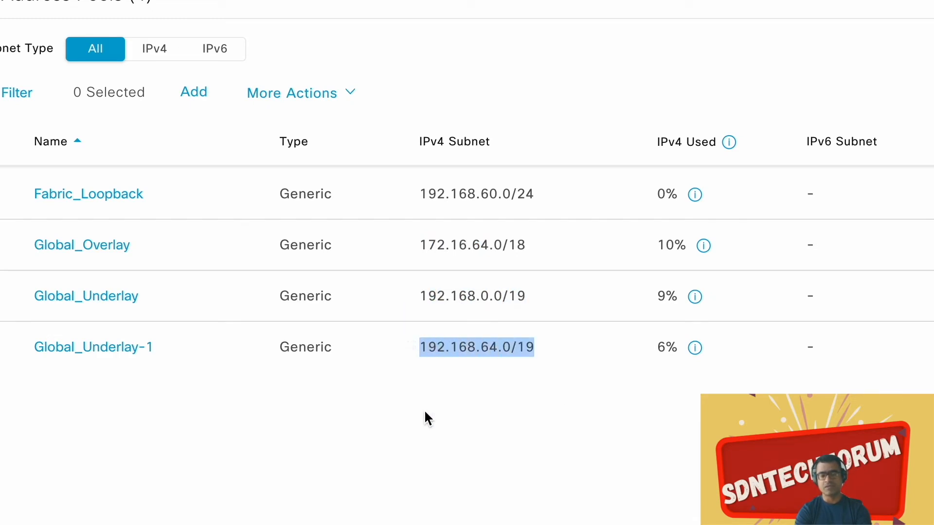
click(499, 459)
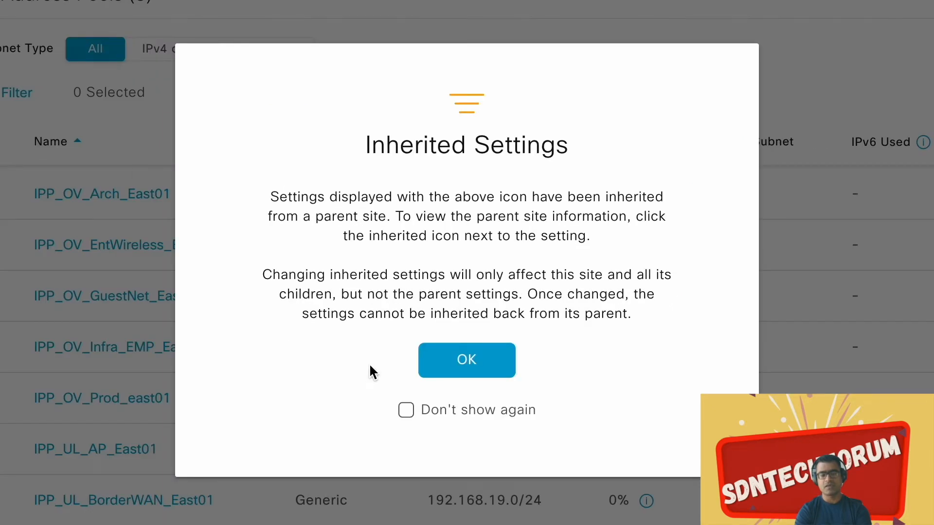
Dismiss the inherited settings notice and review the IPv4 subnets of East's reserved overlay pools and the IPP_UL_BorderWAN_East01 pool.
click(446, 356)
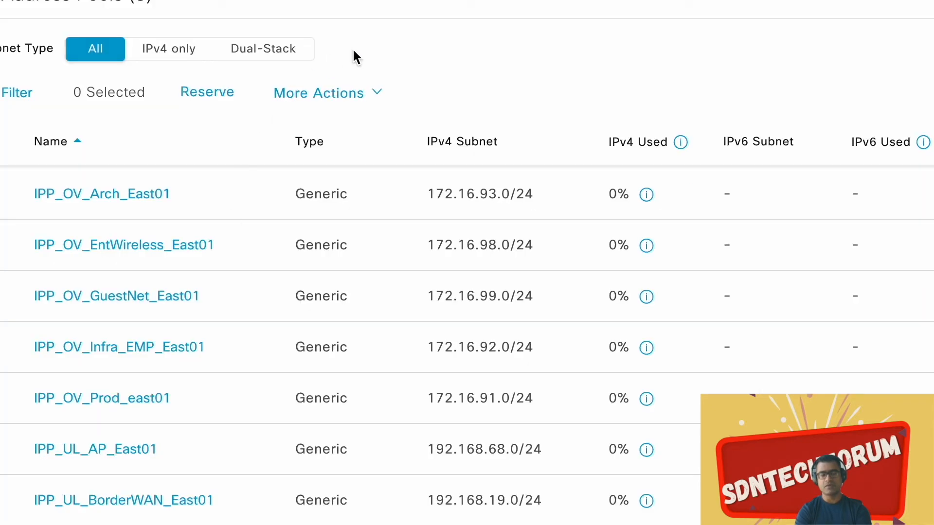
drag(541, 200, 412, 199)
drag(539, 348, 423, 348)
drag(539, 399, 417, 402)
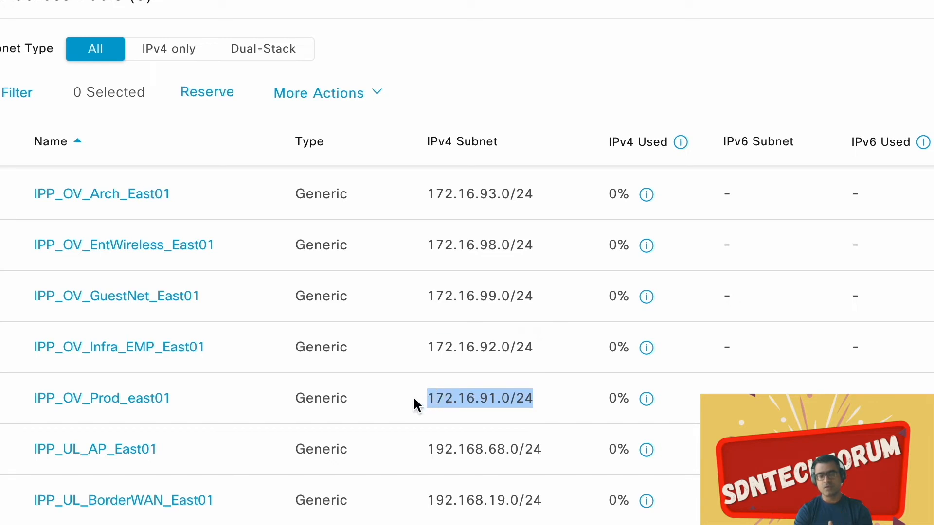
drag(537, 246, 427, 246)
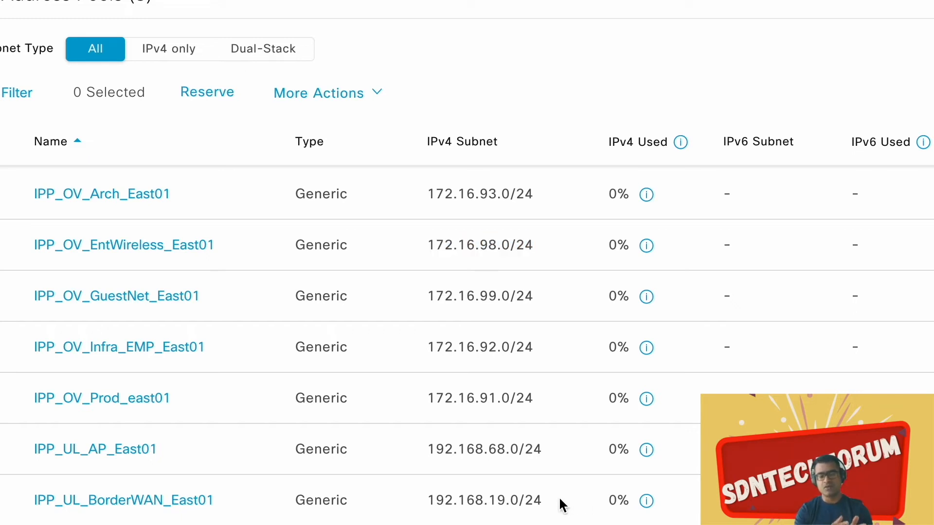
drag(554, 502, 416, 503)
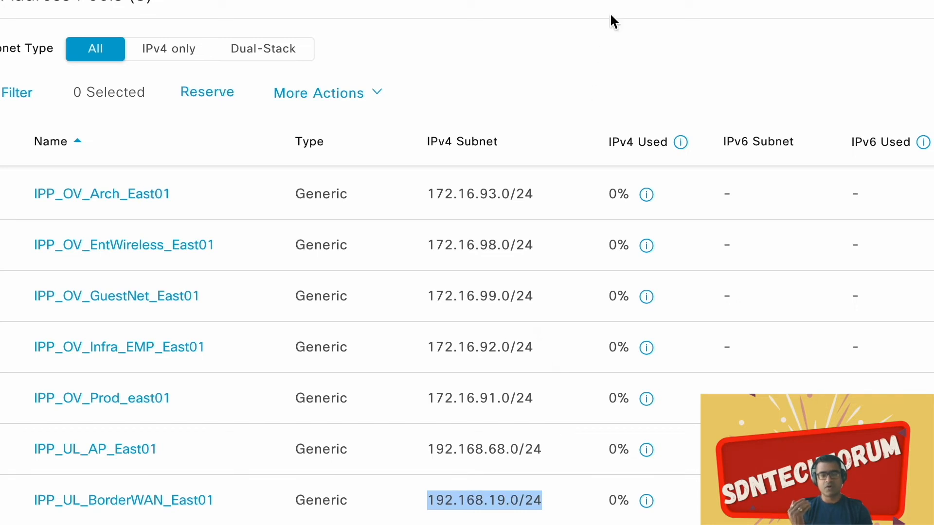
click(626, 2)
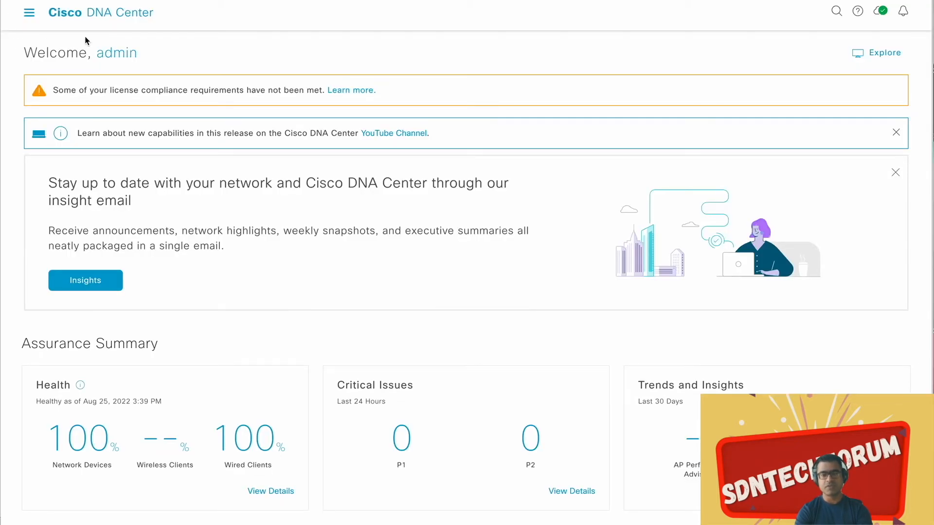
Open the design Network Settings and review the Global AAA, DHCP, DNS, time zone and message-of-the-day settings.
click(30, 14)
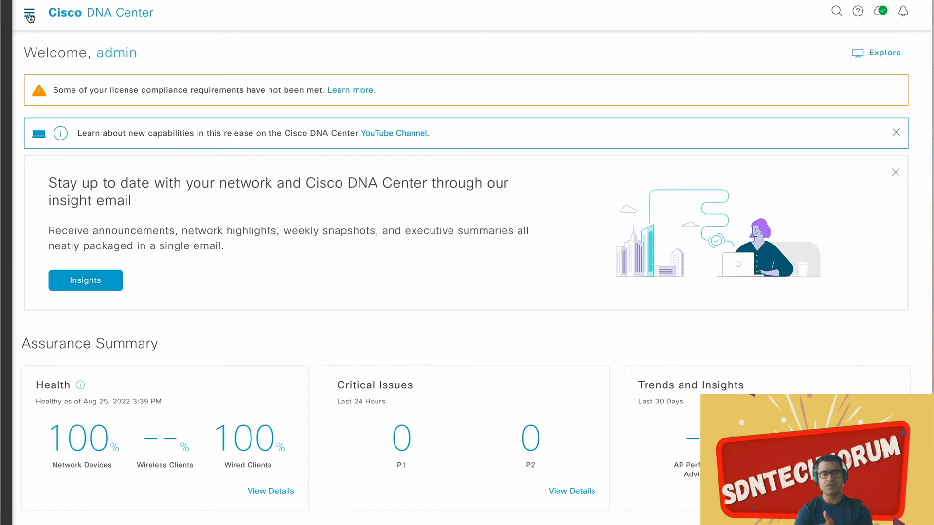
click(150, 59)
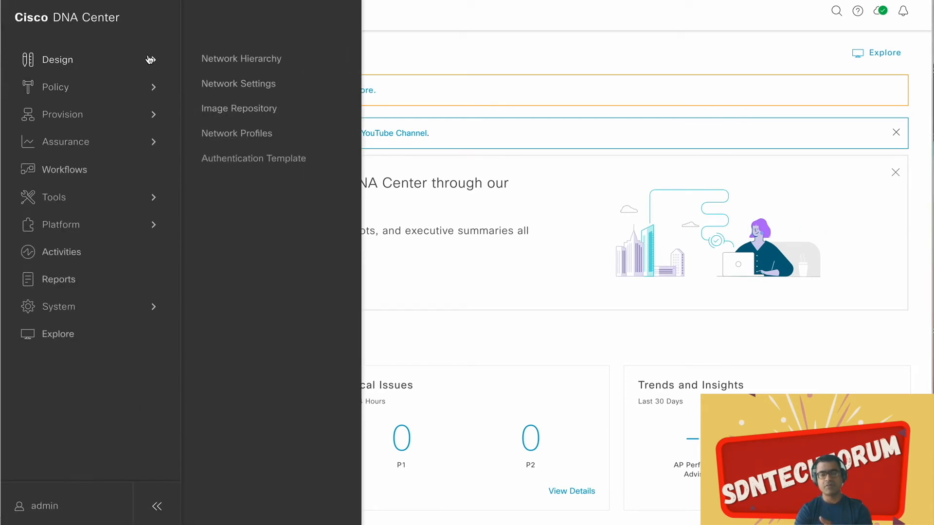
click(247, 84)
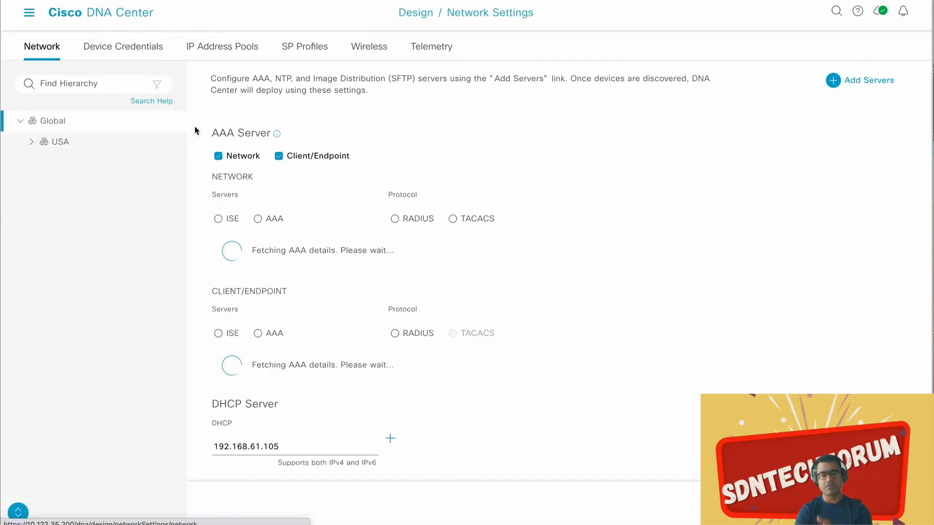
scroll(598, 196, down, 3)
scroll(598, 194, down, 5)
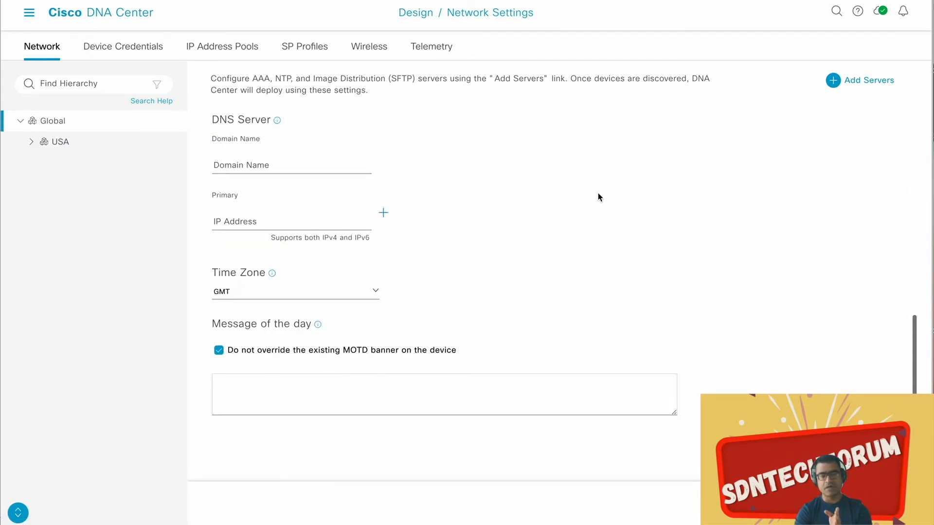
scroll(598, 194, up, 8)
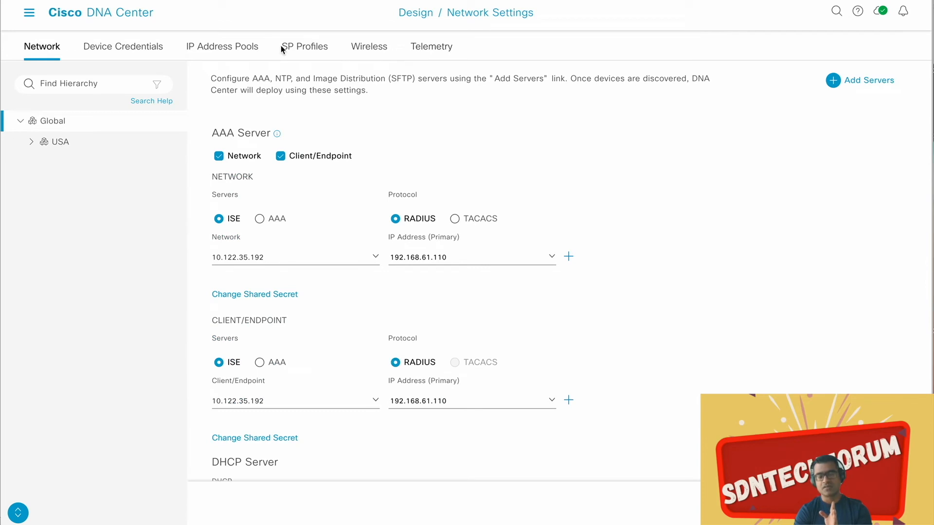
Open the Image Repository and follow its feature tour through image family, devices, advisory count, golden marking and Cisco.com credentials.
click(28, 15)
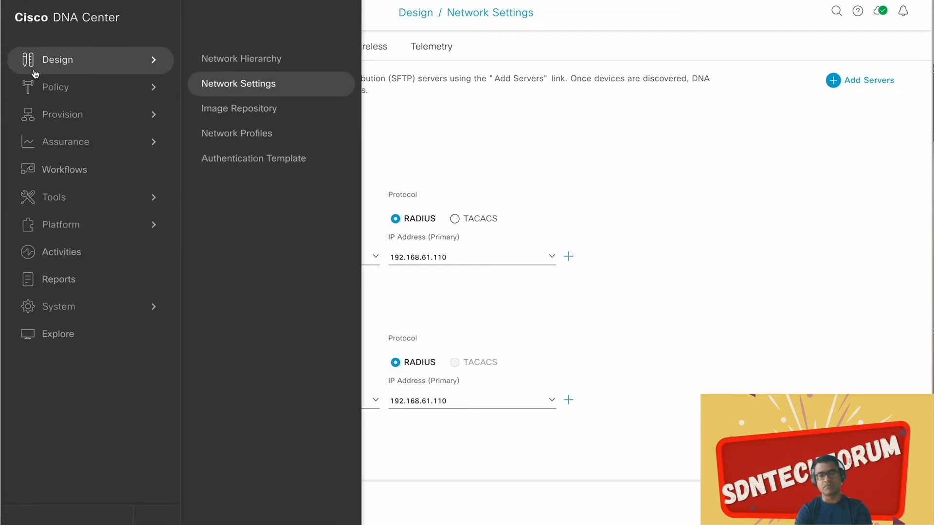
click(267, 110)
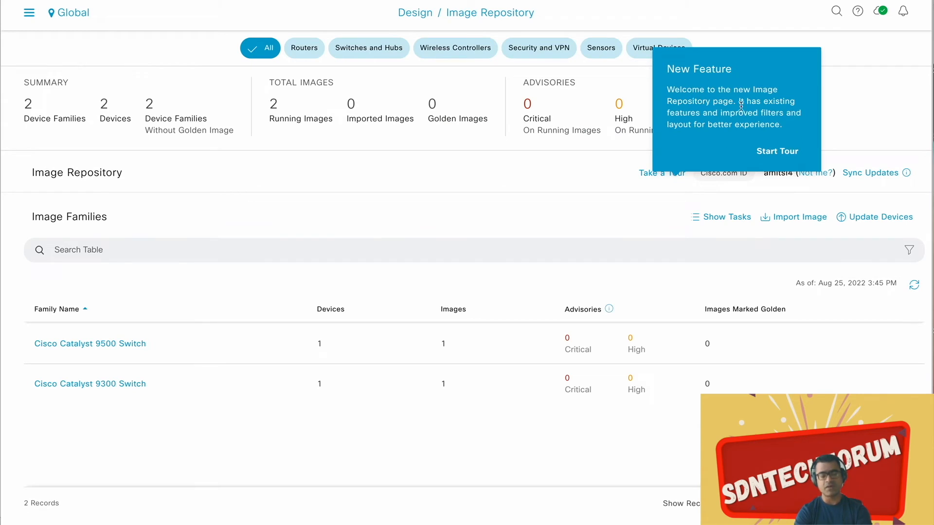
click(788, 153)
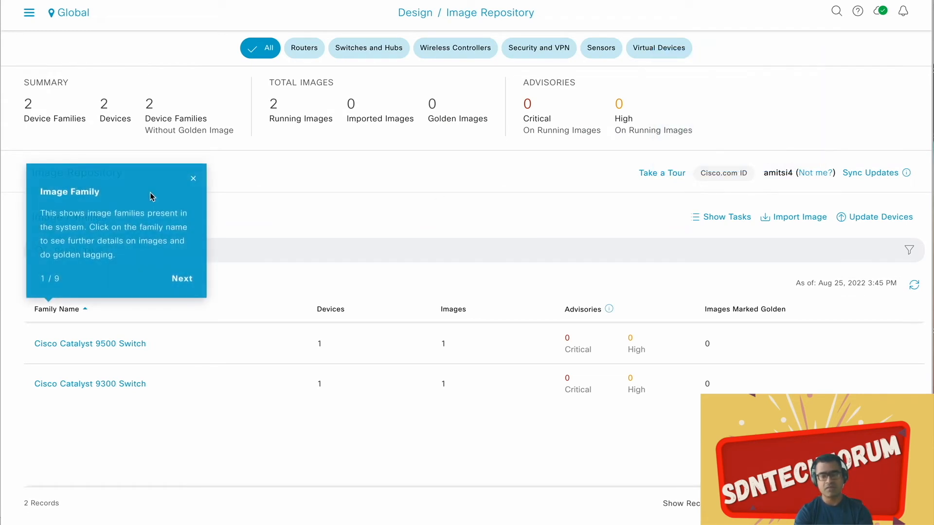
click(178, 281)
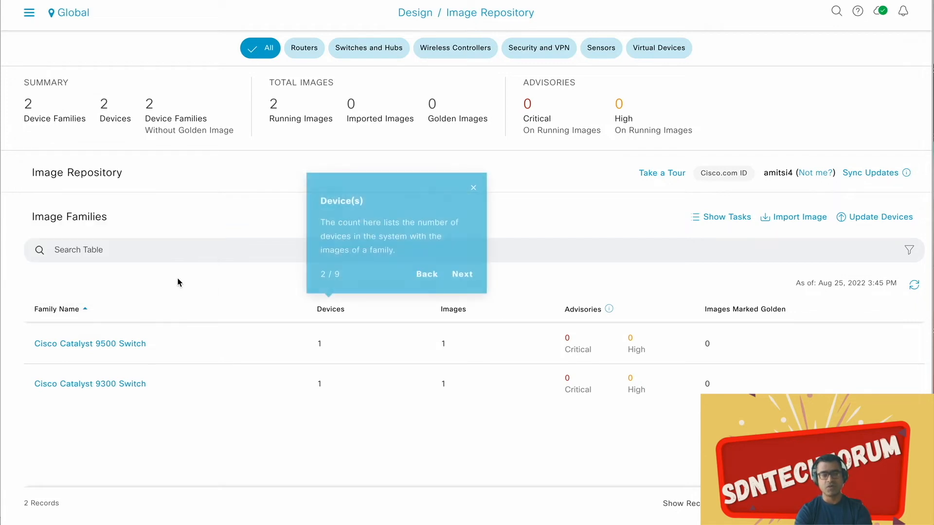
click(460, 281)
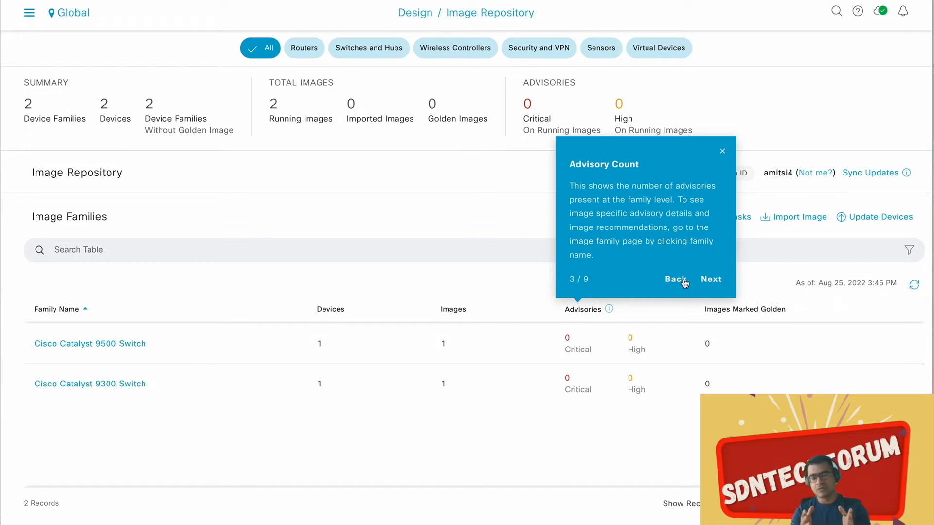
click(712, 281)
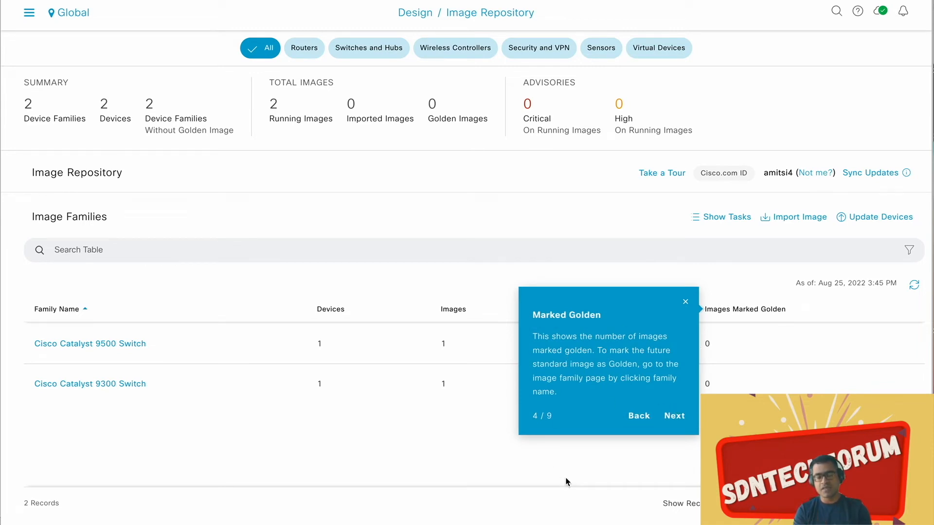
click(679, 418)
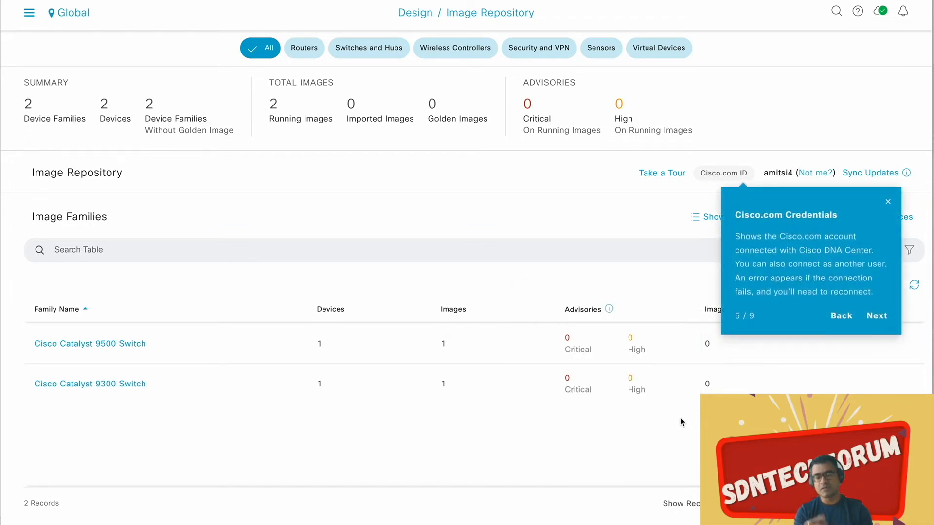
click(878, 316)
Import the Cisco image cat9k_iosxe.17.06.03.SPA.bin from the computer into the Image Repository, and close the recent tasks list.
click(808, 219)
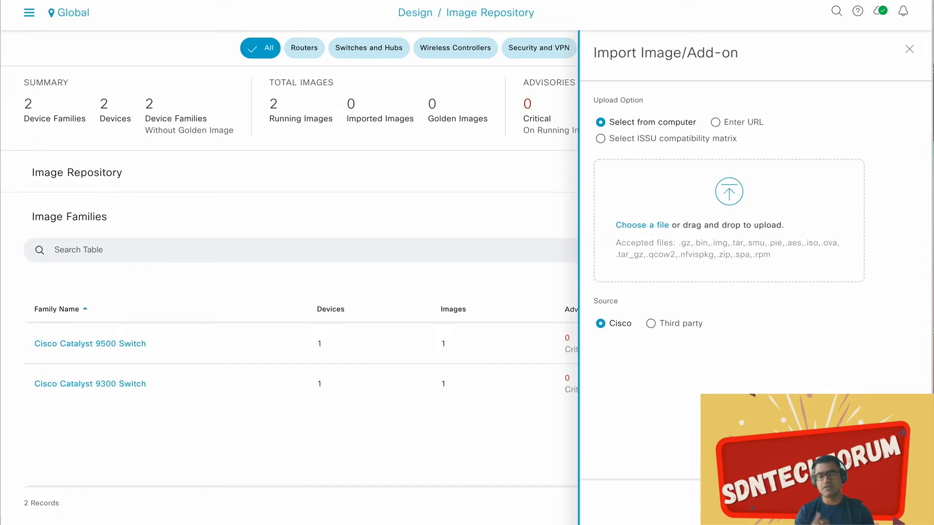
drag(0, 246, 714, 226)
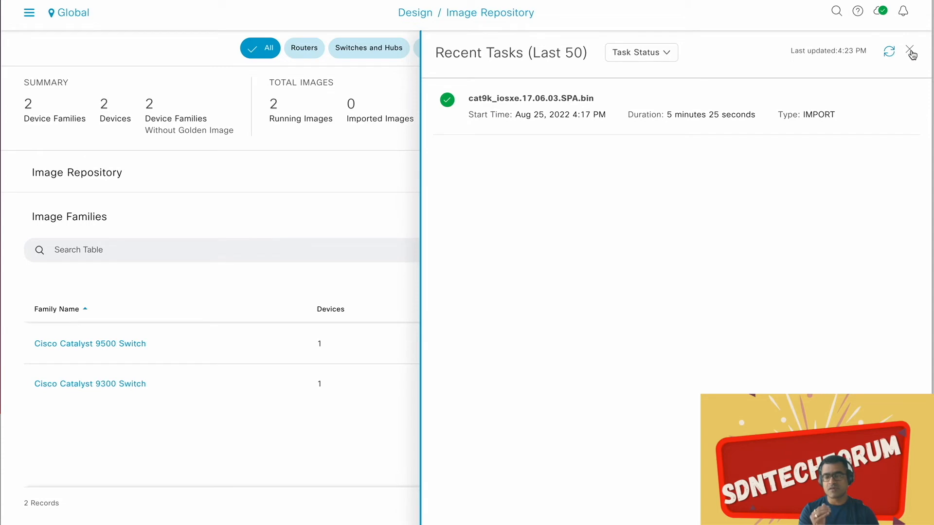
click(540, 331)
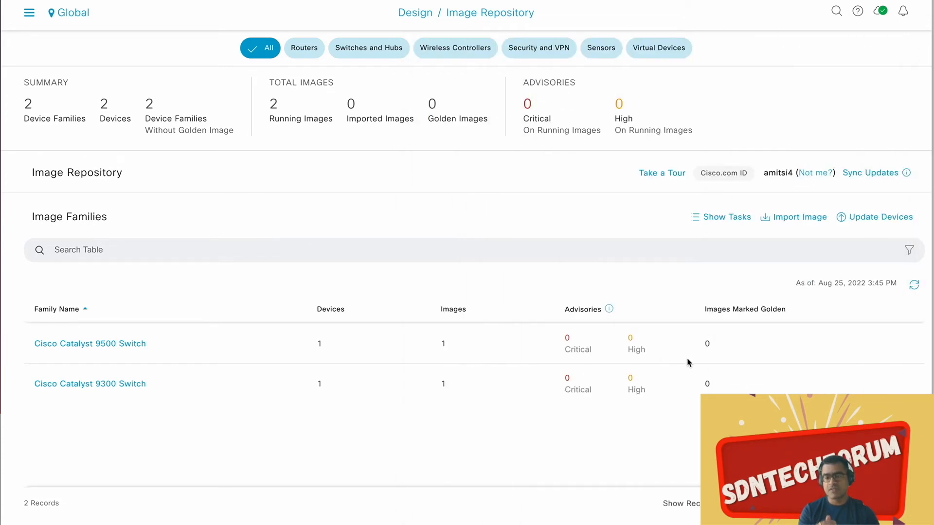
Mark cat9k_iosxe.17.06.03.SPA.bin as the golden image for the Cisco Catalyst 9500 Switch family.
click(106, 346)
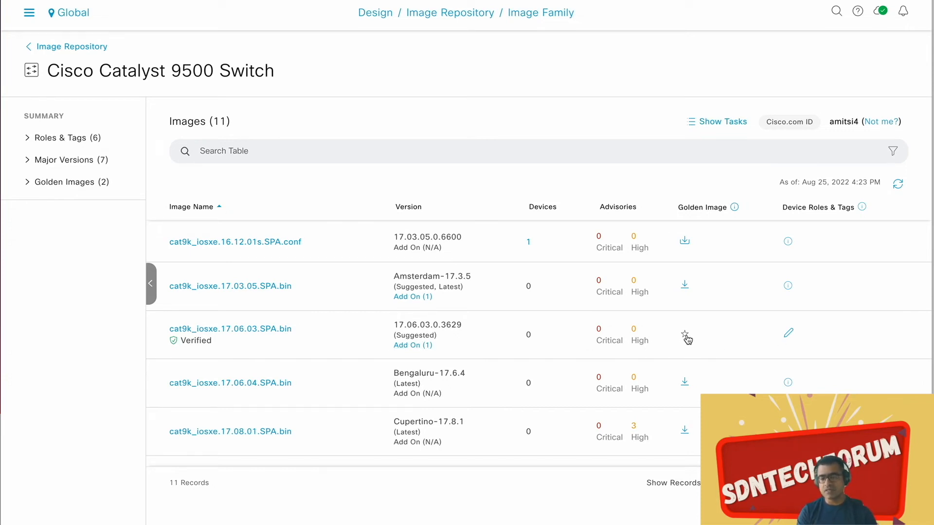
scroll(806, 322, down, 2)
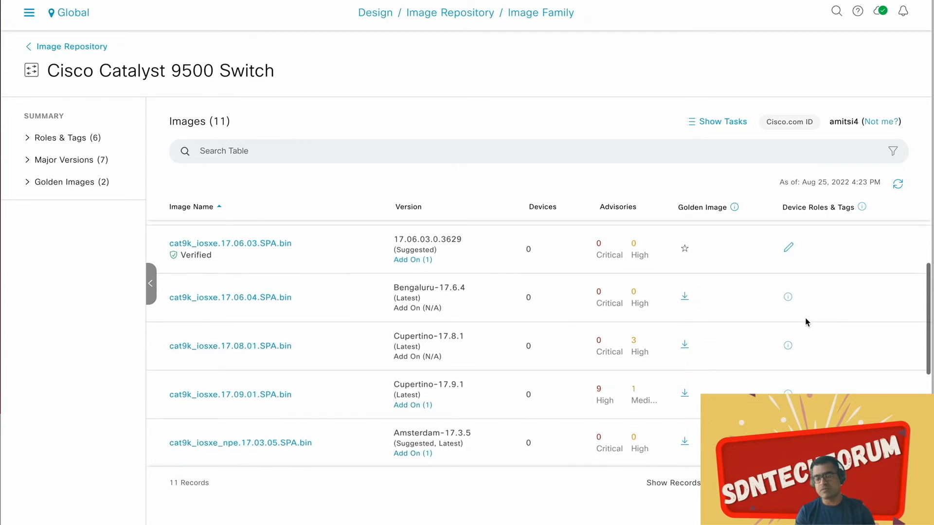
scroll(805, 322, down, 2)
scroll(806, 322, up, 4)
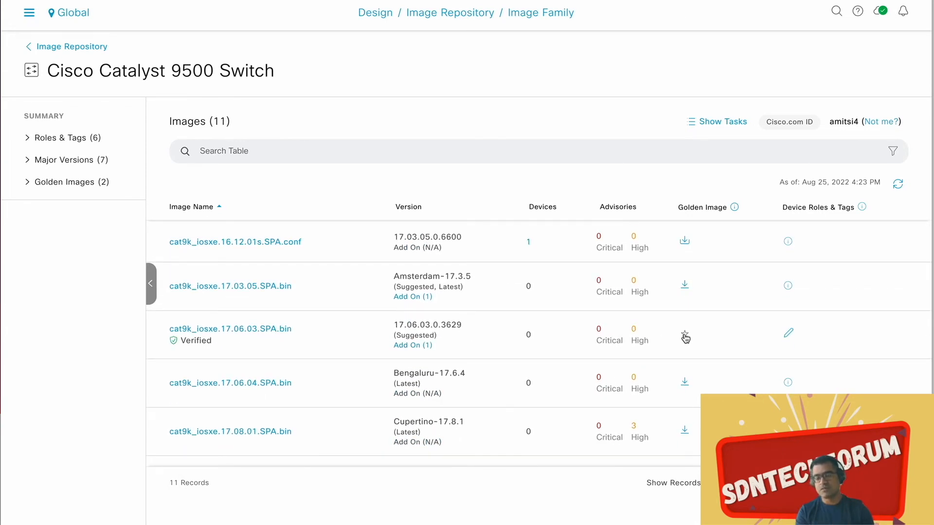
click(685, 334)
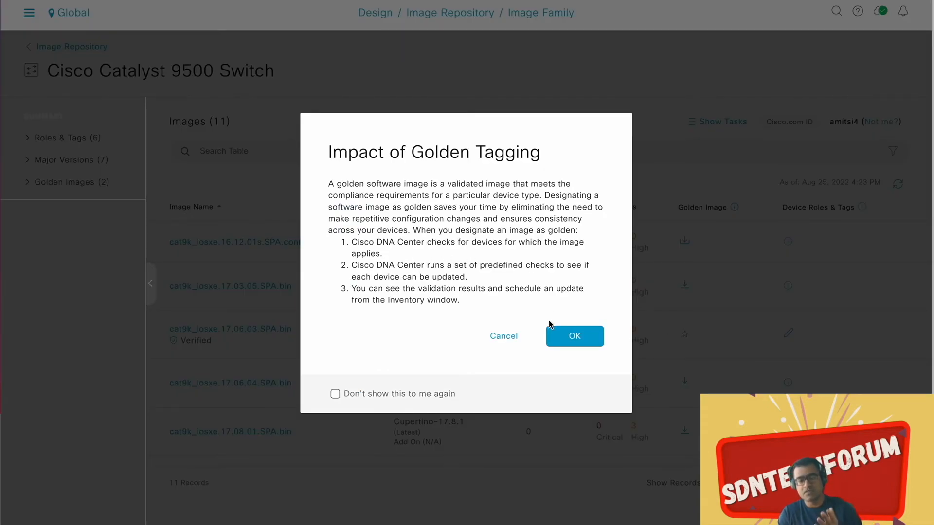
click(578, 336)
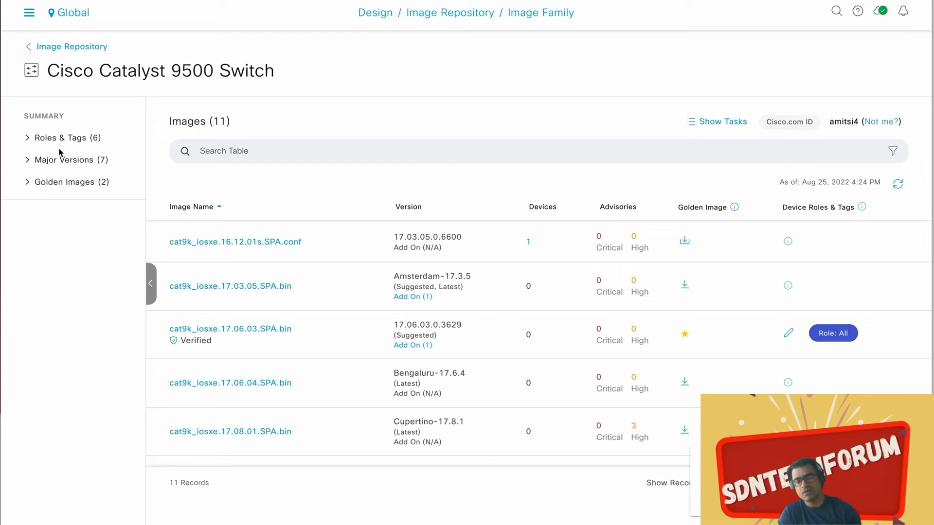
Mark cat9k_iosxe.17.06.03.SPA.bin as golden for the Cisco Catalyst 9300 Switch family and check its device role assignment.
click(92, 47)
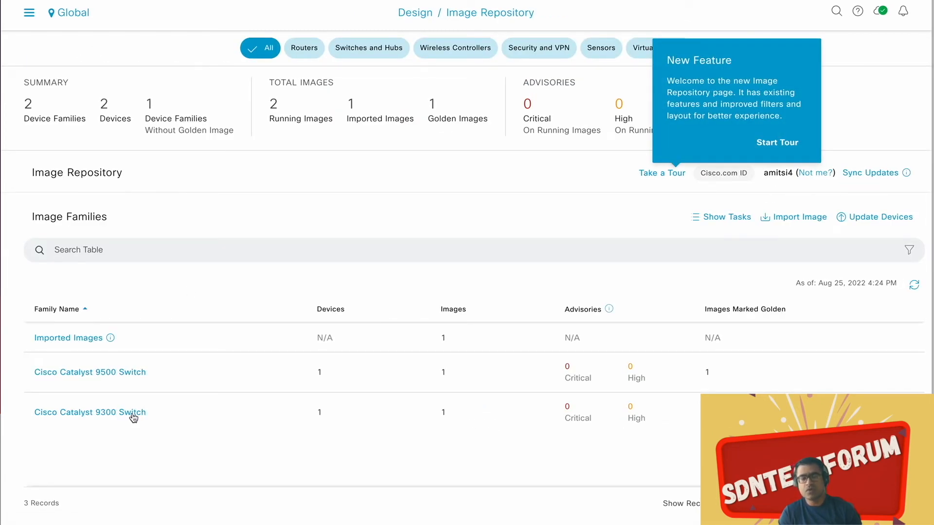
click(134, 413)
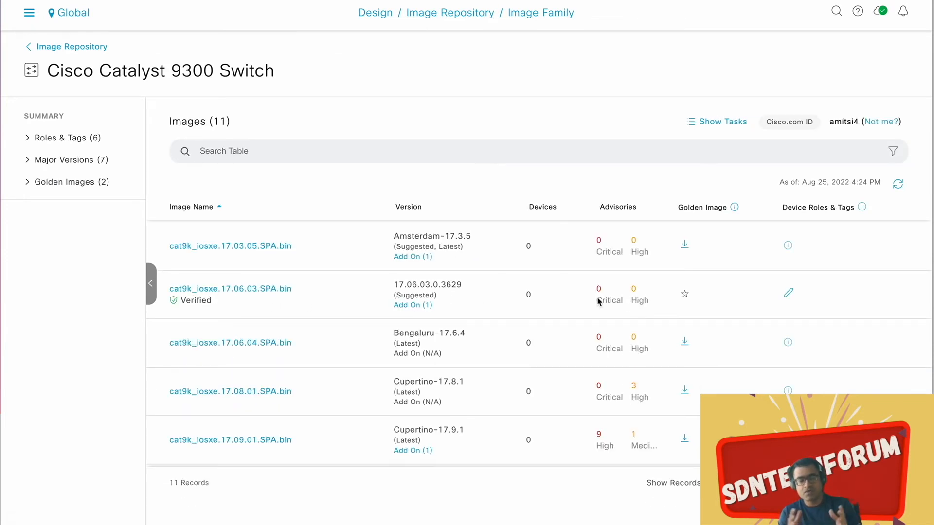
click(686, 298)
click(579, 340)
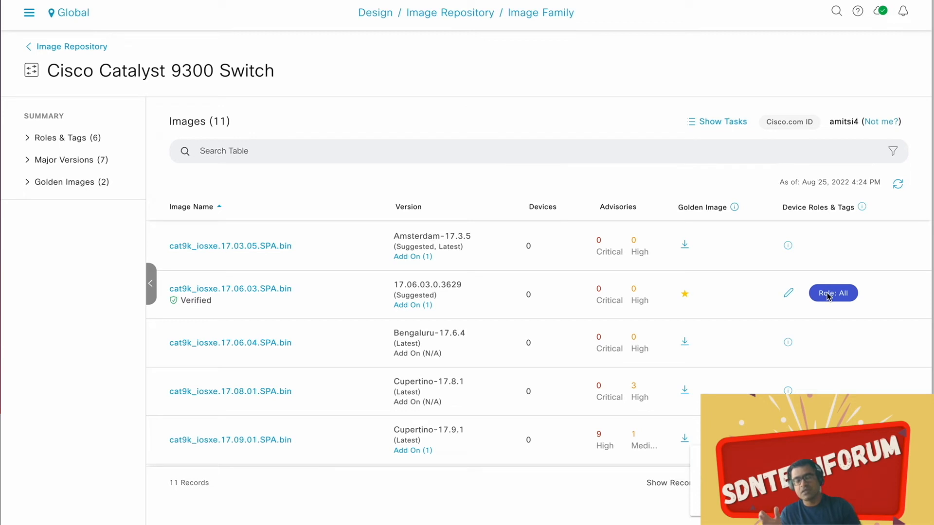
click(788, 293)
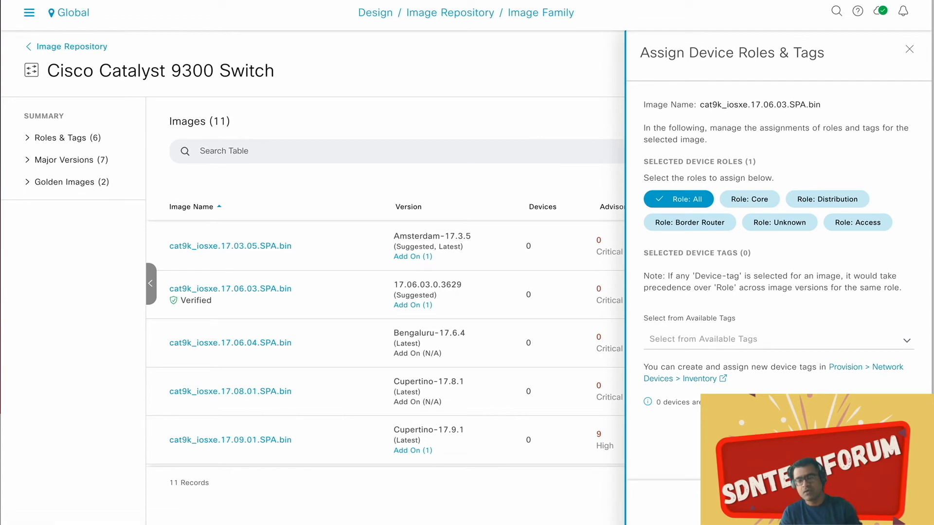
click(846, 503)
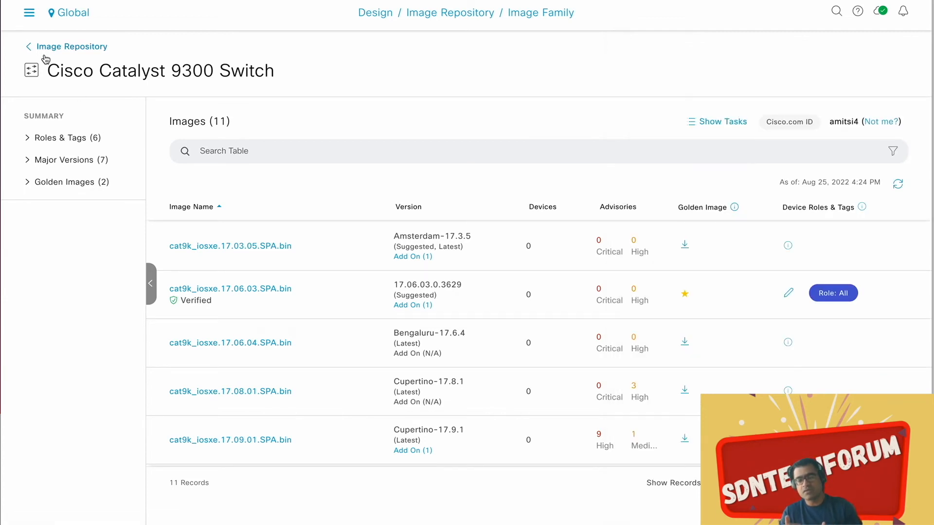
Open the device Inventory, examine the switches' software image status and Fusion.cisco.com's image update readiness check, and leave the inventory.
click(28, 14)
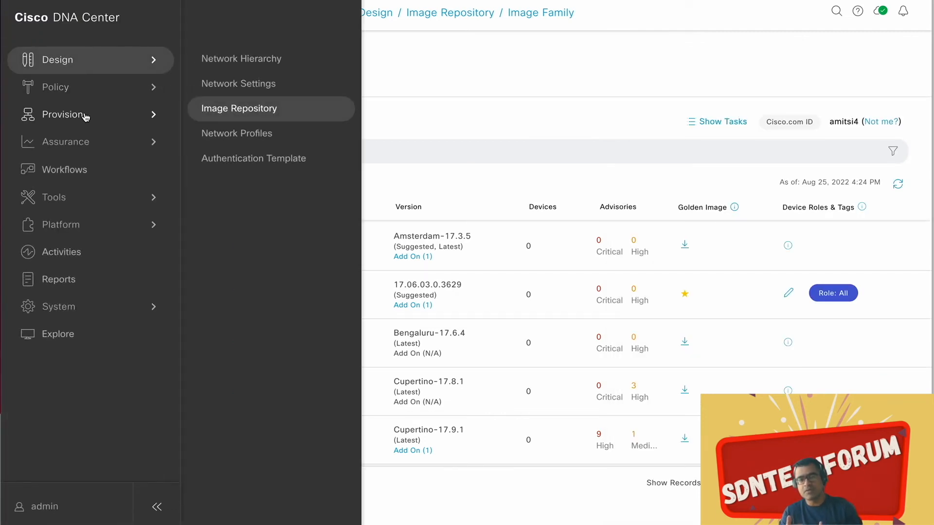
mouse_move(87, 117)
click(256, 79)
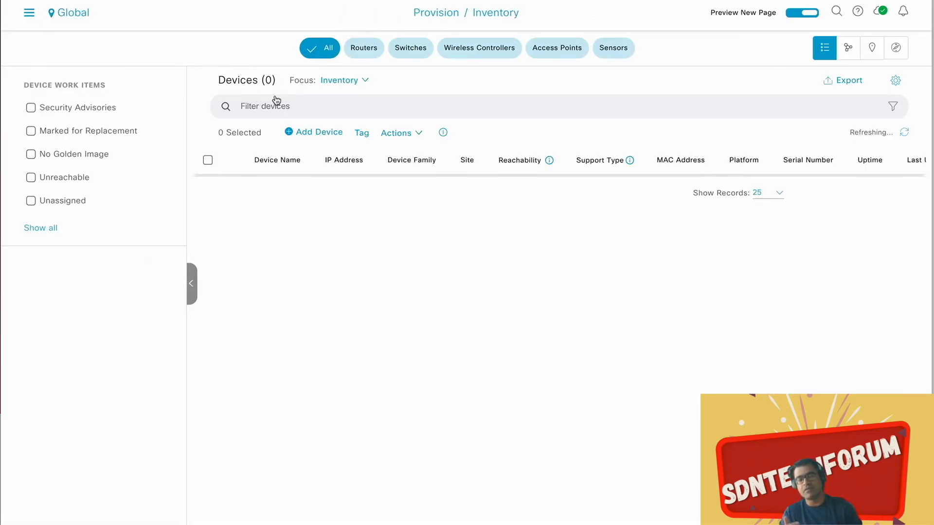
scroll(608, 255, right, 5)
scroll(608, 256, right, 10)
scroll(608, 256, right, 3)
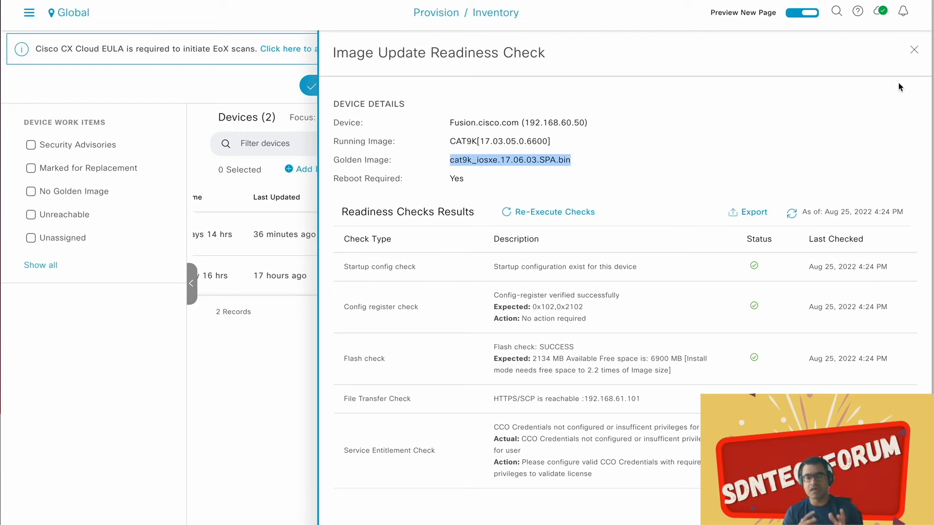
click(914, 50)
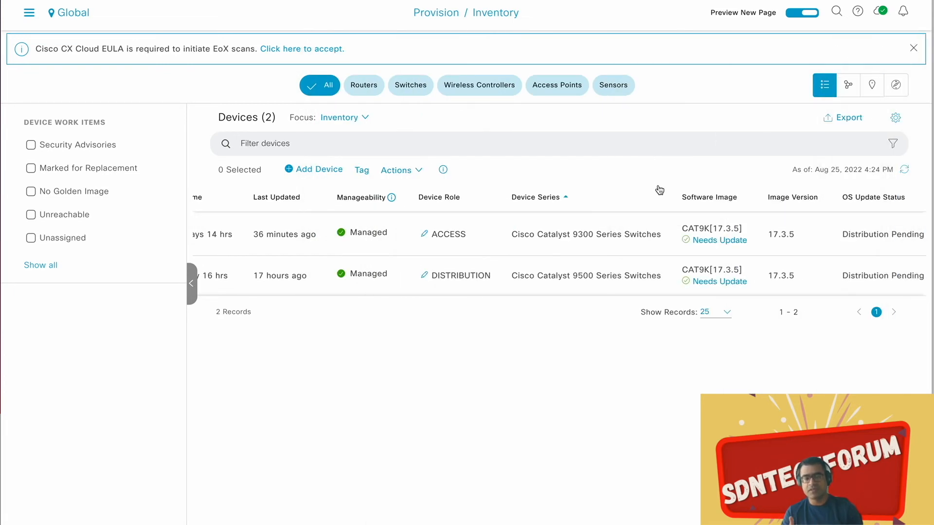
click(30, 14)
click(61, 24)
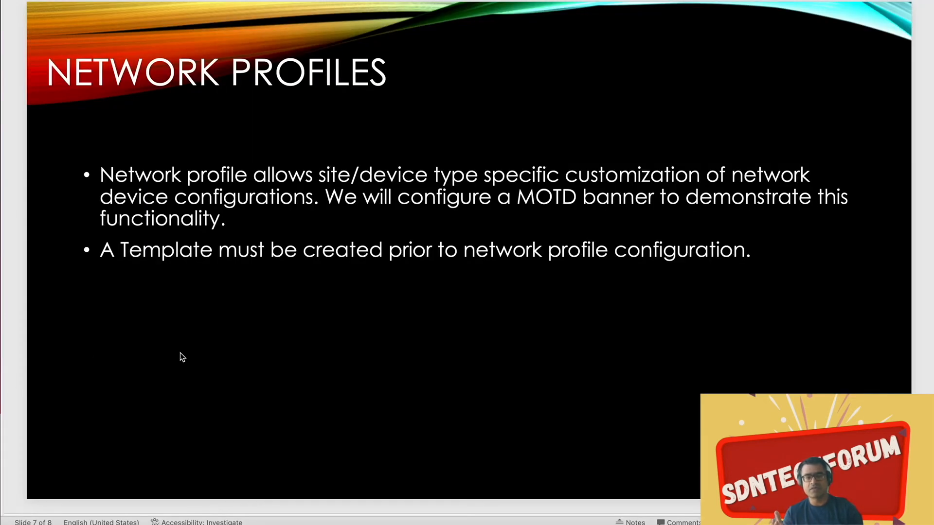
drag(214, 253, 125, 252)
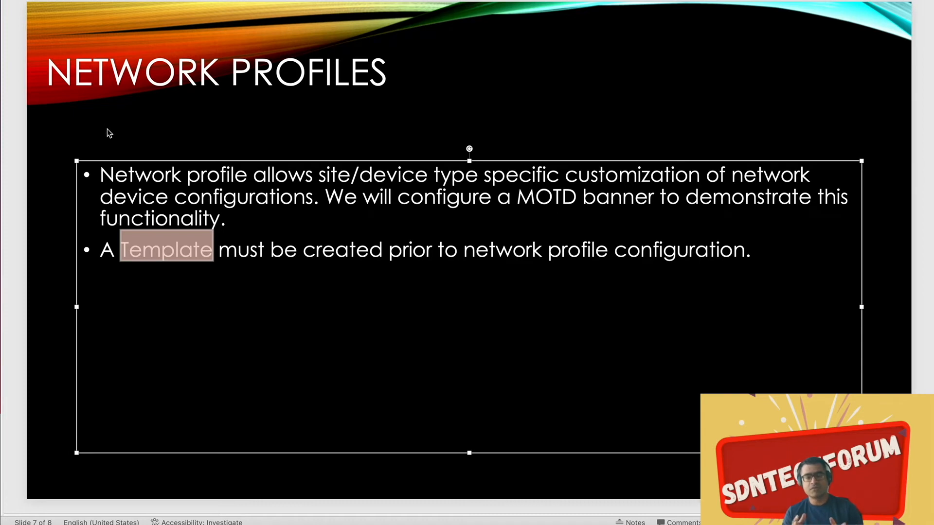
click(51, 133)
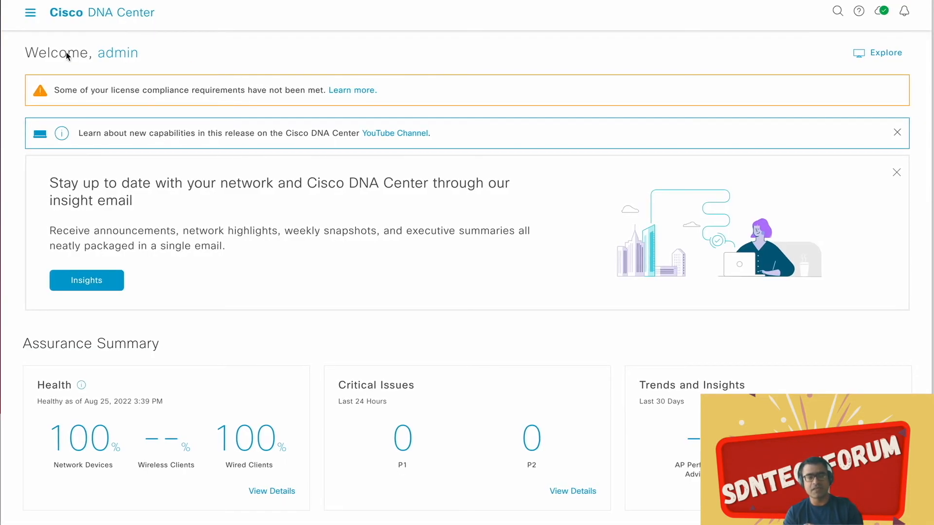
Switch to Cisco DNA Center and open the Template Editor.
click(29, 12)
mouse_move(54, 197)
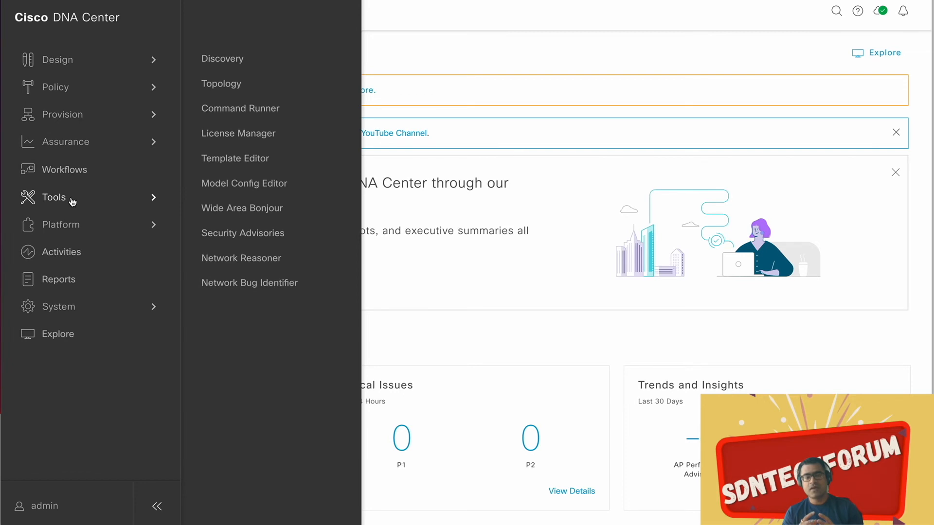
click(235, 159)
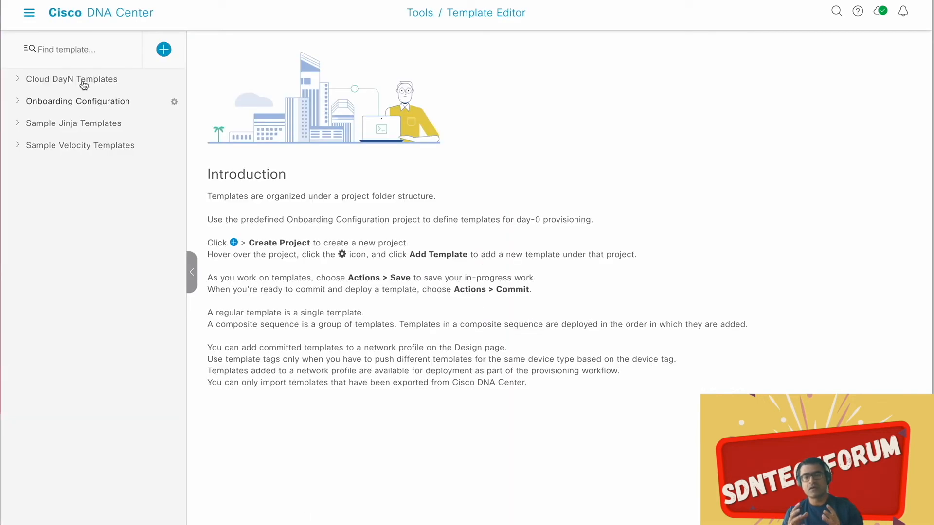
Examine the supplied Cloud DayN, Onboarding Configuration and Sample Jinja templates, including DMVPN Spoke for Branch Router, IPsec 1 Branch, Base Config and For-Loop-Jinja.
click(20, 80)
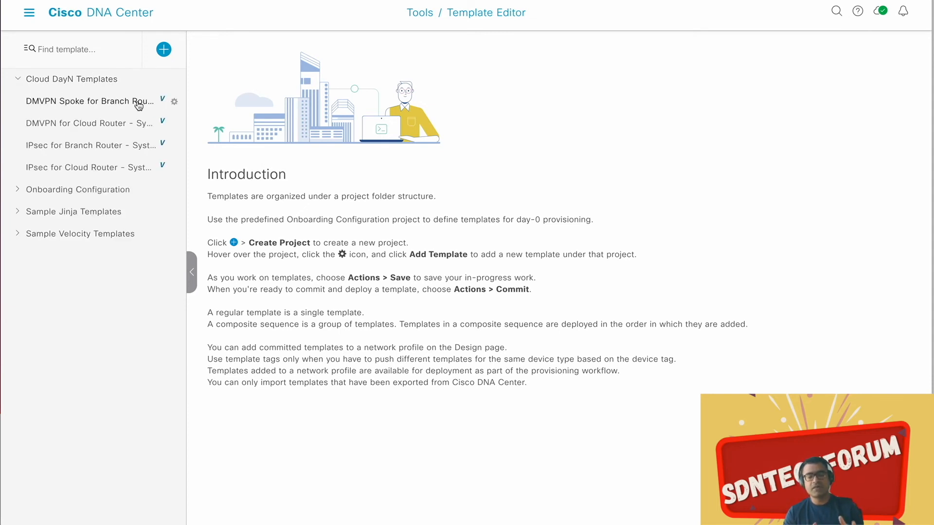
click(89, 103)
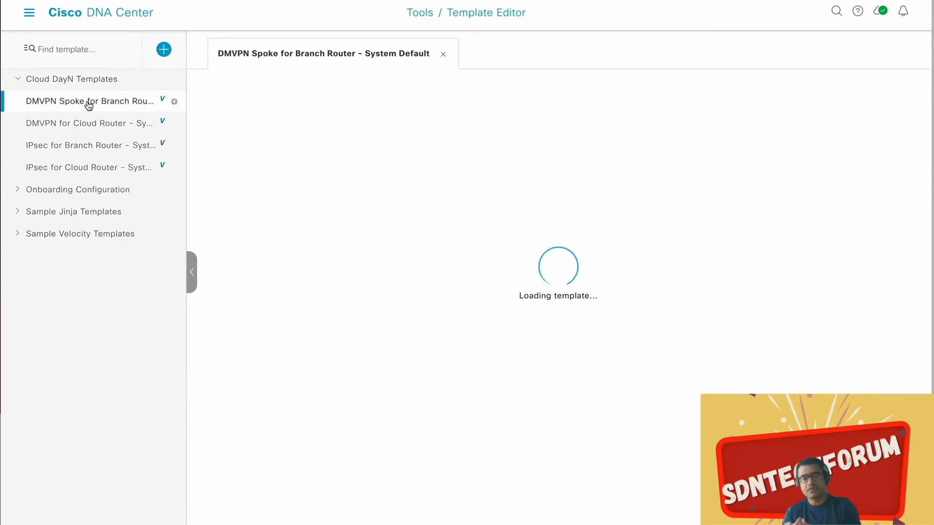
scroll(467, 234, down, 3)
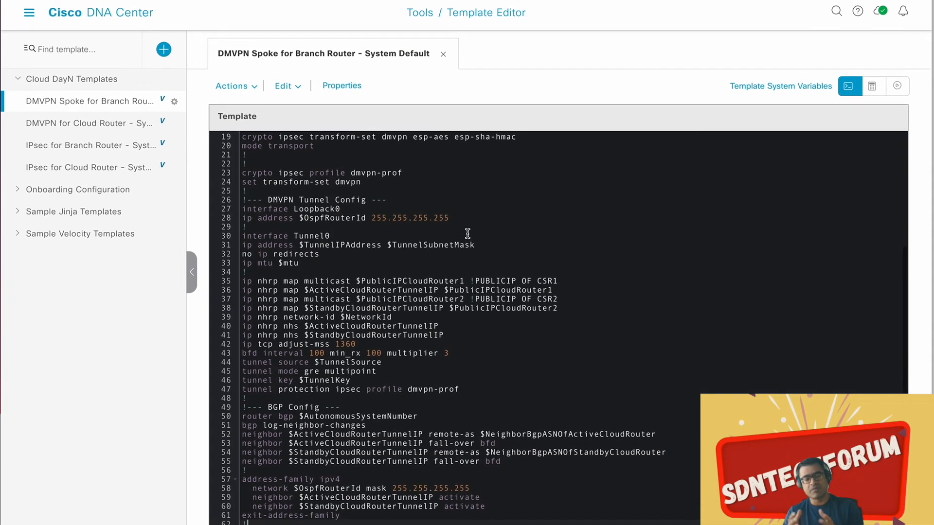
click(19, 192)
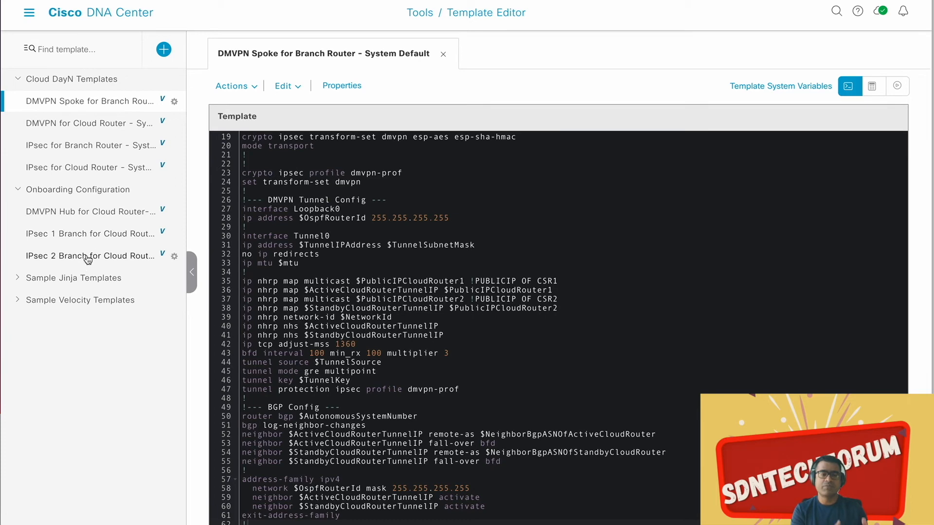
click(105, 234)
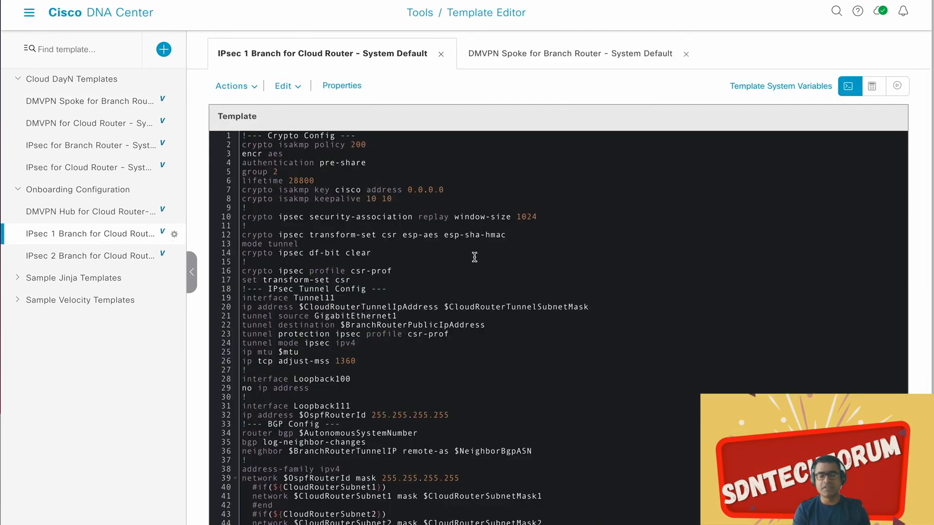
scroll(230, 249, down, 1)
click(17, 281)
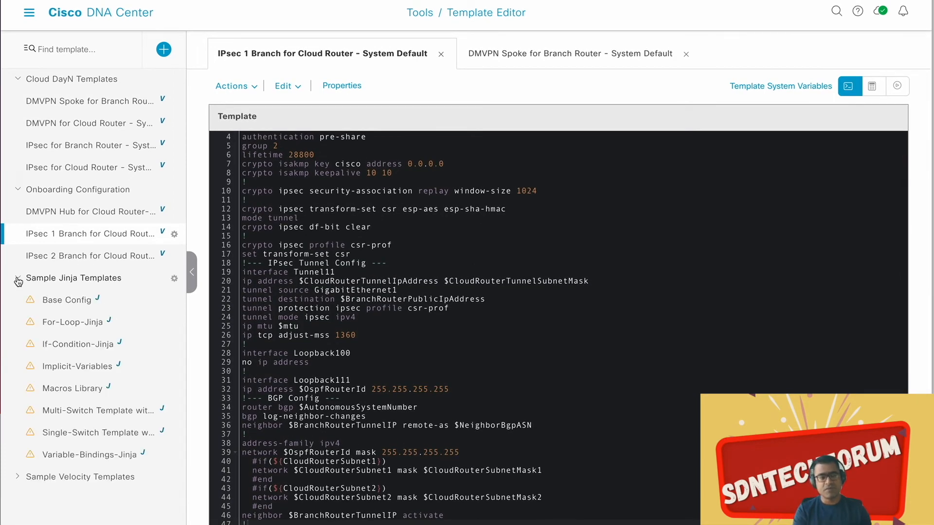
click(66, 300)
click(58, 324)
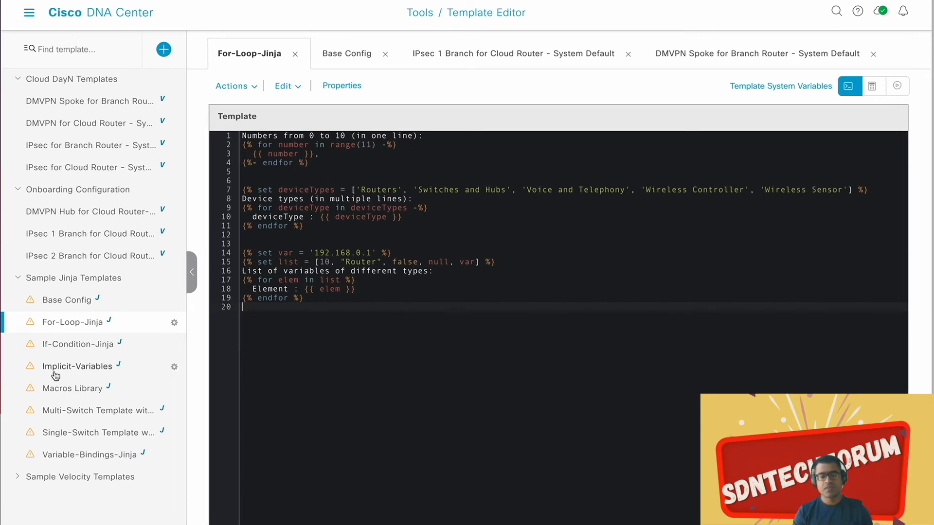
mouse_move(33, 458)
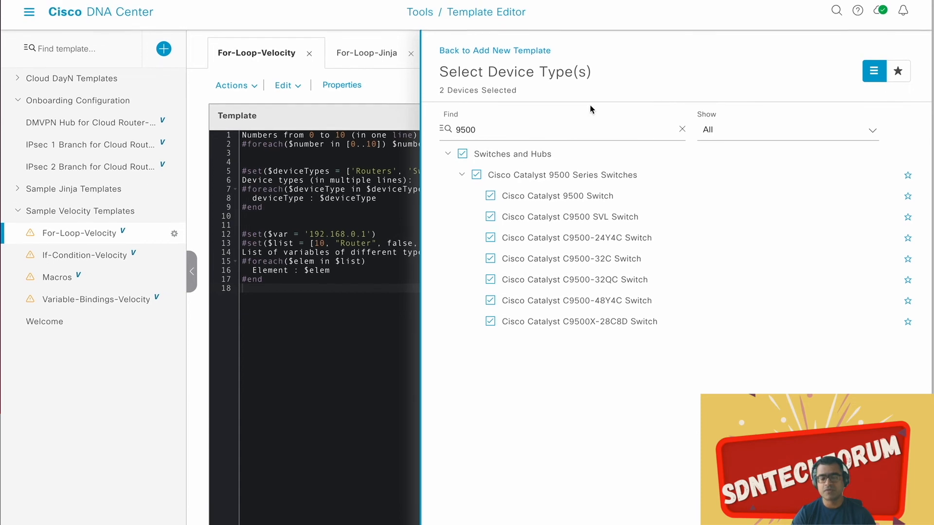
Return from device type selection to the MOTD template's settings, and commit the SDNTECHFORUM SDA LAB banner template with the note "motd".
click(503, 50)
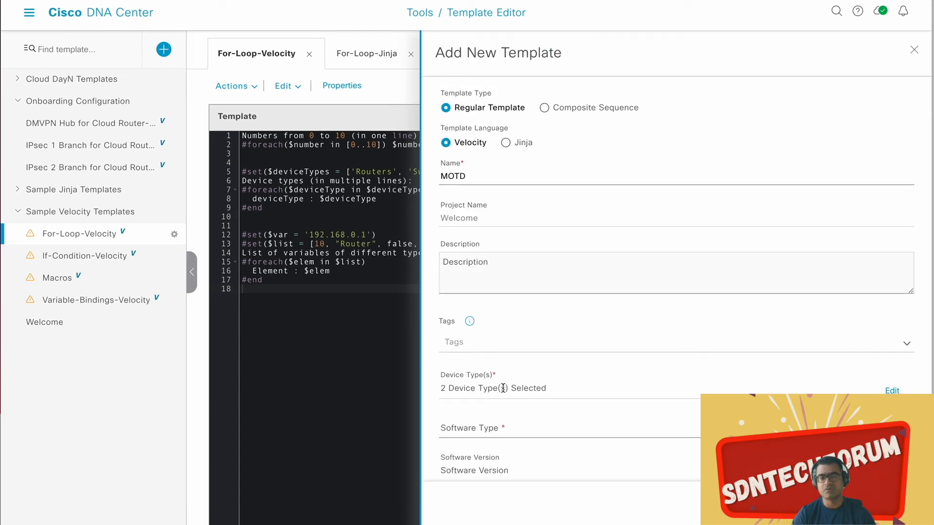
click(605, 431)
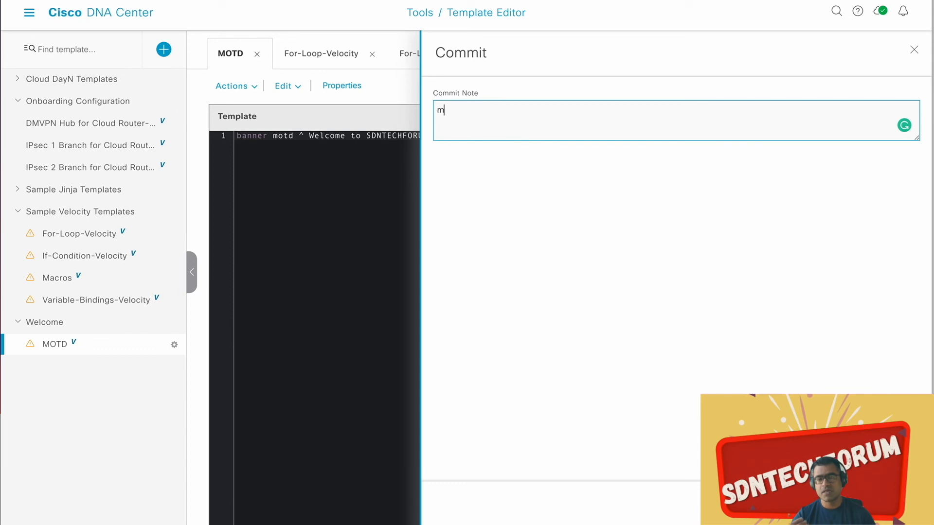
text(otd)
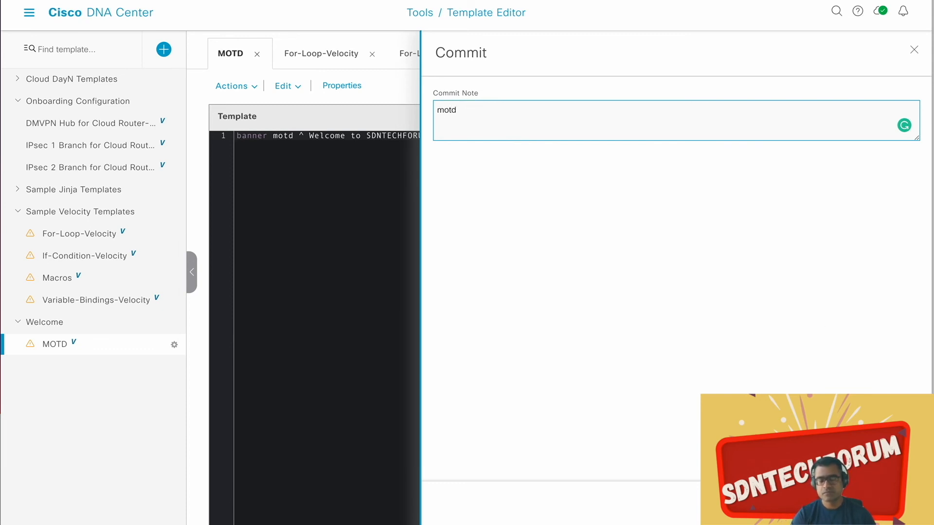
click(895, 503)
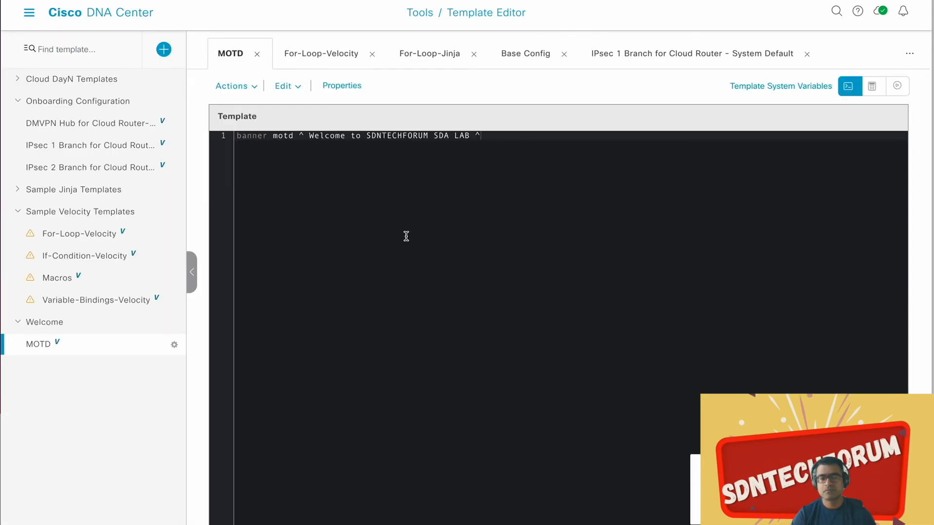
Add a switching network profile under Design and name it NetProfile1.
click(29, 20)
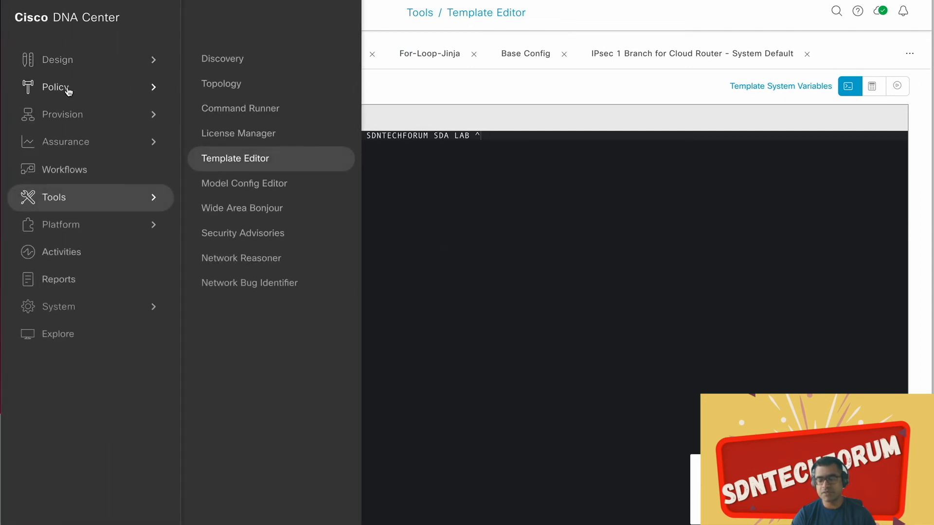
click(237, 134)
click(842, 54)
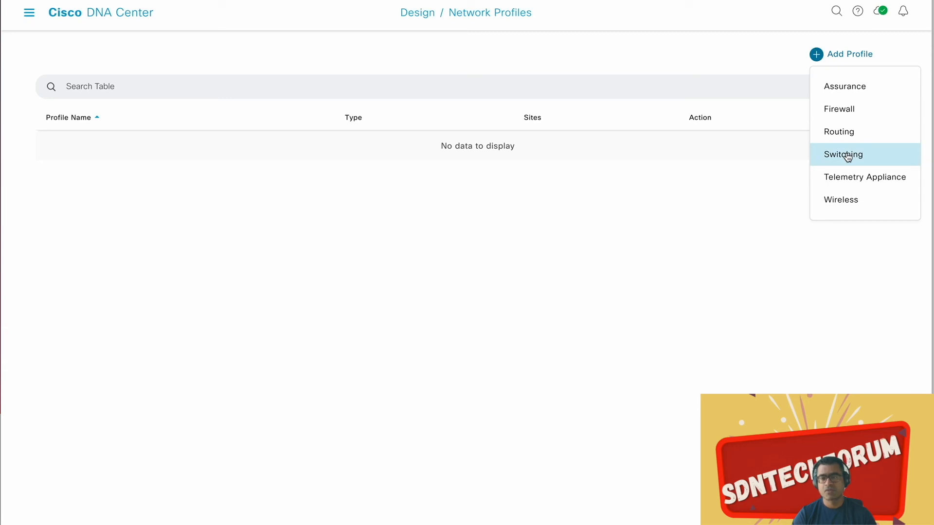
click(847, 157)
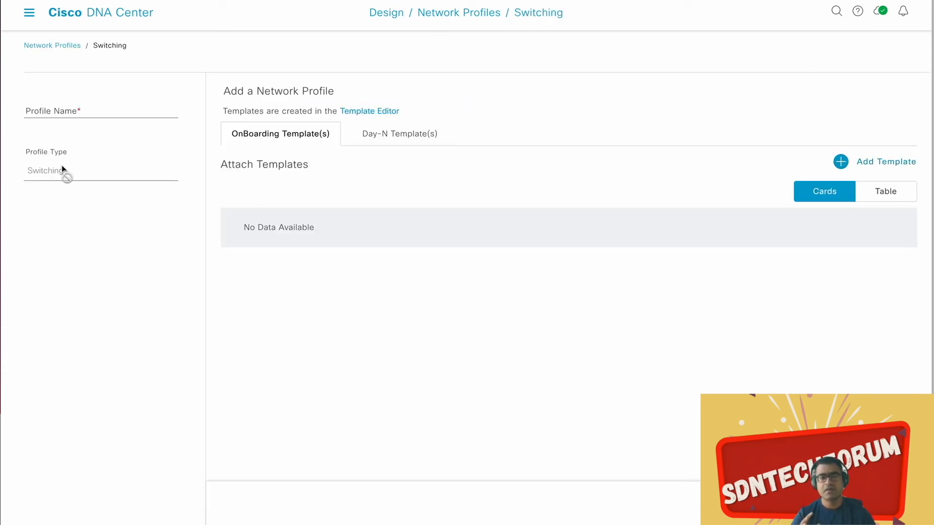
click(62, 108)
text(NetPri)
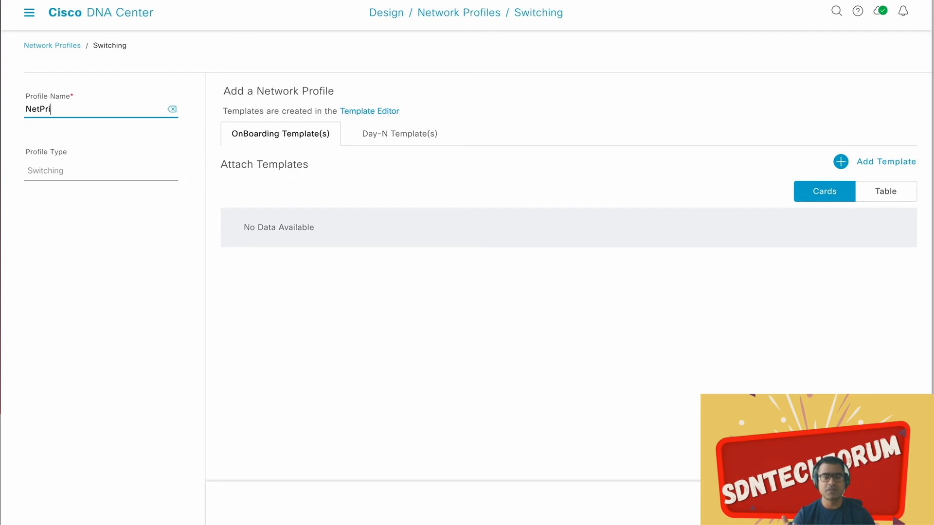
key(BackSpace)
text(ofile1)
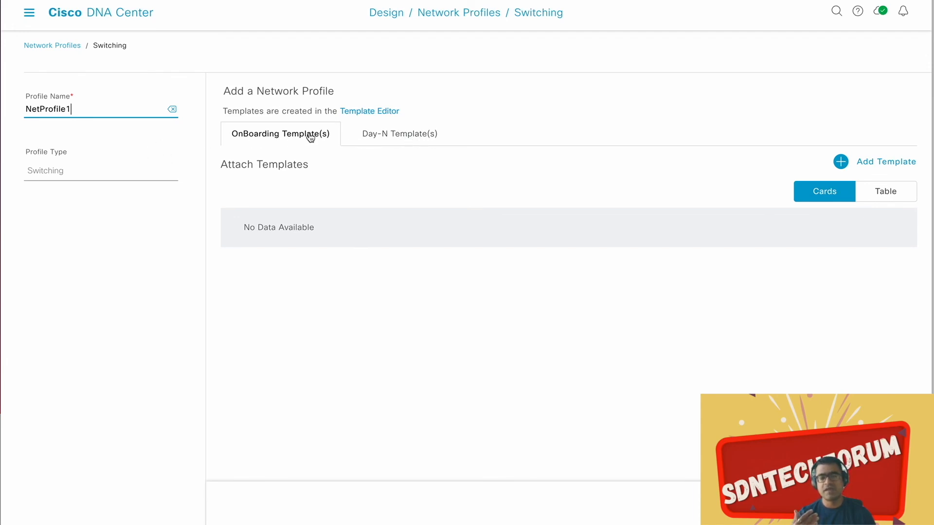
Attach the Welcome project's MOTD template as a Day-N template for Switches and Hubs, and open NetProfile1's site assignment.
click(409, 139)
click(269, 142)
click(411, 140)
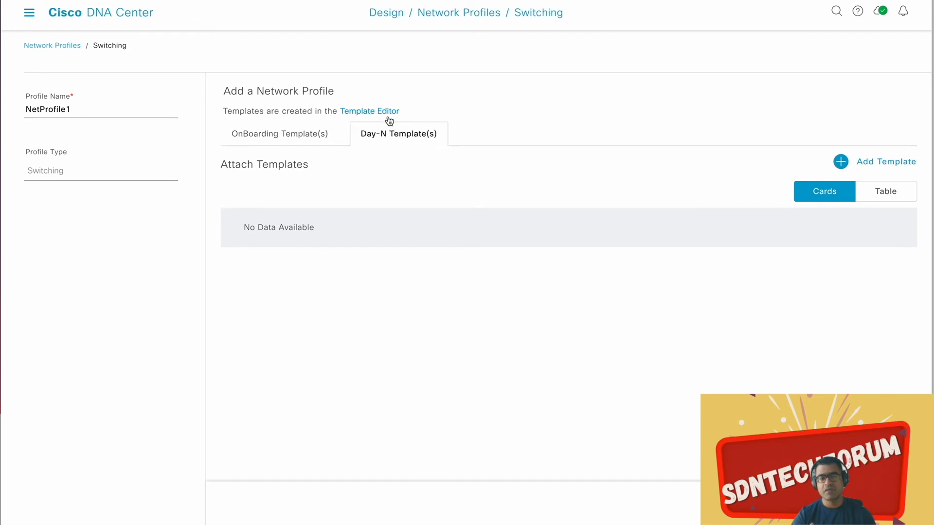
click(840, 163)
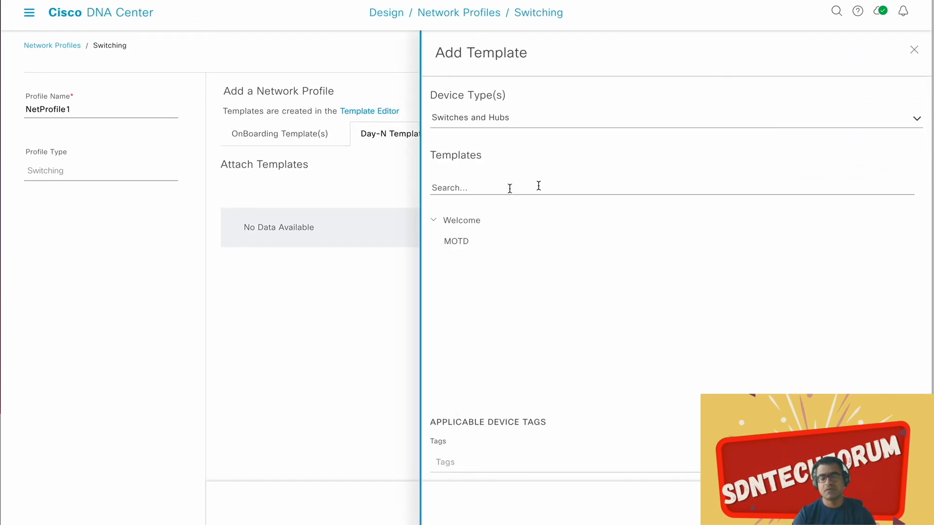
click(456, 242)
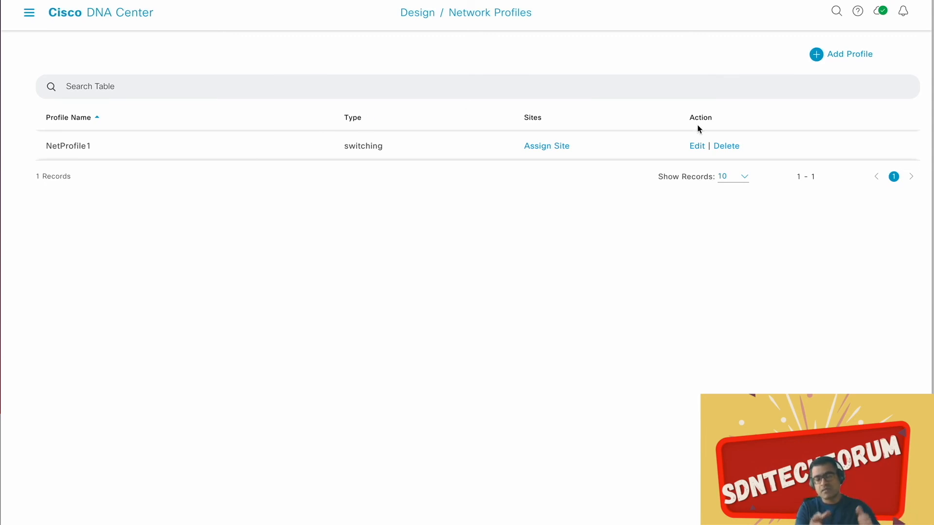
click(539, 145)
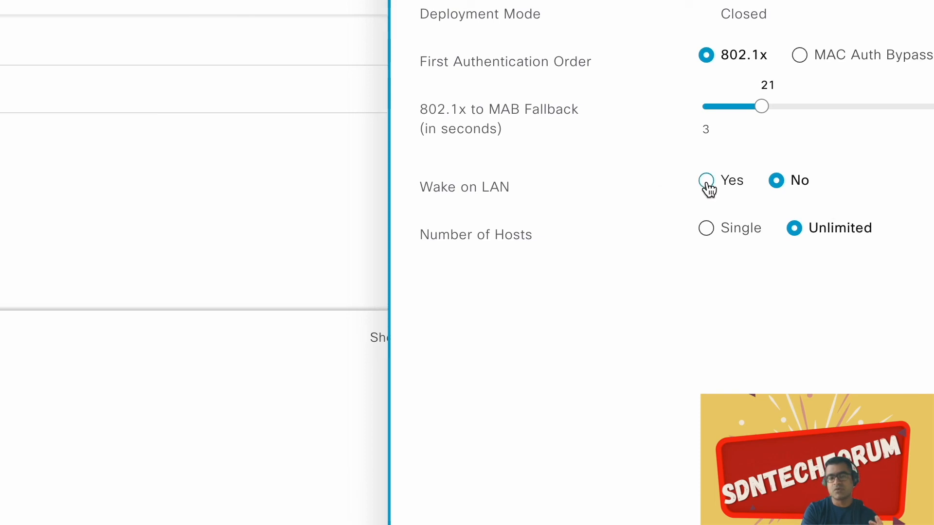
Try Wake on LAN set to Yes in the Closed deployment mode authentication settings, and set it back to No.
click(707, 185)
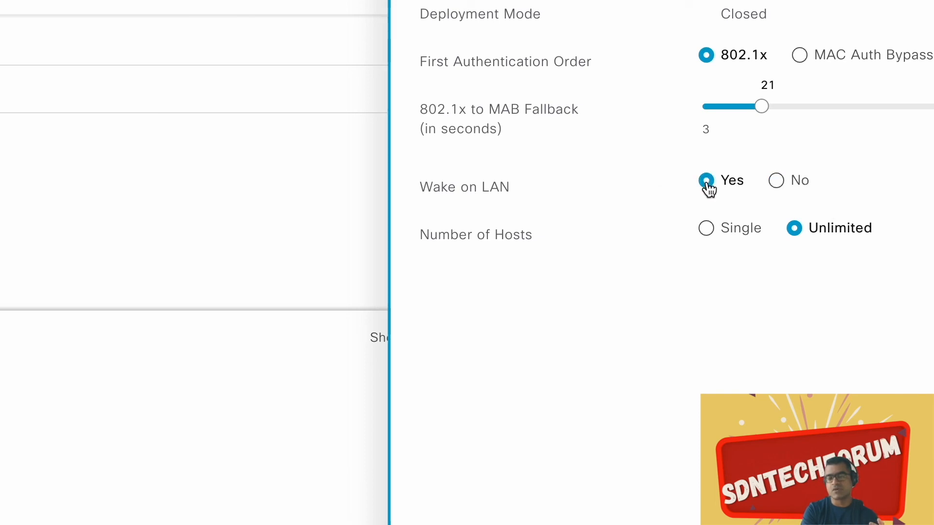
click(777, 184)
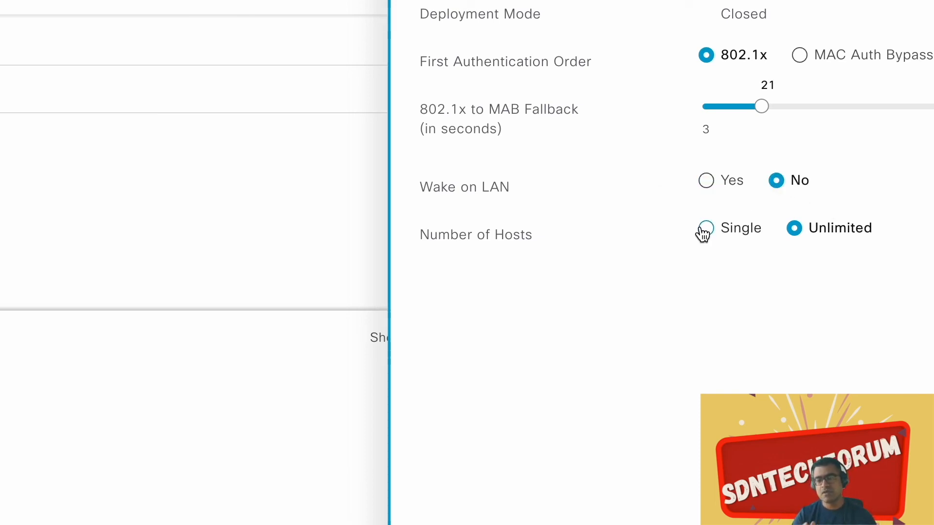